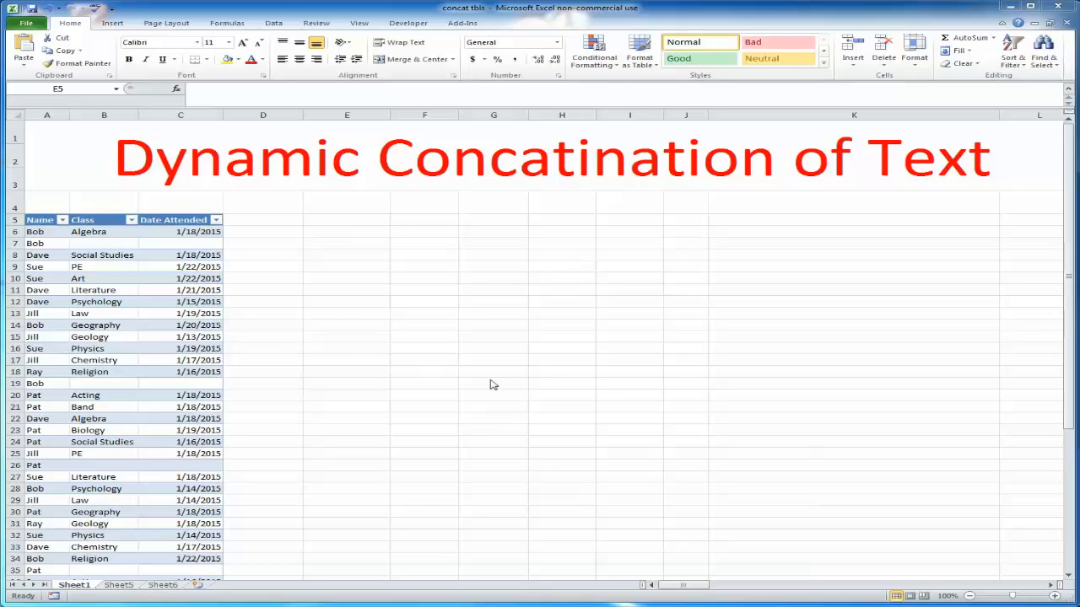
Examine the source class table and the finished concatenation table below it
left_click(399, 370)
scroll(539, 380, "down", 5)
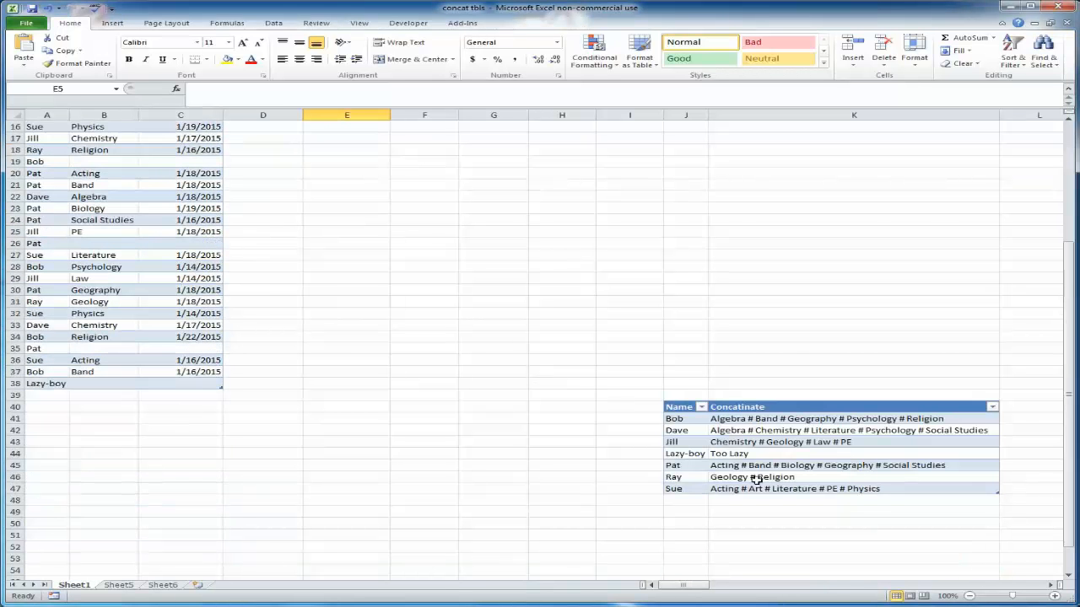
left_click_drag(917, 487, 680, 489)
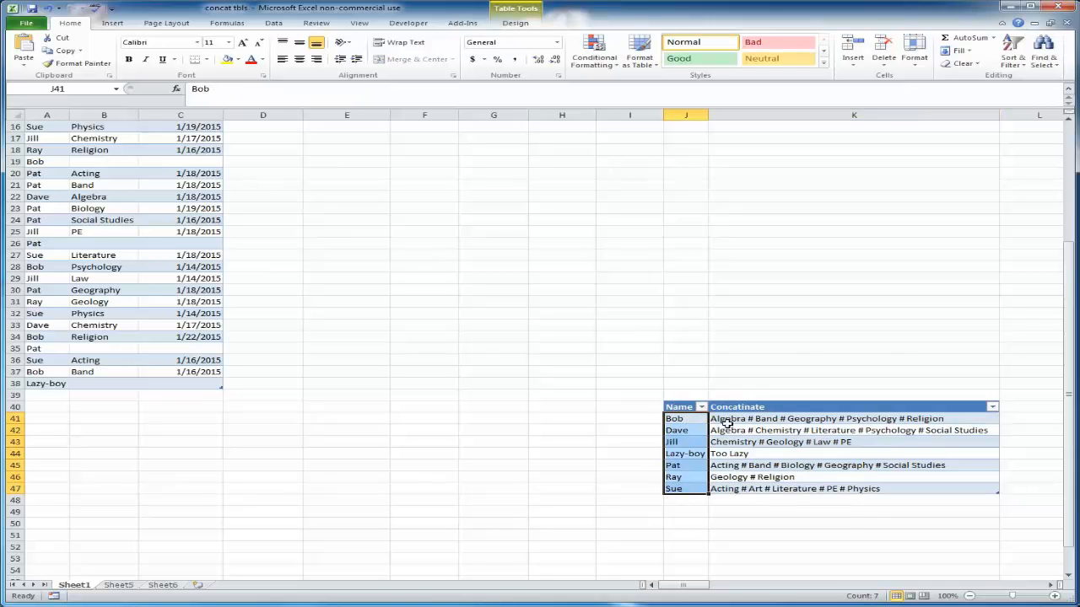
left_click_drag(727, 421, 735, 486)
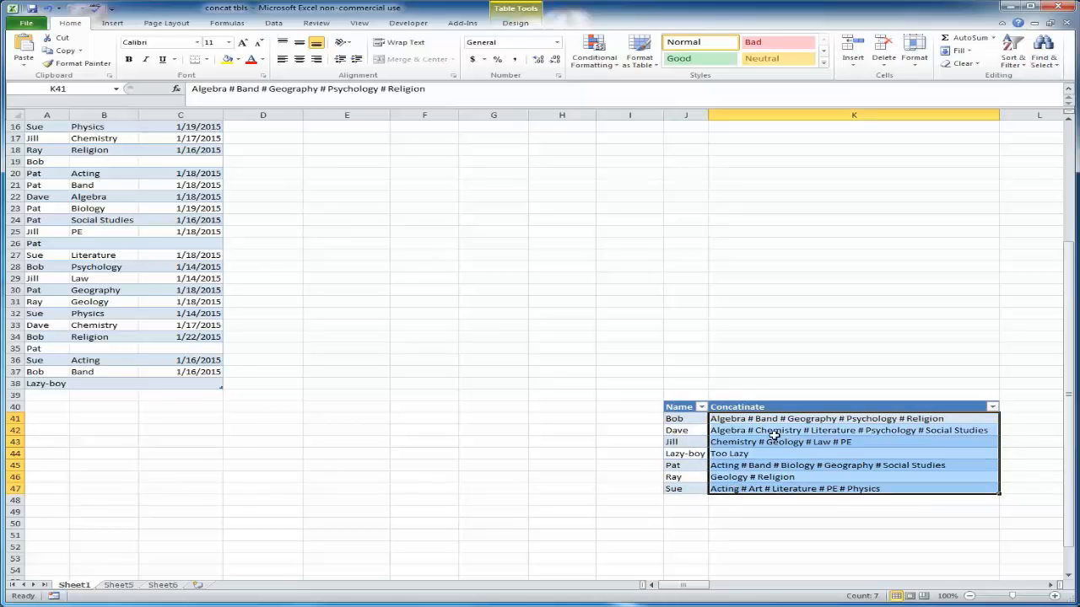
left_click(729, 418)
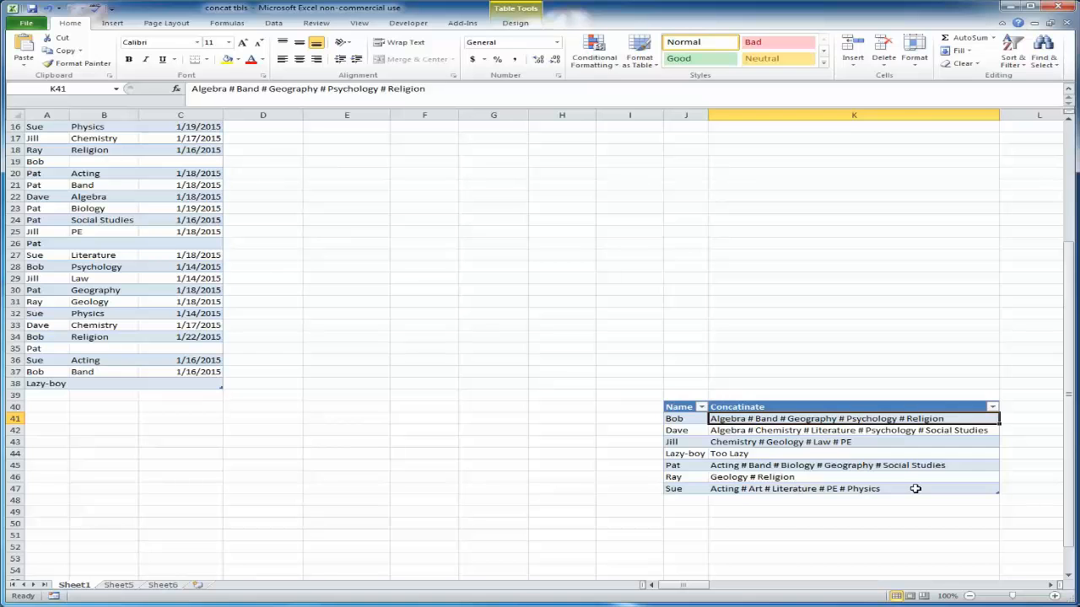
left_click_drag(916, 489, 693, 415)
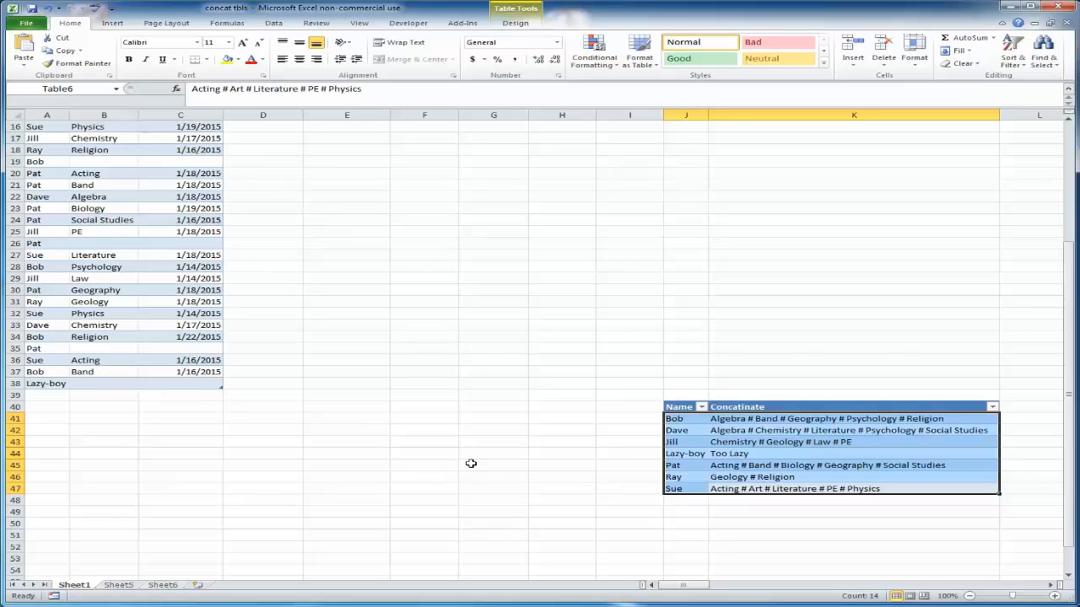
scroll(471, 463, "up", 5)
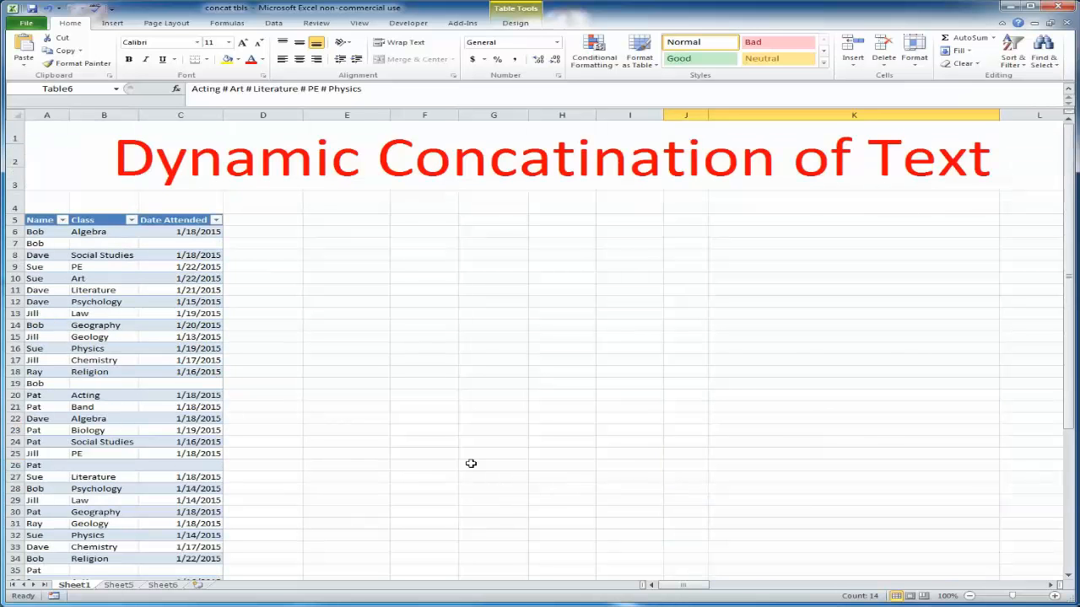
left_click(184, 255)
left_click(191, 176)
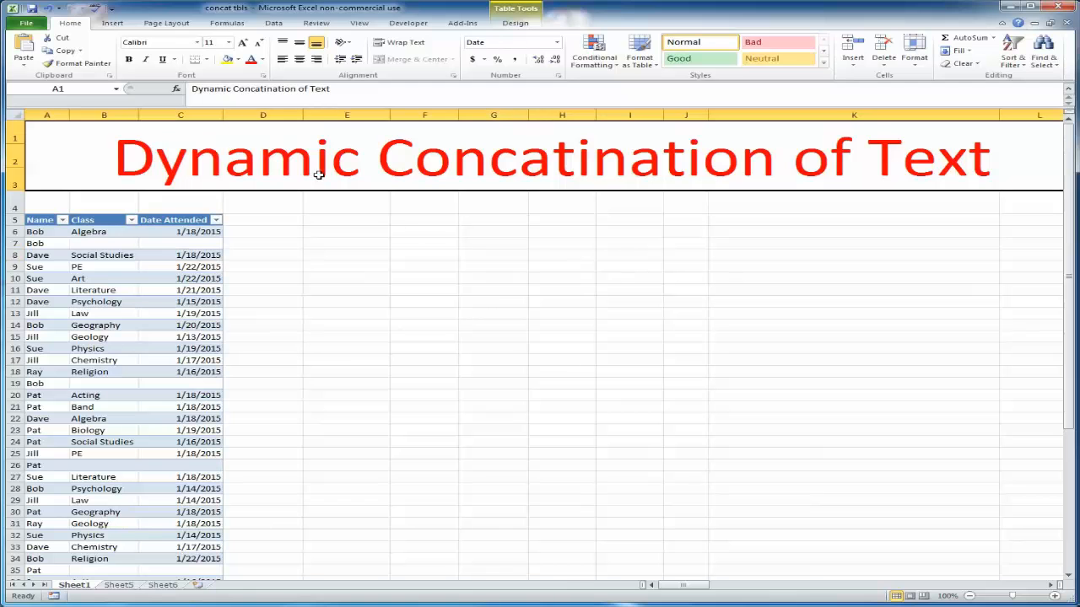
Insert a PivotTable from the class table onto the existing worksheet at cell E5
left_click(103, 313)
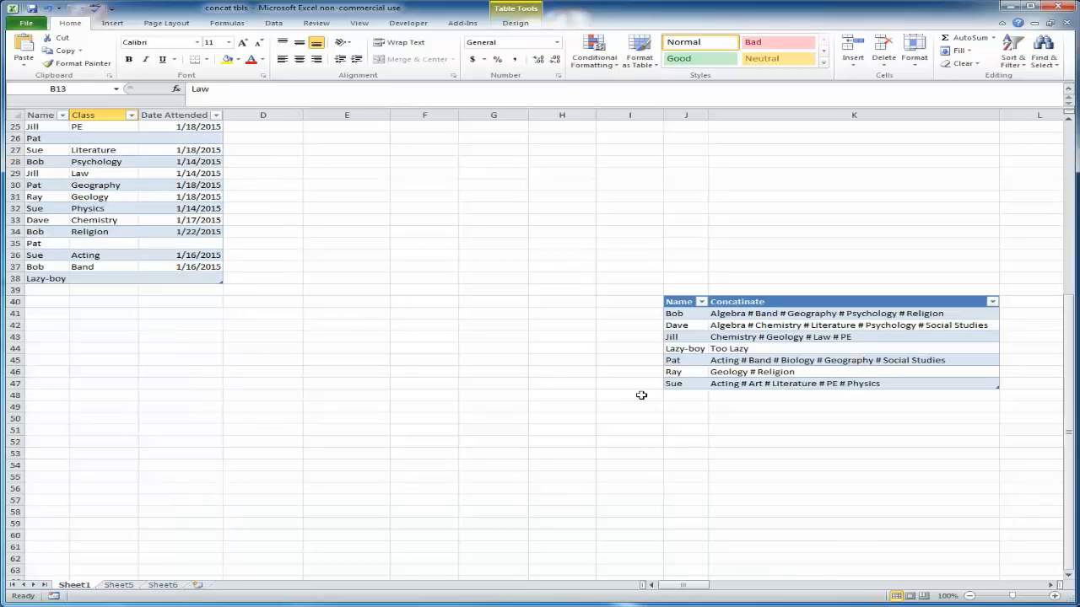
scroll(477, 364, "down", 8)
scroll(362, 272, "up", 8)
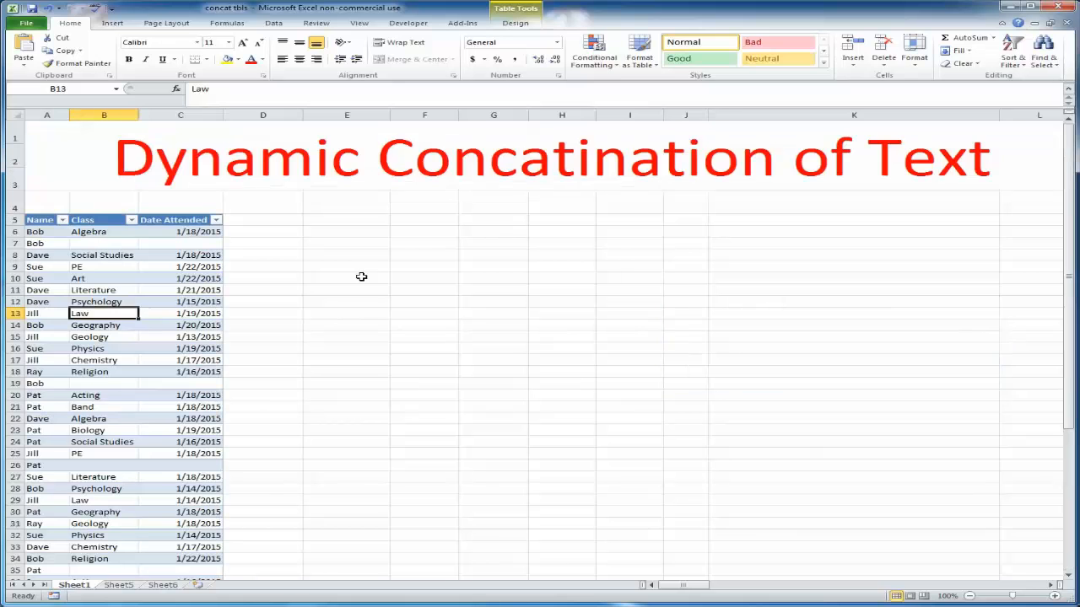
left_click(112, 24)
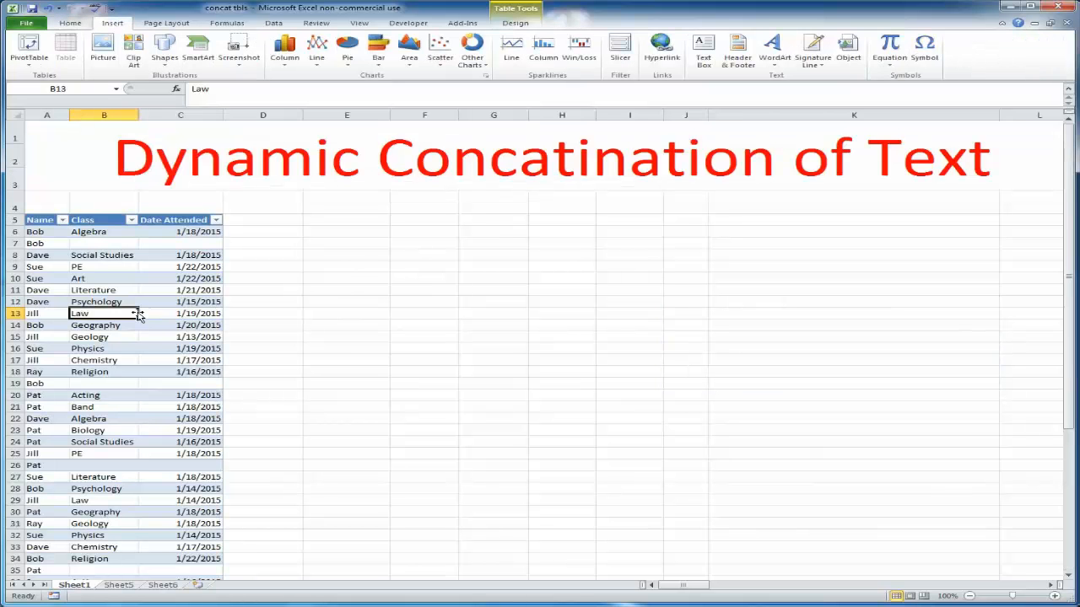
left_click(28, 46)
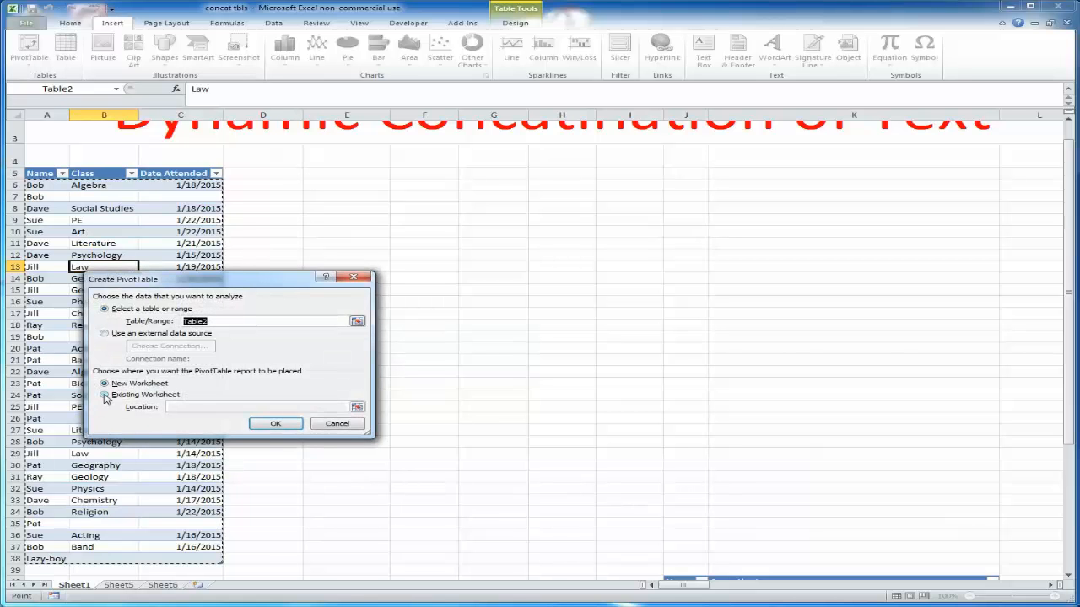
left_click(105, 395)
left_click(358, 408)
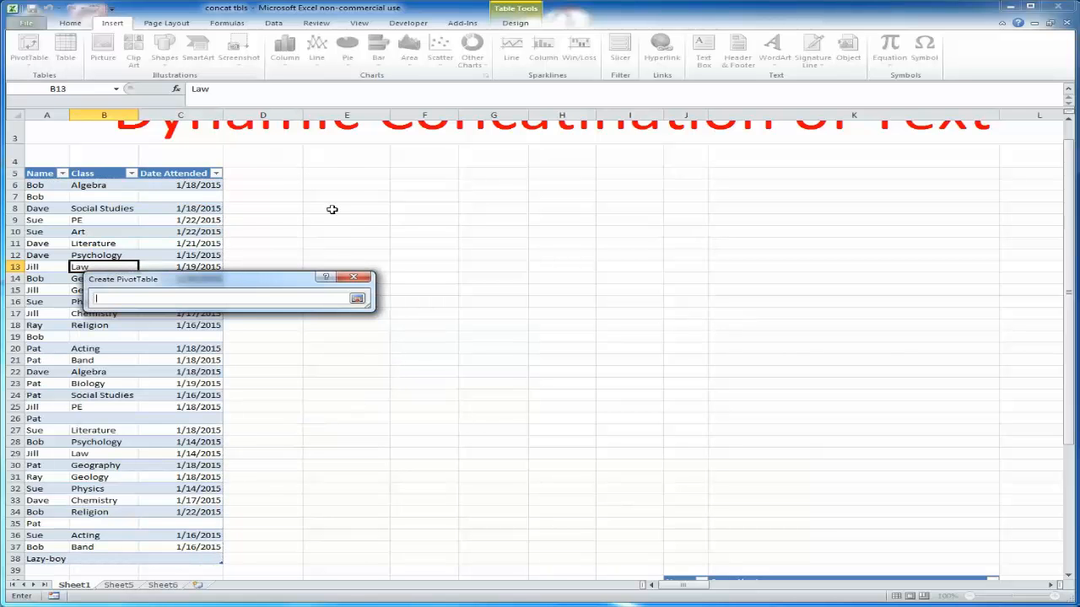
left_click(335, 173)
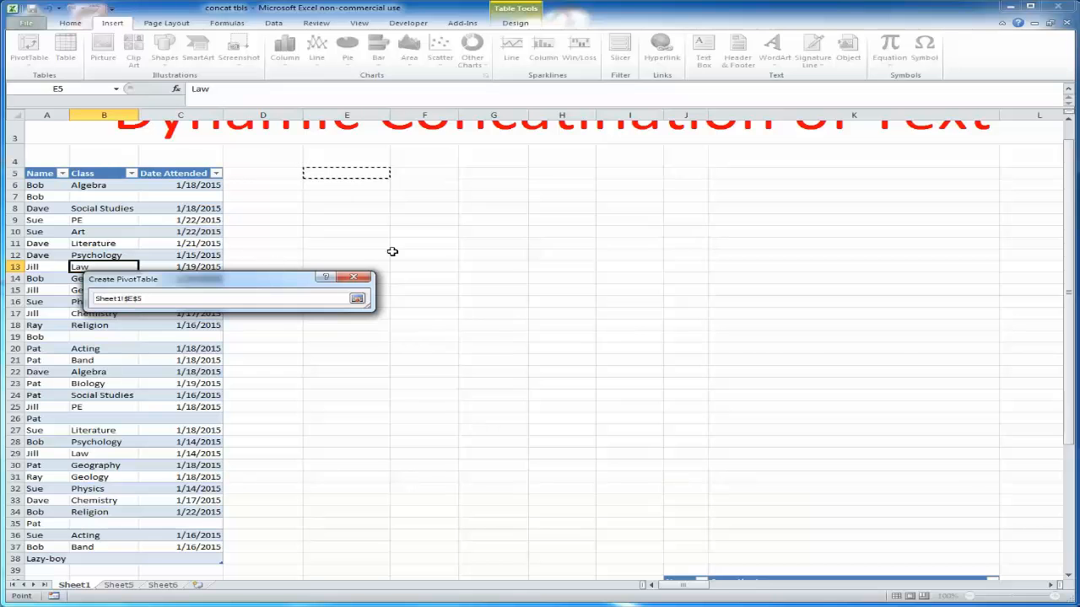
left_click(357, 299)
left_click(274, 424)
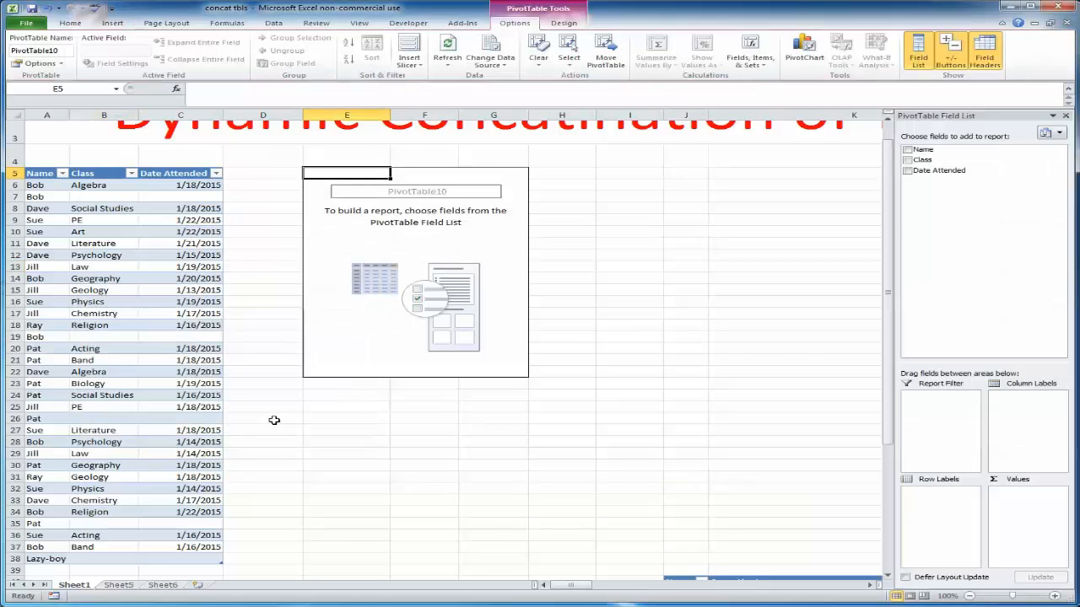
Add the Name and Class fields to the PivotTable's row labels
left_click_drag(935, 155, 938, 510)
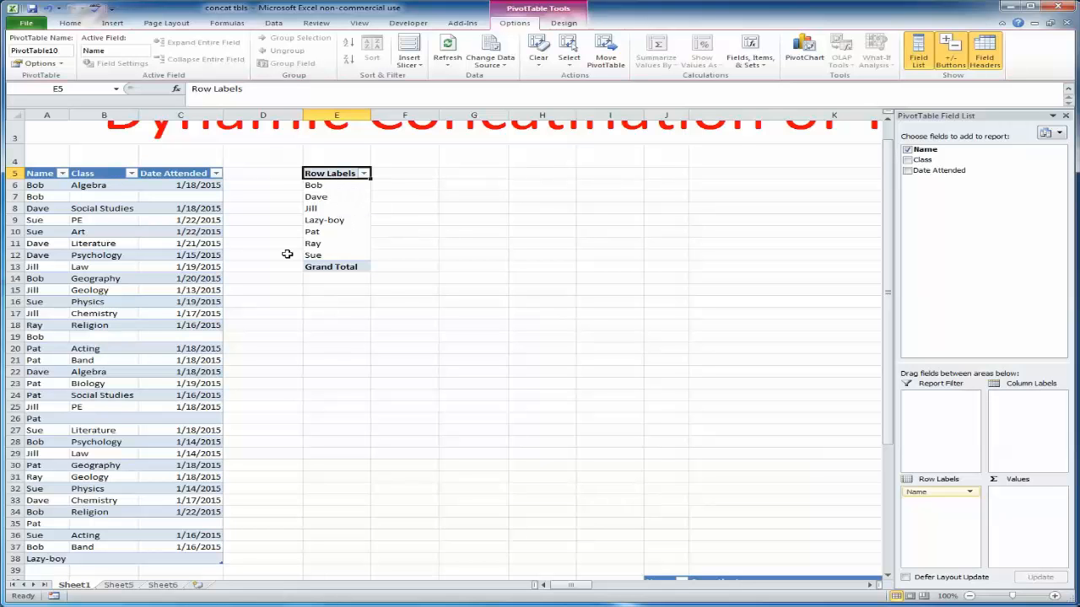
left_click_drag(1003, 159, 941, 518)
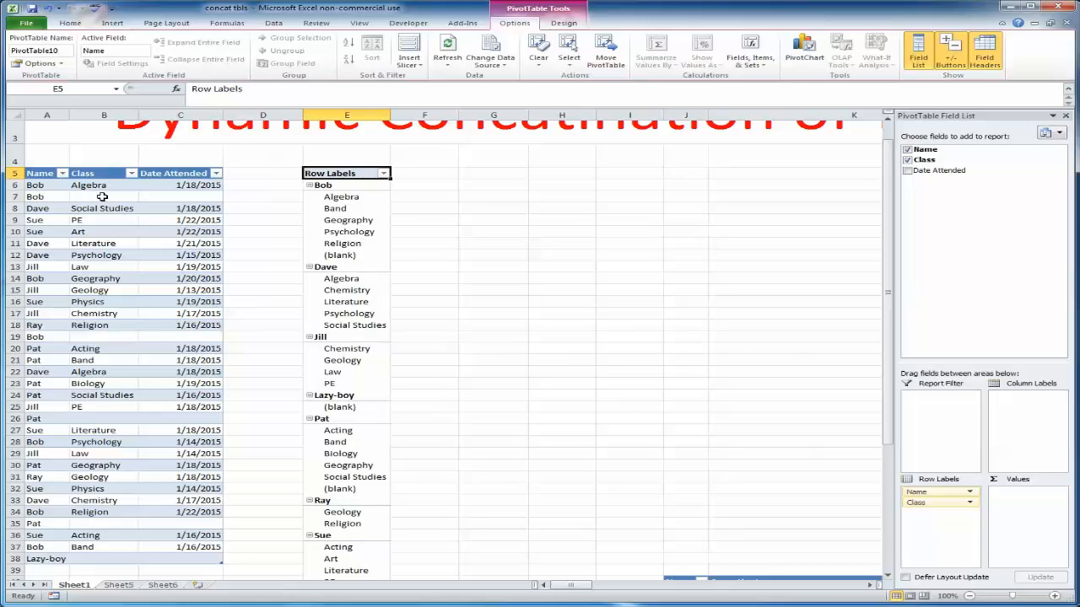
left_click(350, 255)
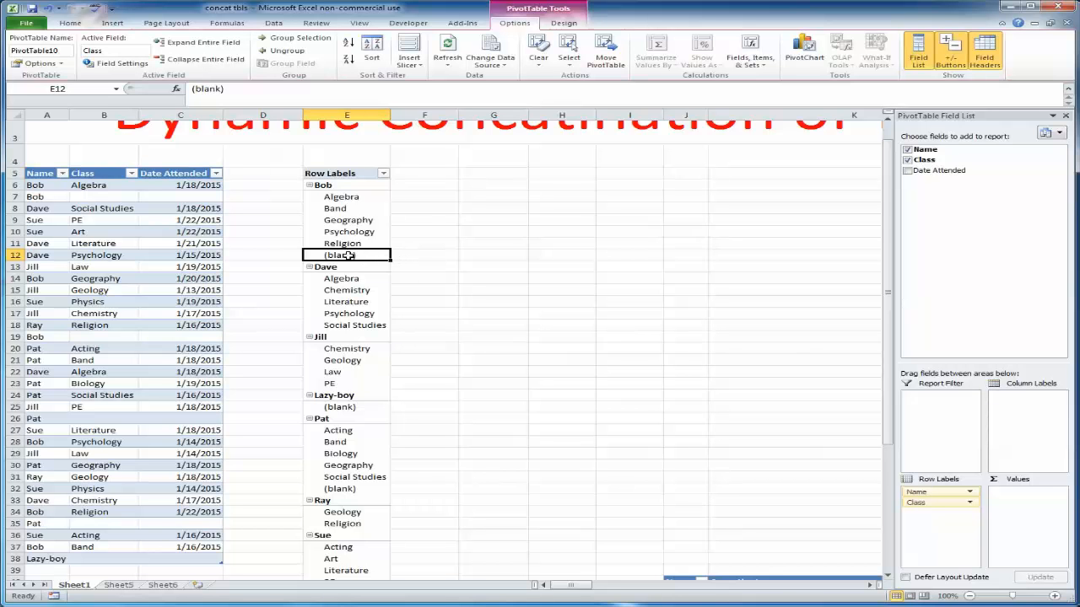
left_click(352, 408)
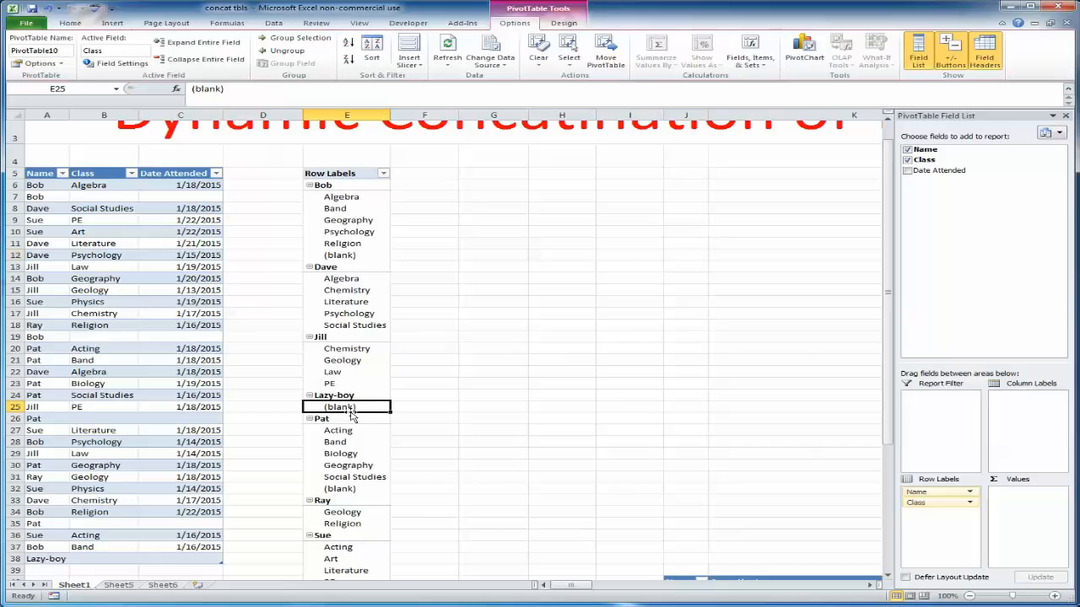
left_click(352, 489)
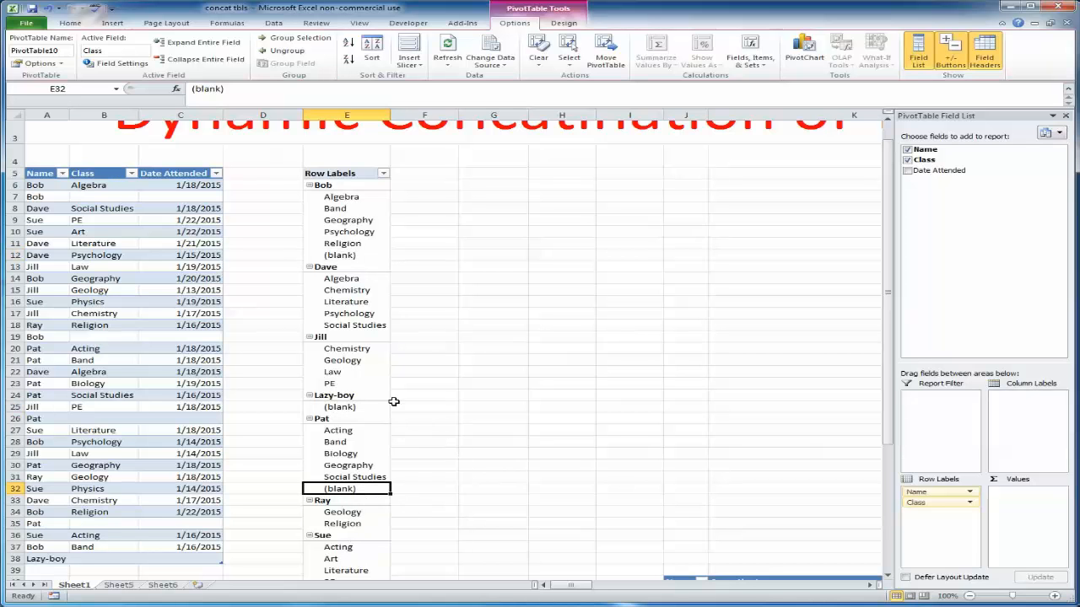
scroll(393, 402, "down", 2)
scroll(422, 411, "up", 3)
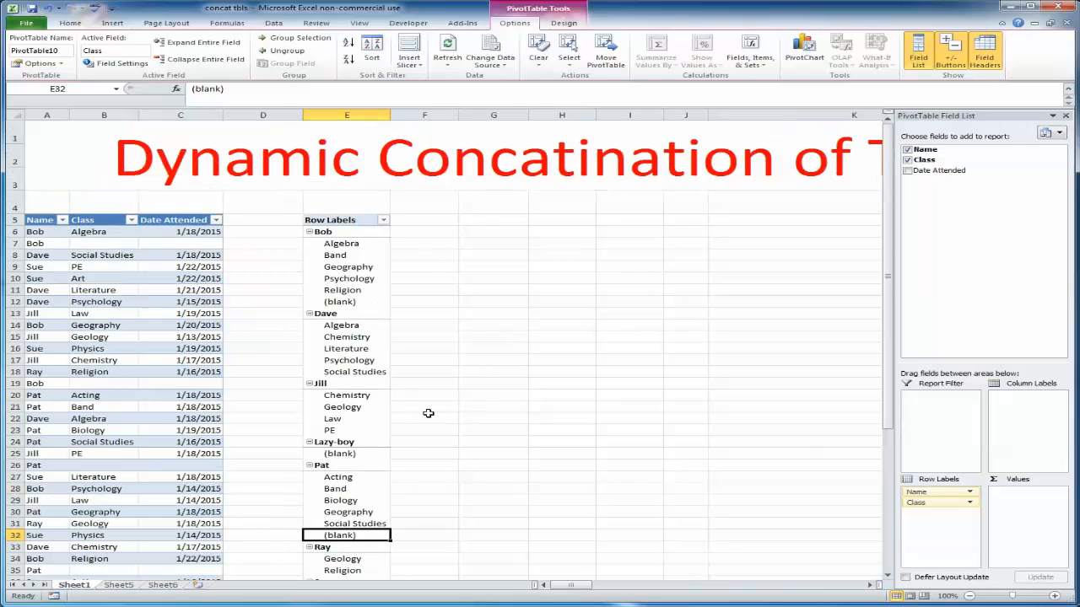
left_click(361, 244)
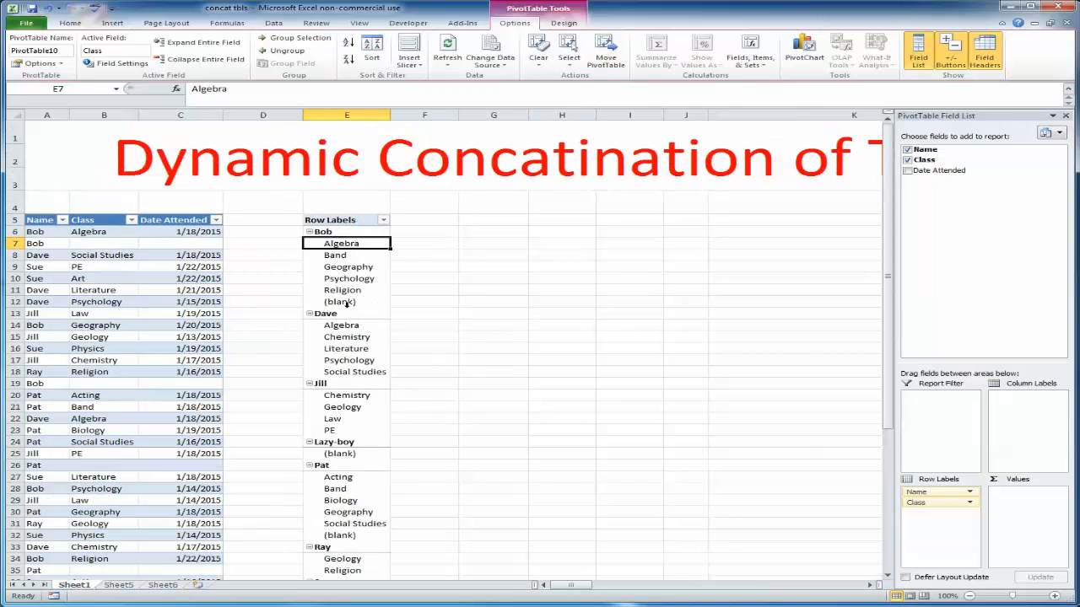
Turn off subtotals and grand totals for the PivotTable
left_click(564, 26)
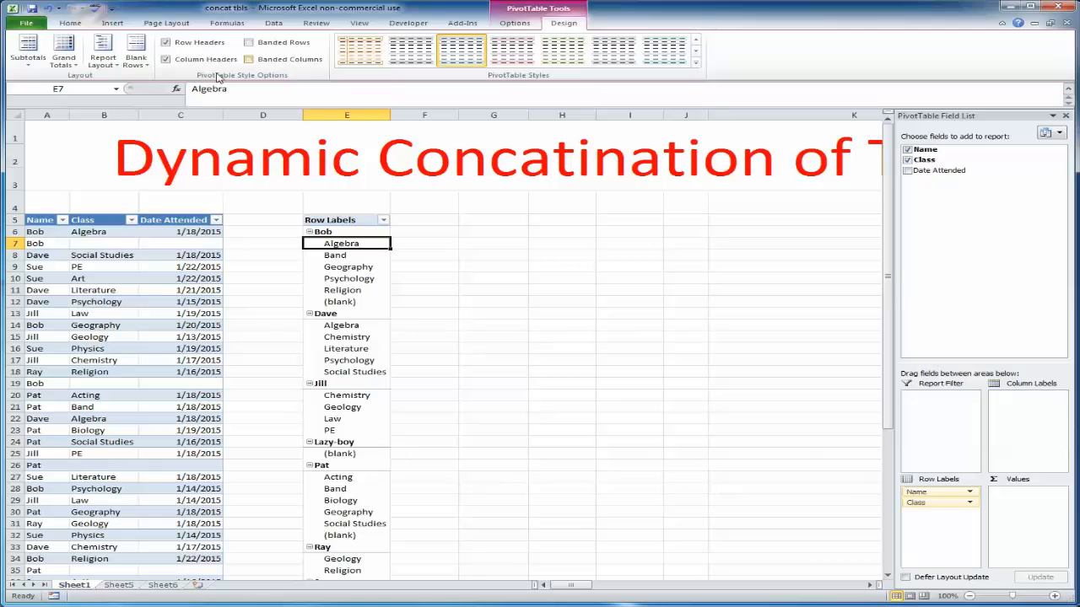
left_click(33, 64)
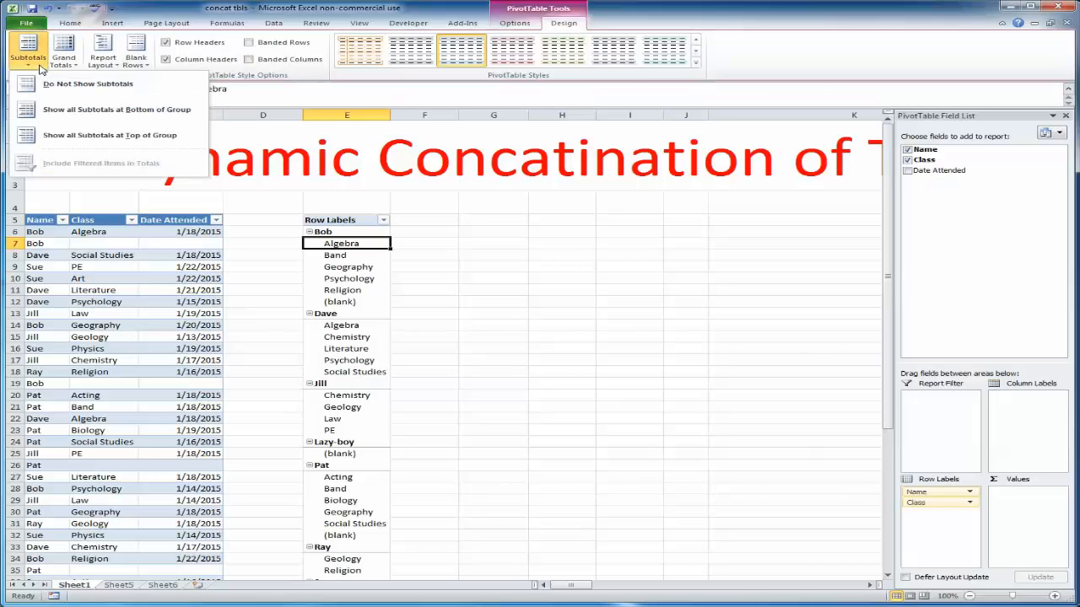
left_click(64, 85)
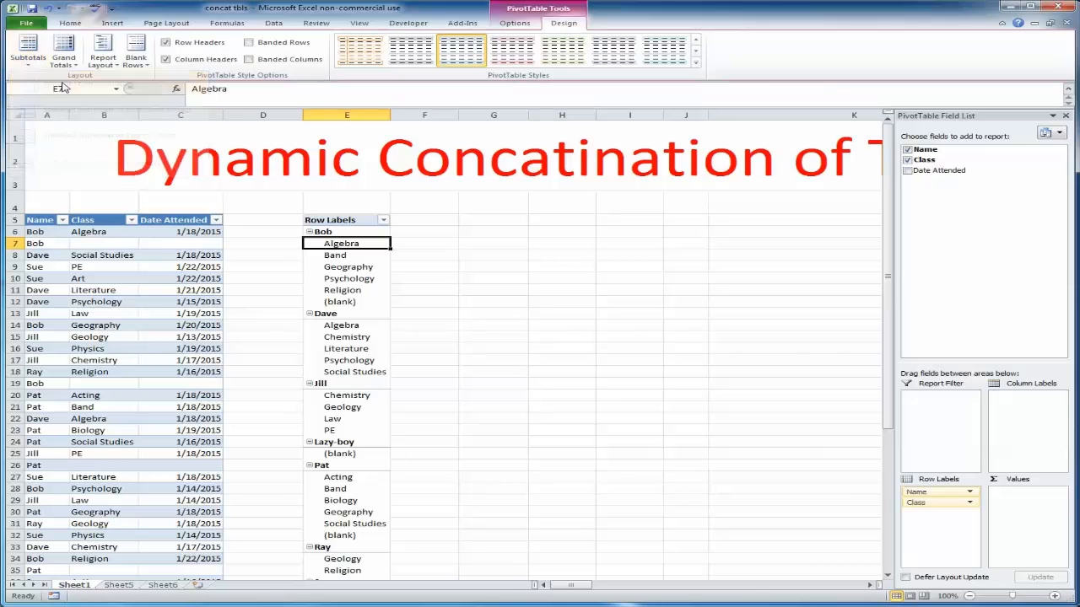
left_click(64, 55)
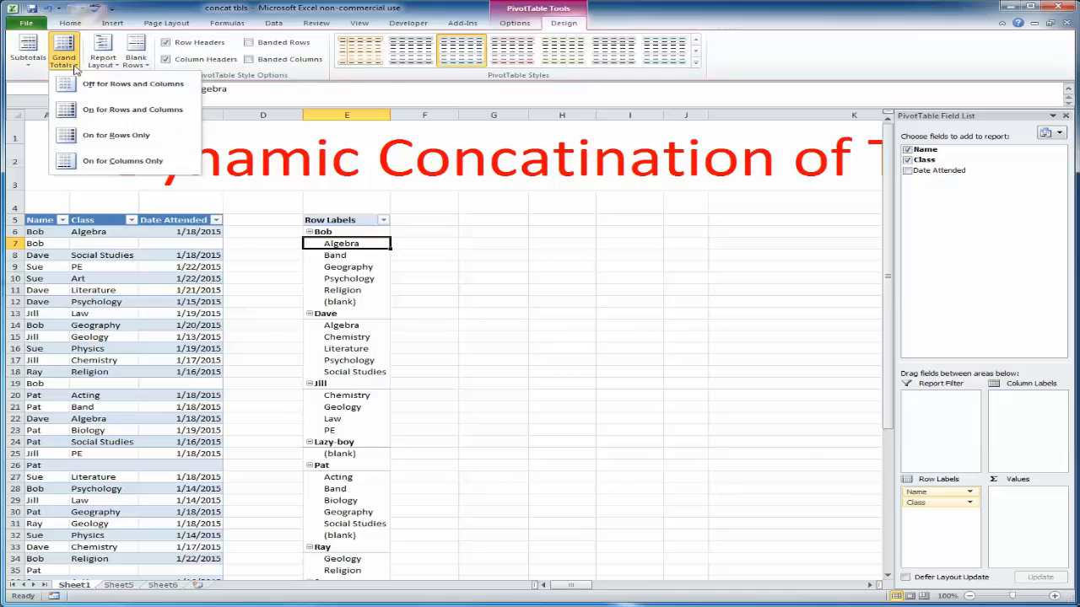
left_click(120, 89)
Switch the PivotTable report layout to tabular form
left_click(103, 55)
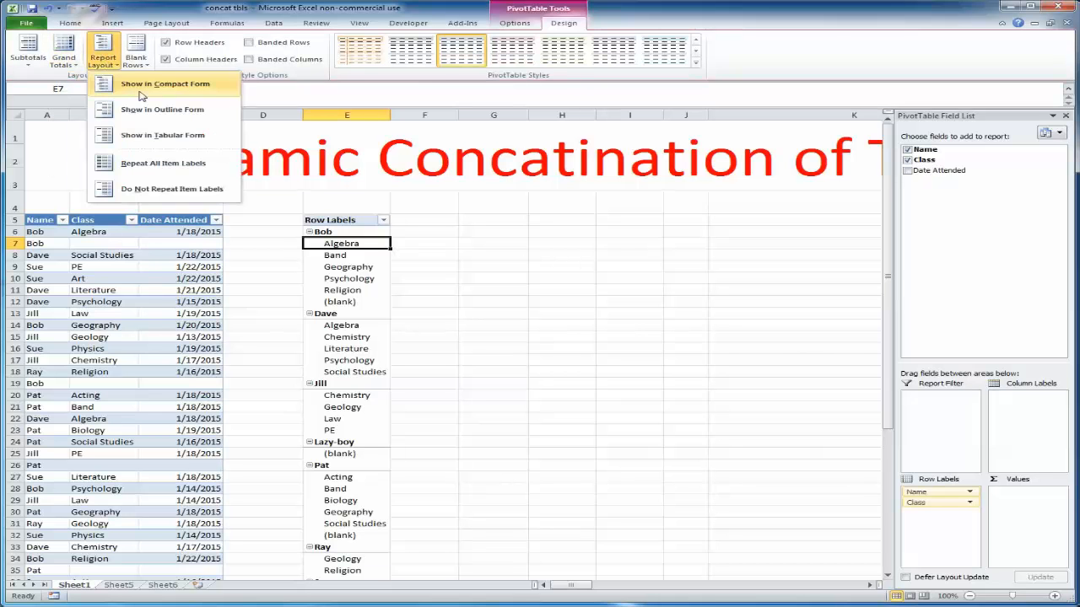
left_click(162, 145)
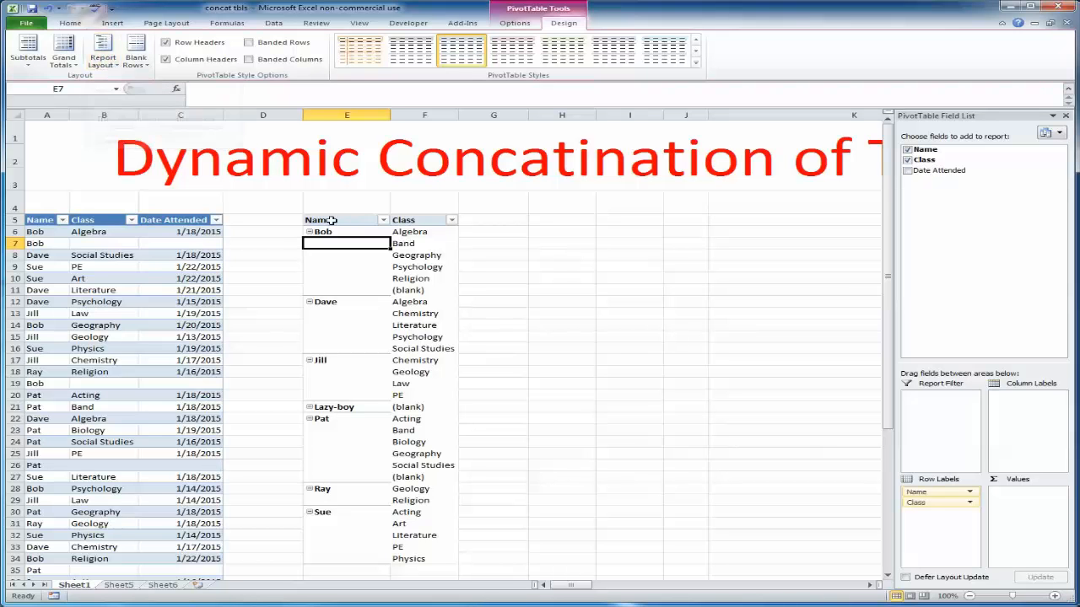
Switch the report layout to outline form and back to tabular form
left_click(108, 62)
left_click(128, 110)
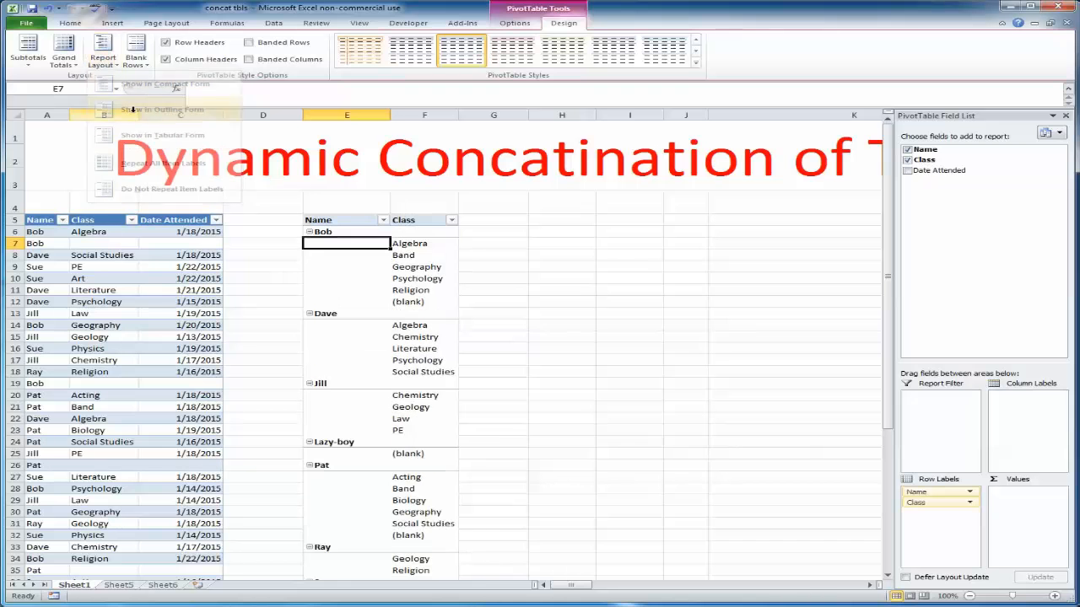
left_click(103, 59)
left_click(152, 136)
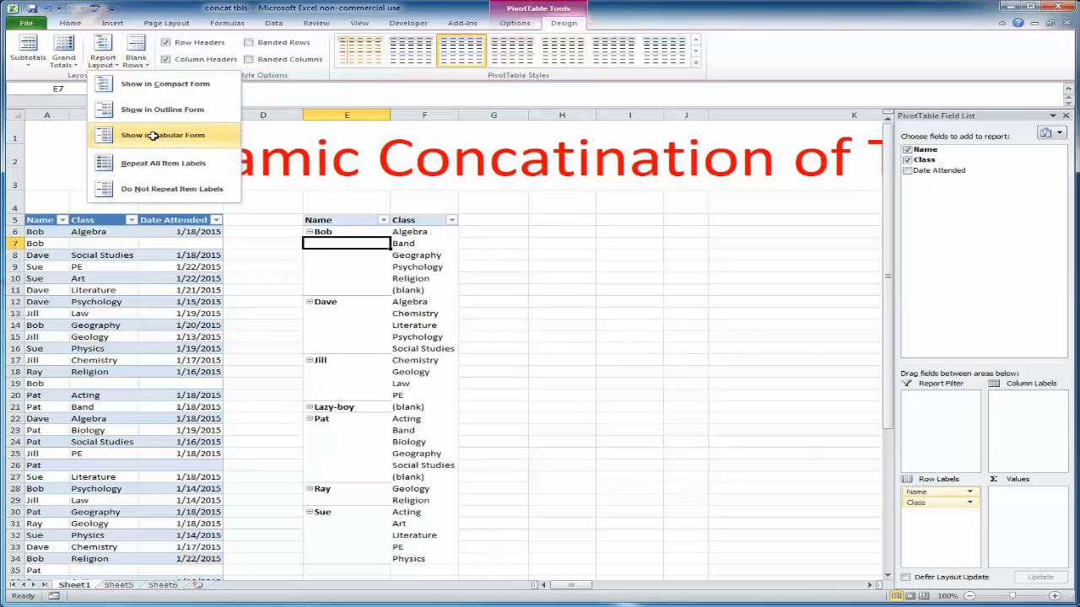
Repeat all item labels and insert a blank line after each item in the PivotTable
left_click(105, 58)
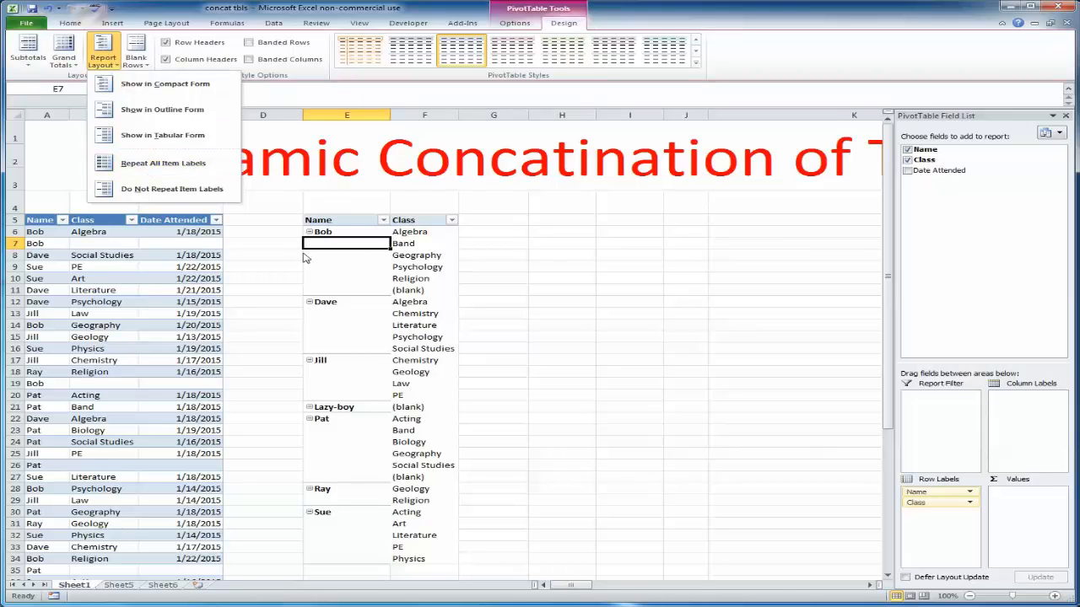
left_click(166, 166)
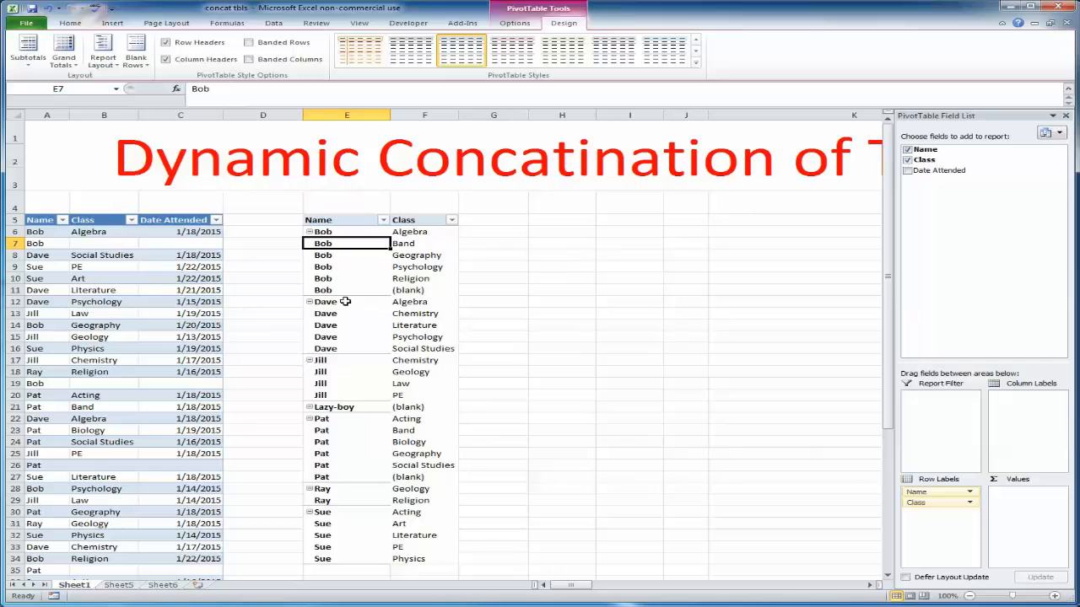
left_click(145, 67)
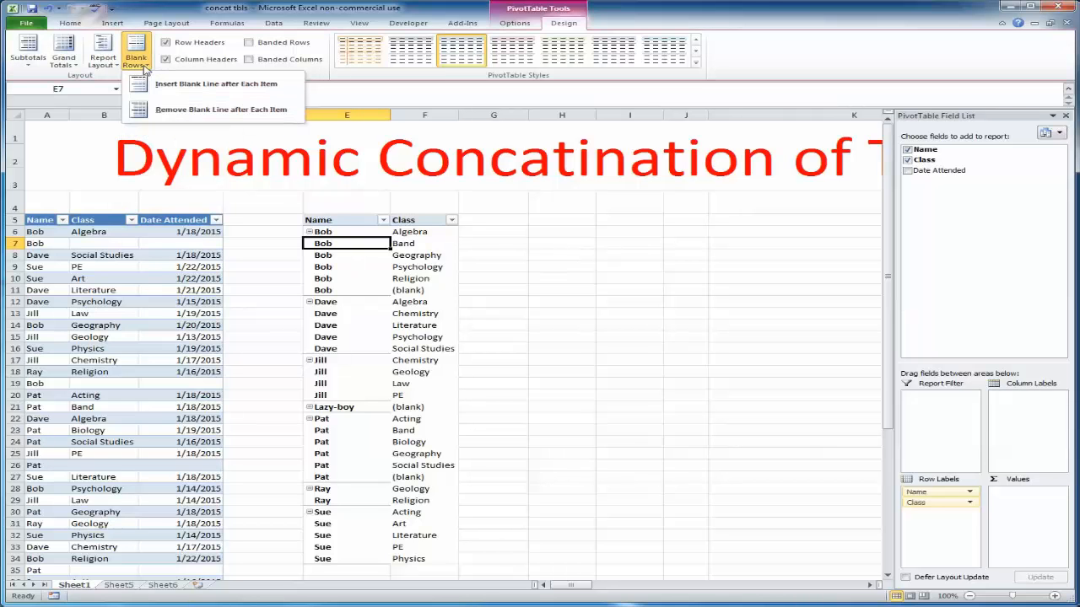
left_click(242, 95)
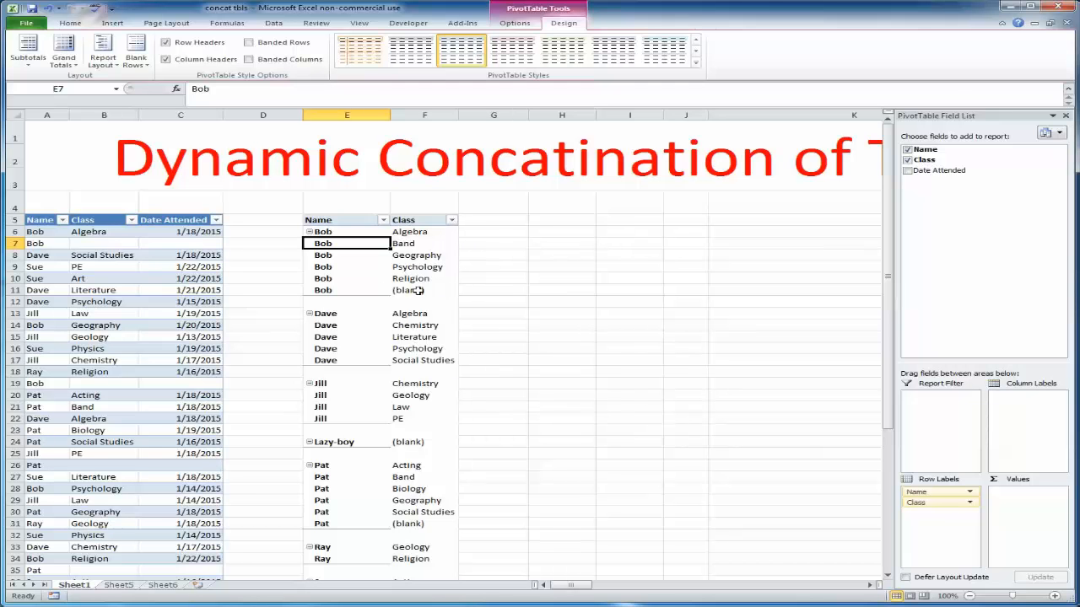
Filter the PivotTable's Class field to exclude the (blank) item
left_click(453, 221)
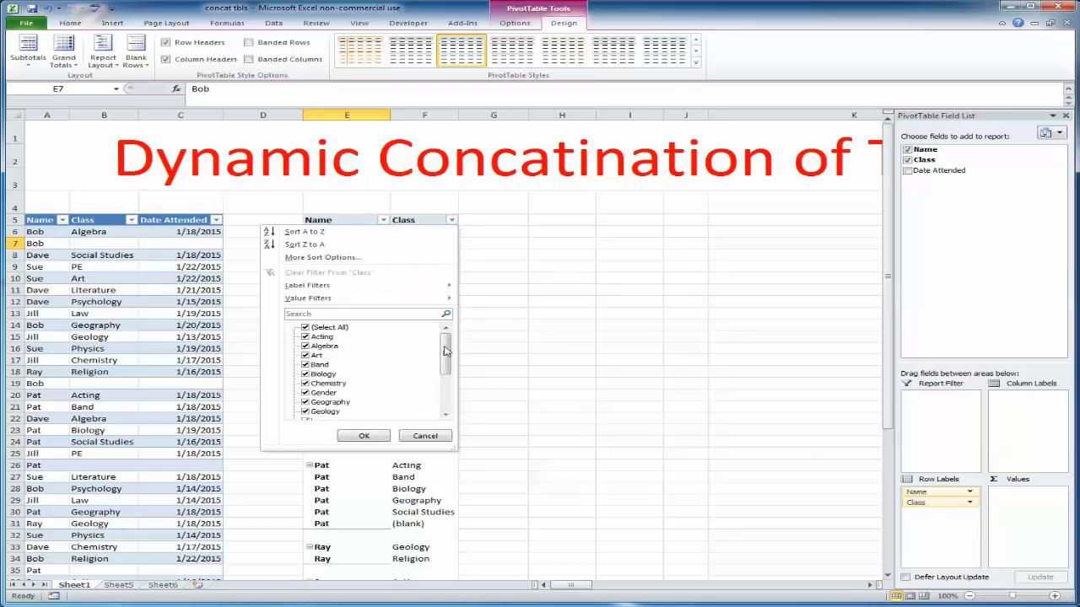
left_click_drag(445, 351, 446, 393)
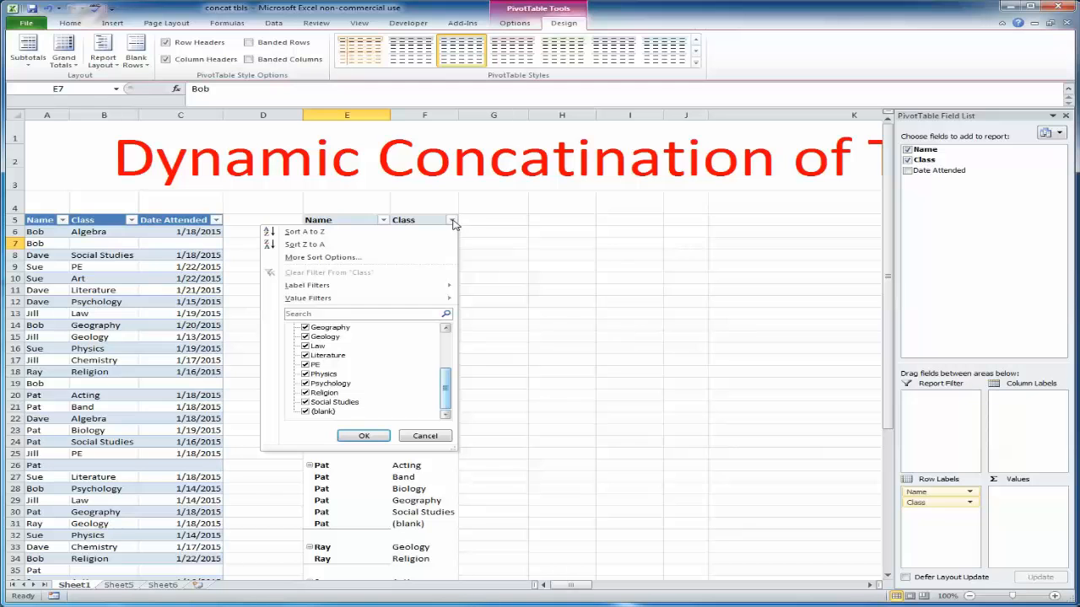
left_click(305, 411)
left_click(364, 436)
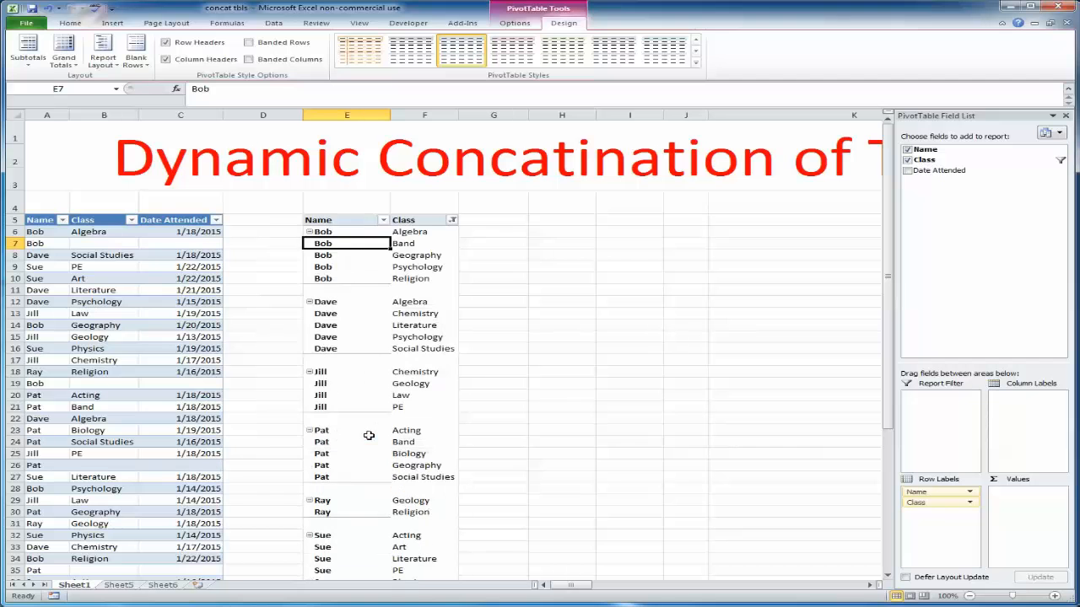
Review the Class filter list and each name's class cells in the PivotTable
left_click(452, 219)
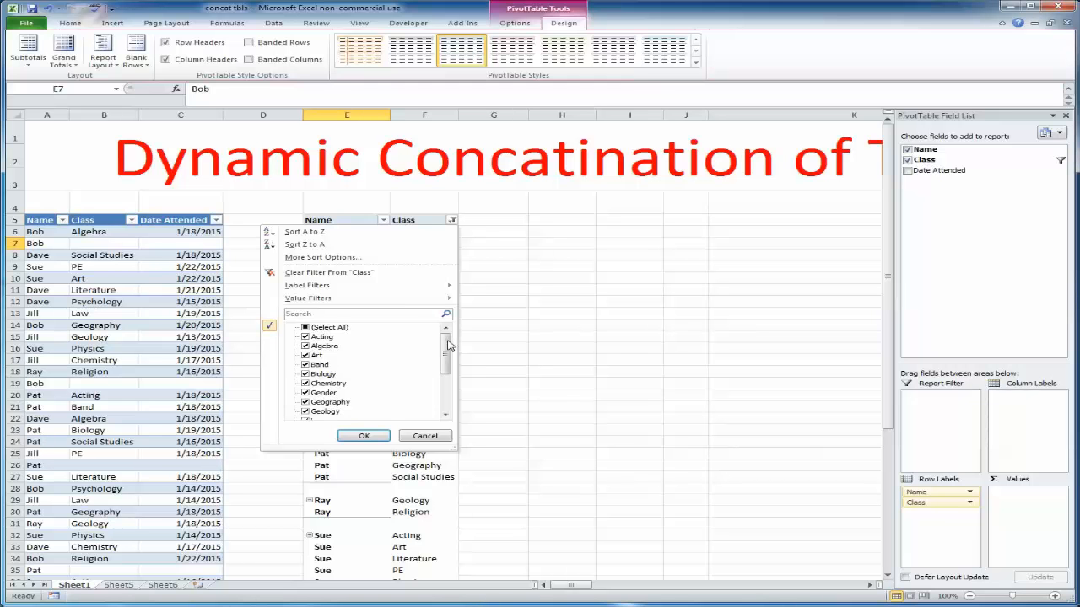
left_click_drag(445, 348, 445, 391)
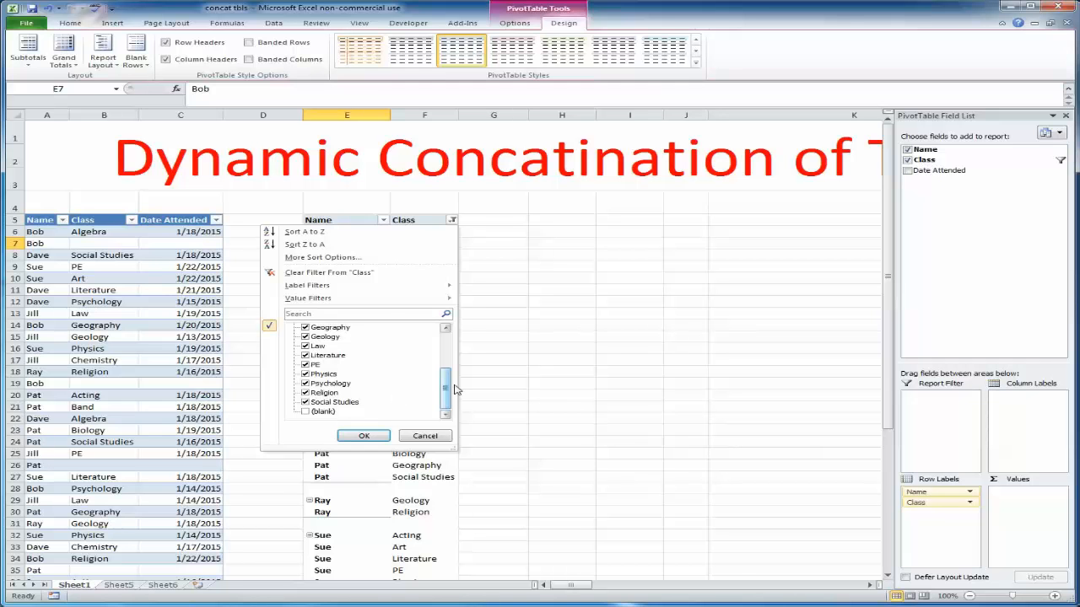
left_click_drag(447, 391, 451, 348)
left_click(474, 292)
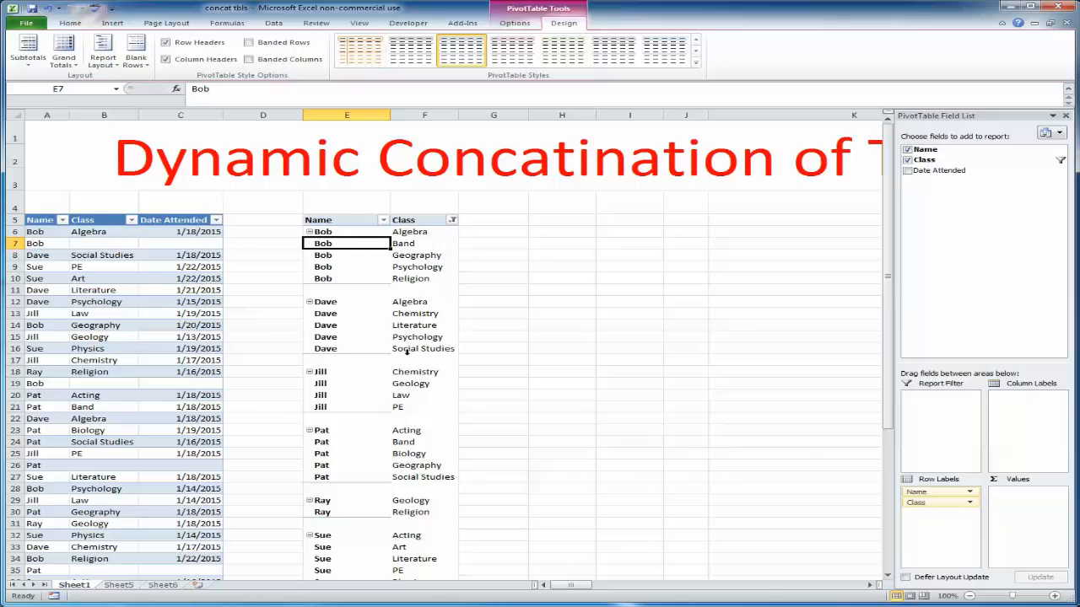
scroll(406, 353, "down", 2)
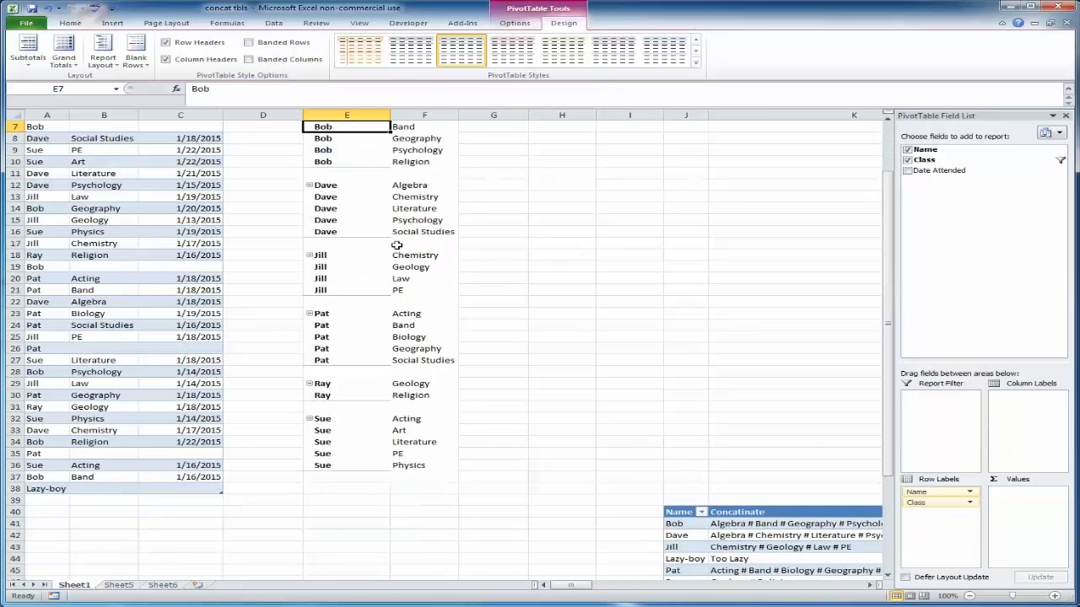
scroll(397, 244, "up", 2)
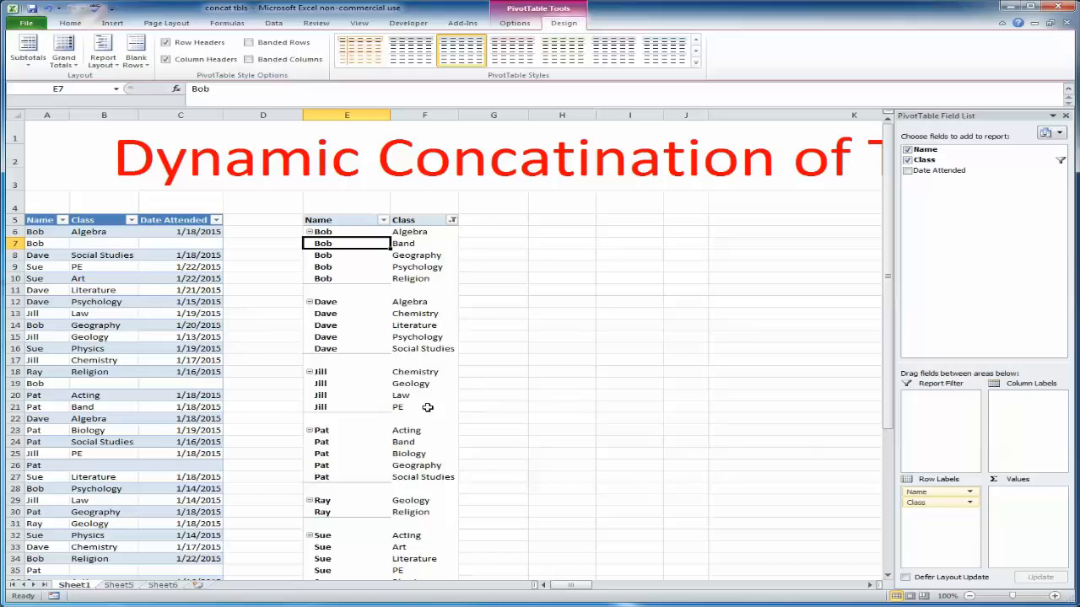
left_click_drag(420, 408, 425, 373)
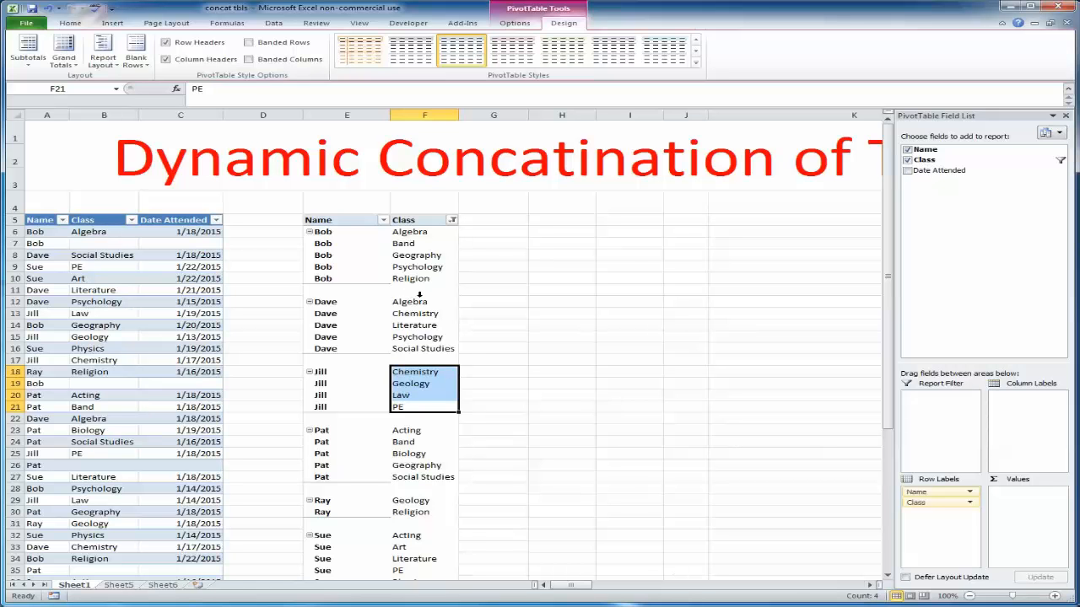
left_click_drag(419, 301, 418, 349)
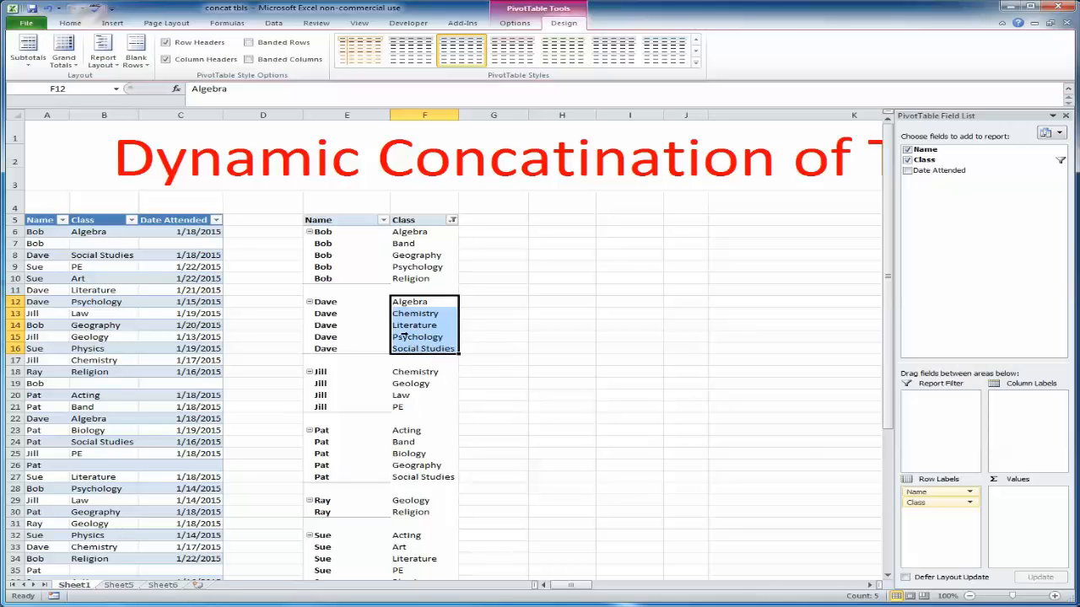
left_click(420, 385)
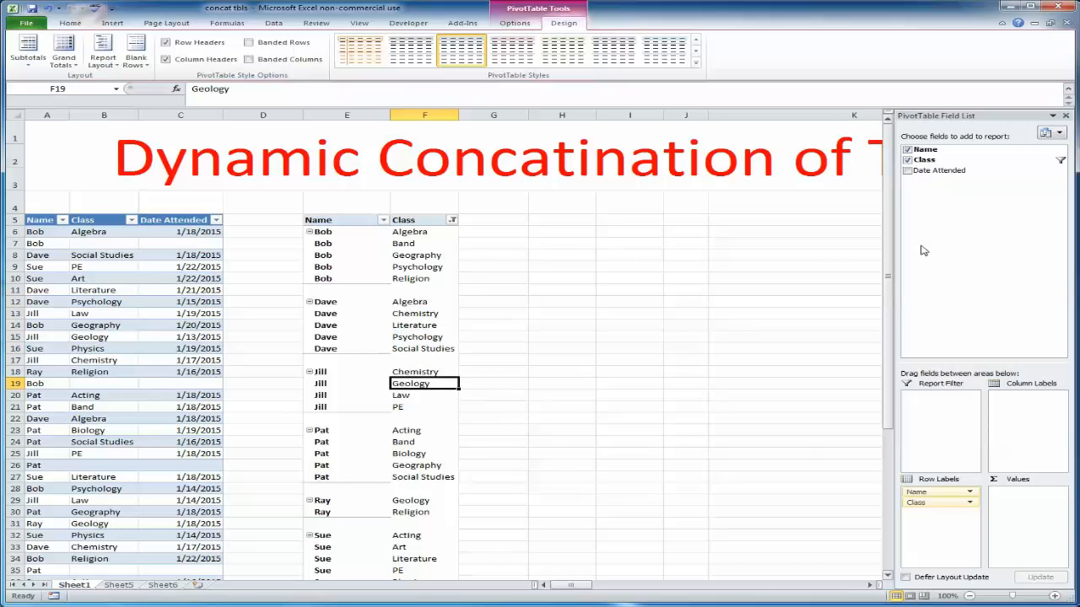
Add the Class field to the PivotTable values as Count of Class and check the counts per name
left_click_drag(924, 160, 1015, 507)
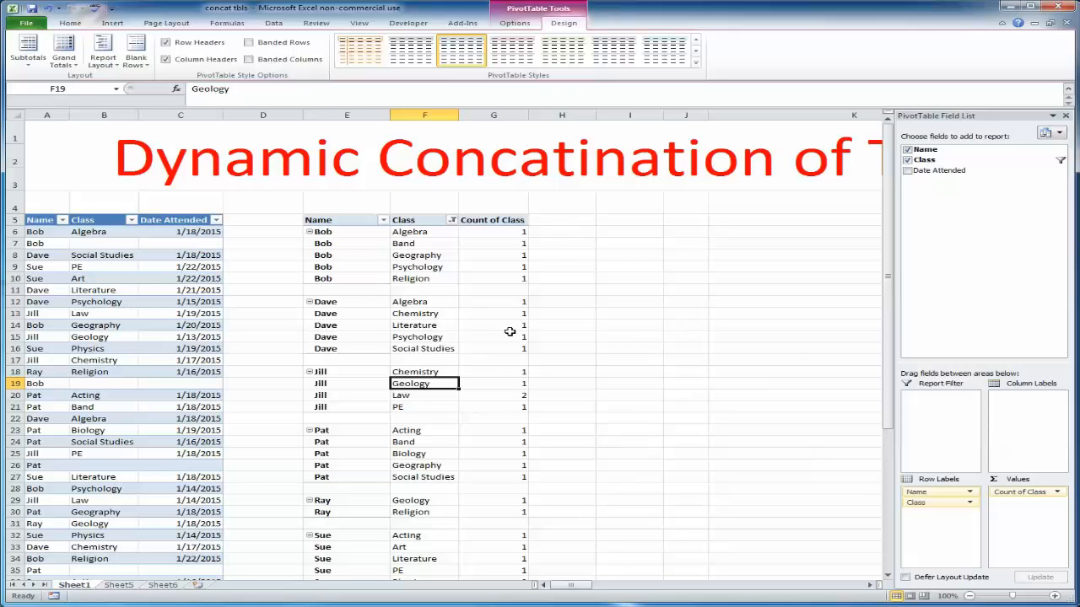
left_click_drag(504, 374, 510, 405)
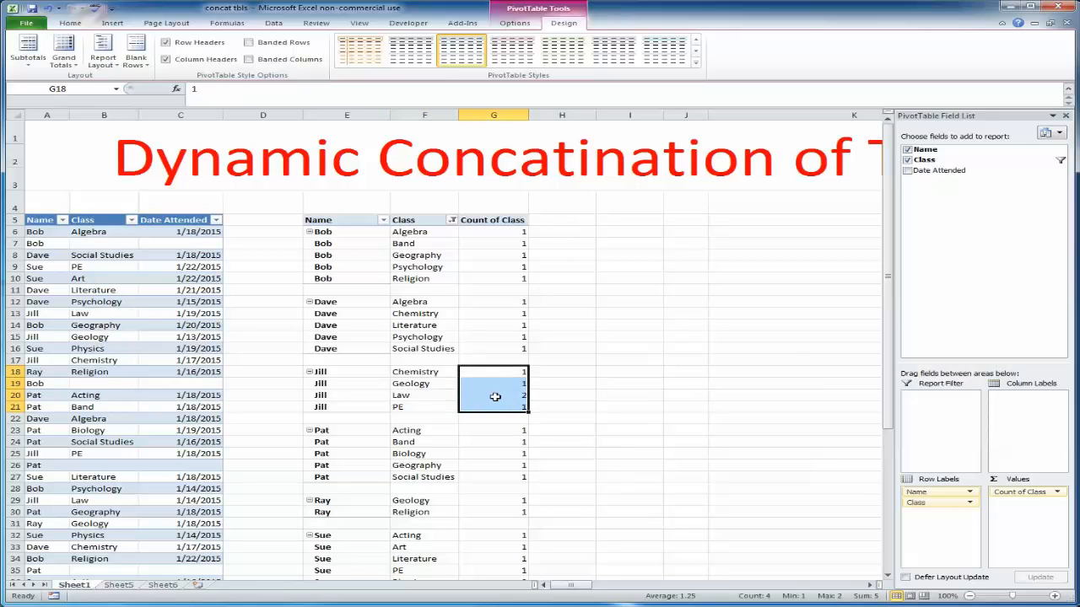
left_click(503, 396)
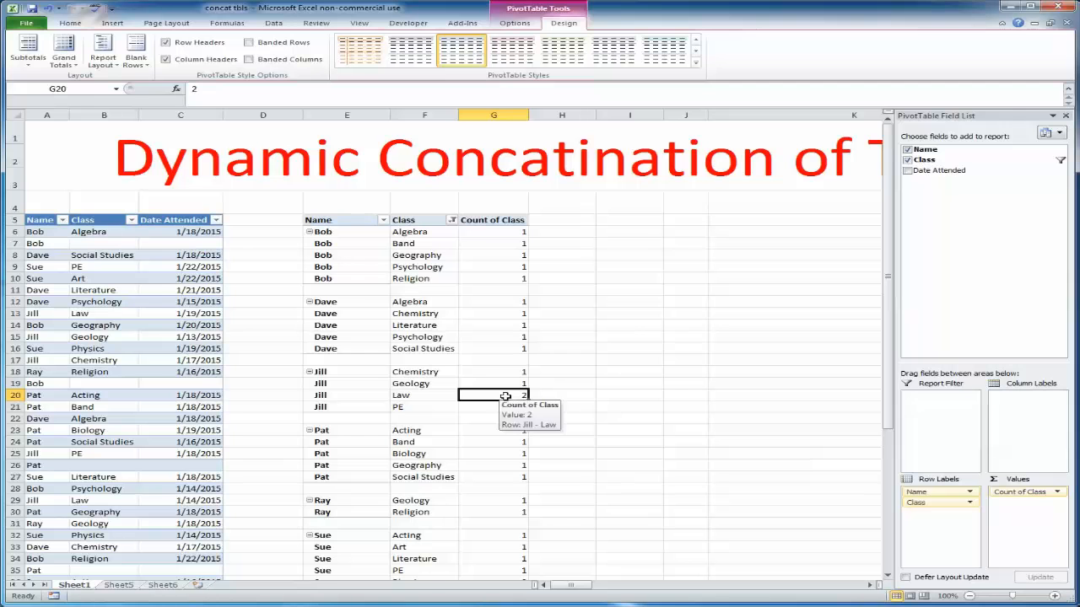
left_click_drag(495, 372, 511, 405)
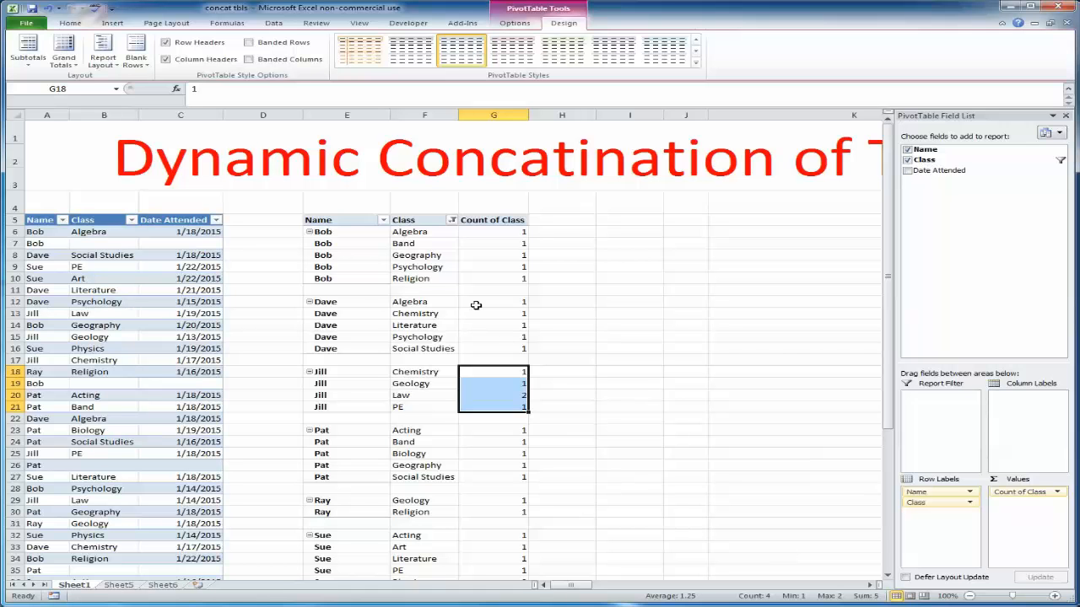
left_click_drag(514, 301, 514, 348)
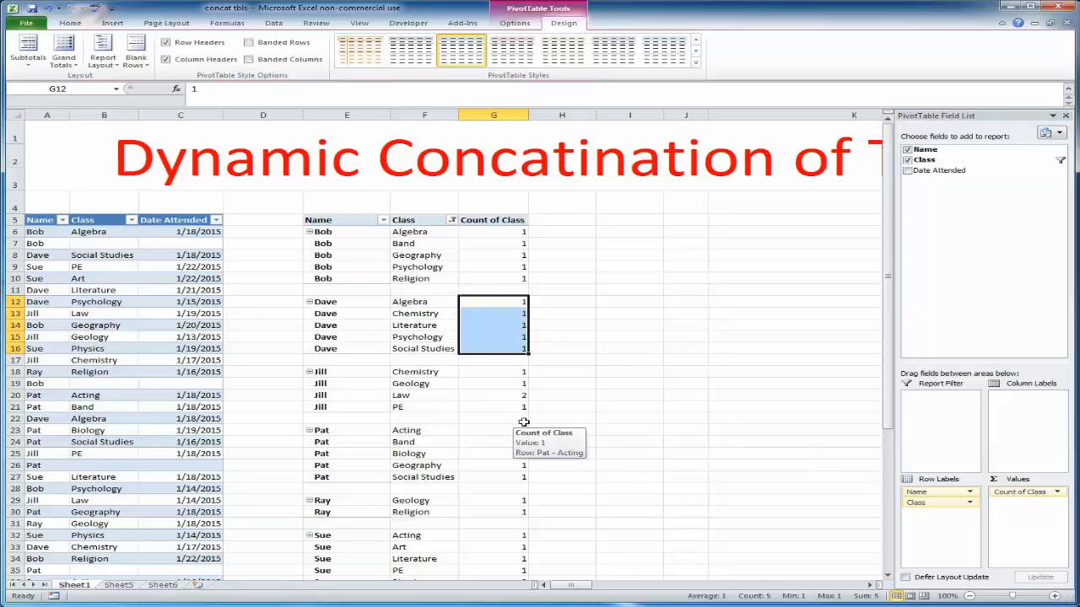
left_click(586, 372)
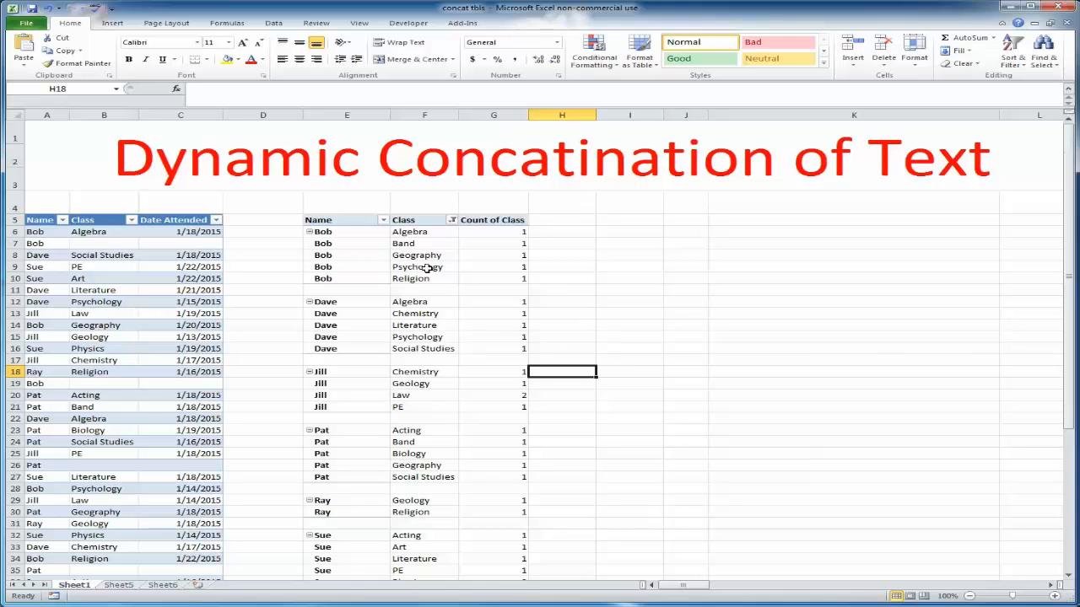
Insert a second PivotTable from the source table on the existing worksheet at cell I5
left_click(200, 255)
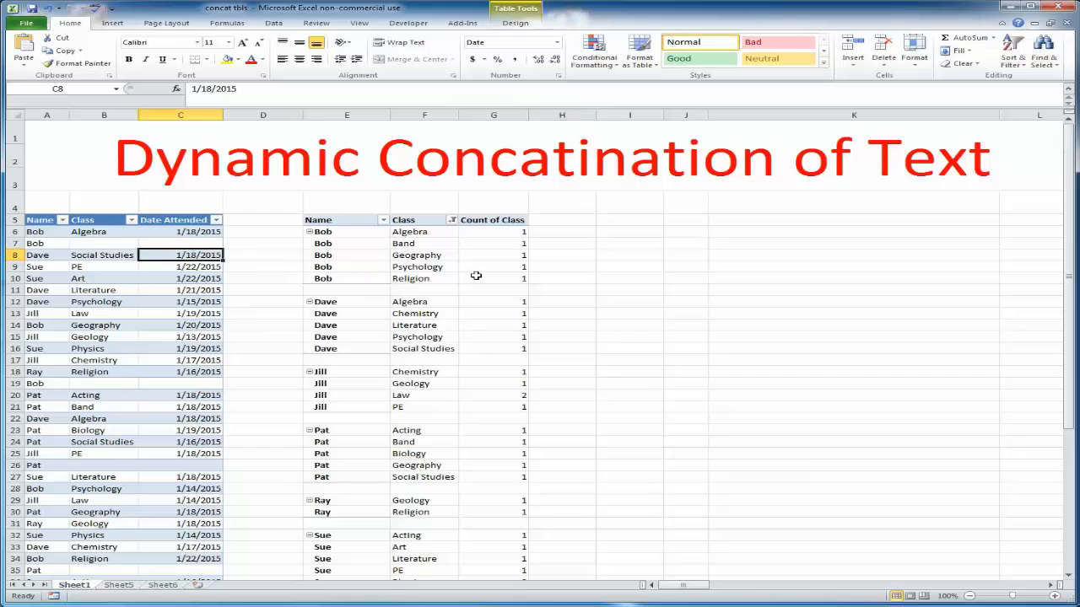
left_click(127, 27)
left_click(28, 51)
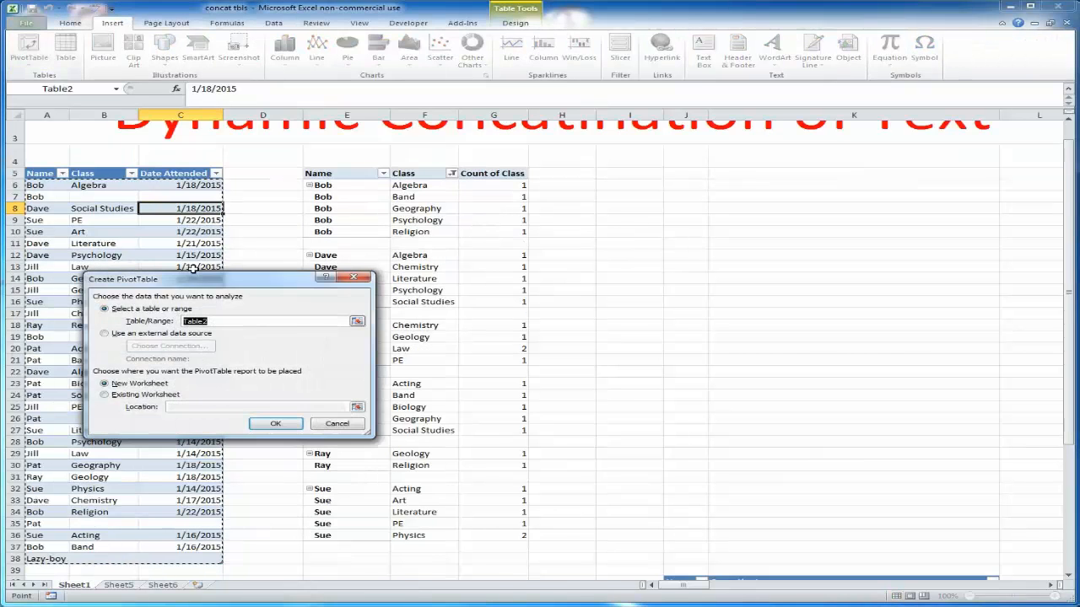
left_click(135, 396)
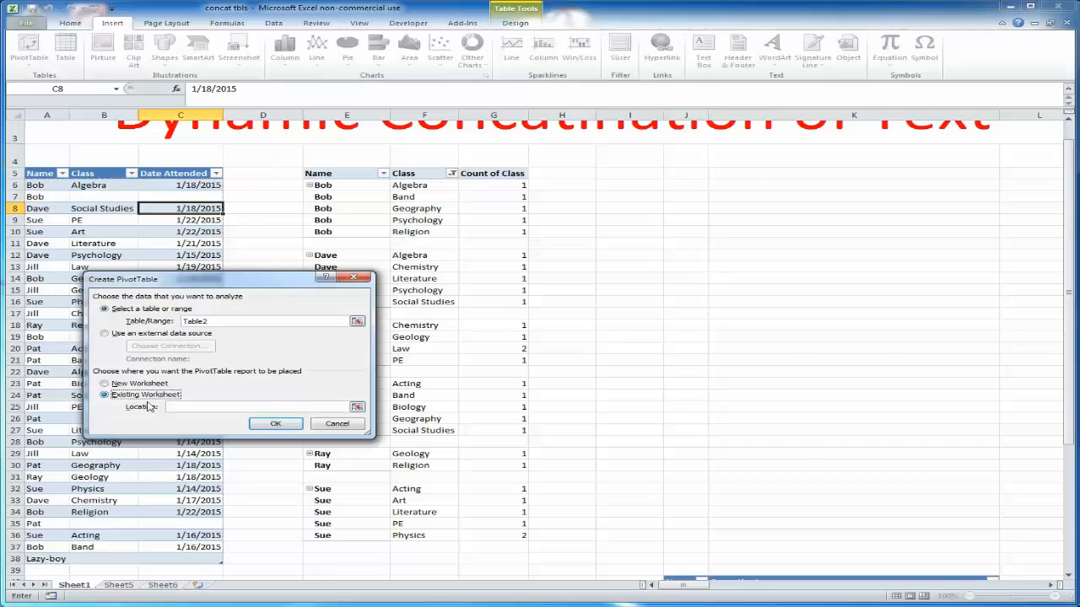
left_click(357, 407)
left_click(622, 175)
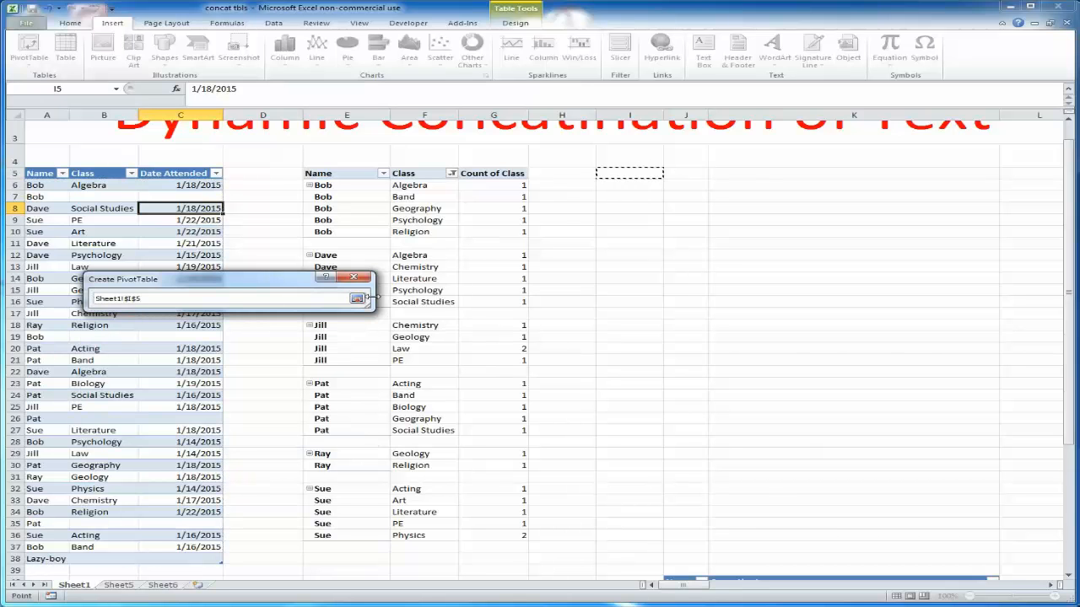
left_click(357, 299)
left_click(275, 424)
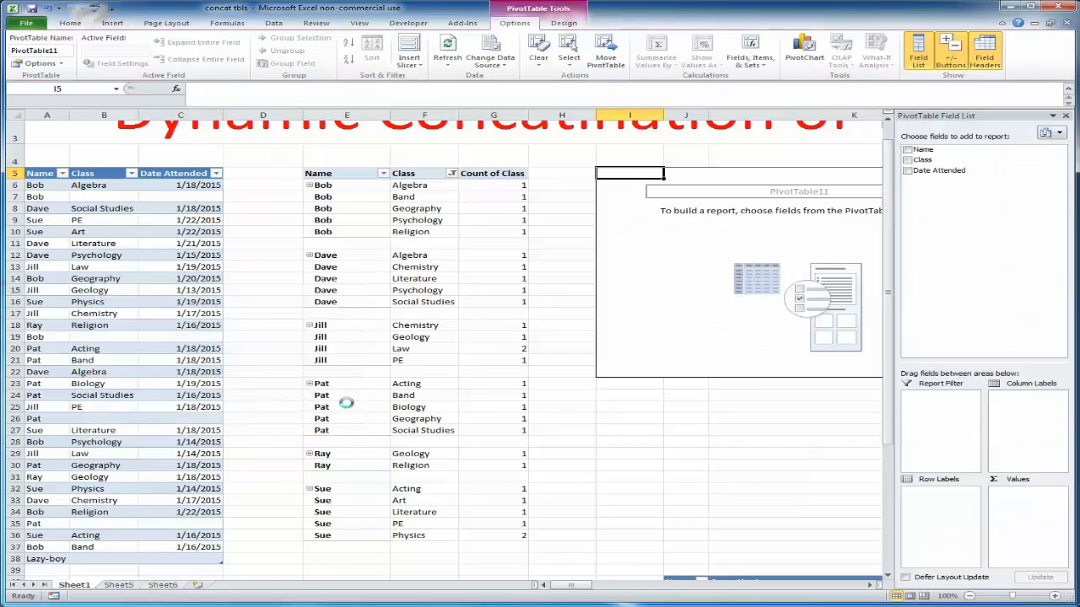
Add the Name field to the new PivotTable's row labels
left_click_drag(942, 156, 940, 498)
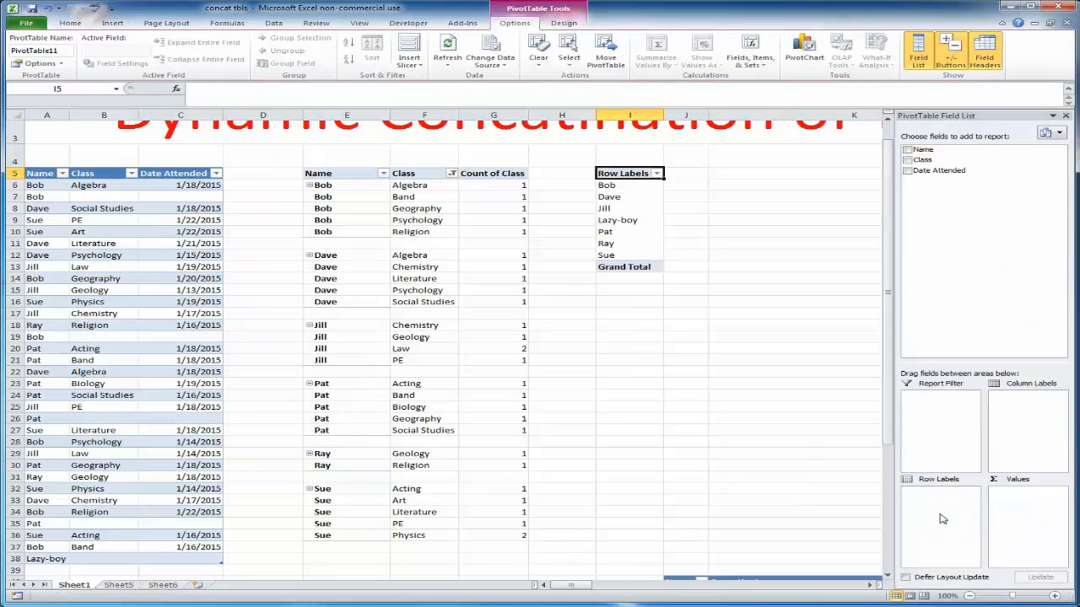
left_click(690, 314)
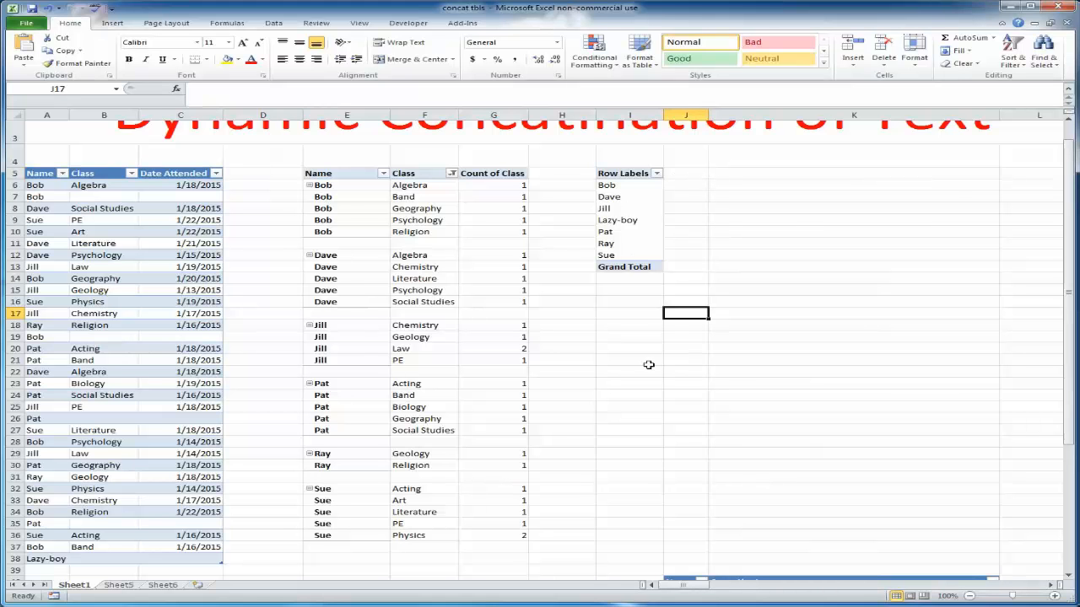
scroll(649, 365, "down", 6)
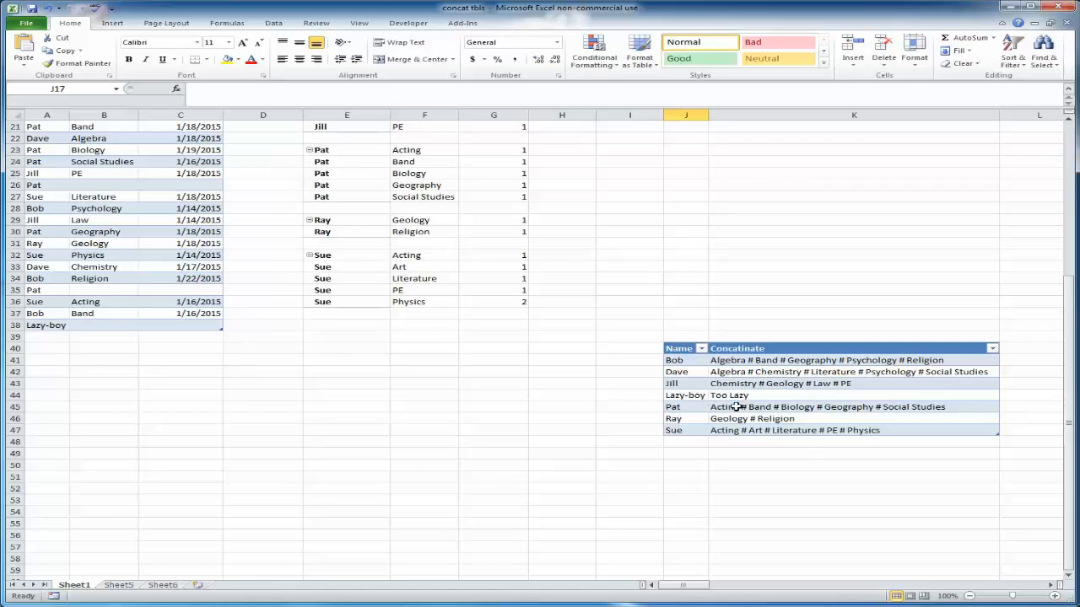
scroll(751, 392, "up", 7)
Enter =COUNTIF($E$6:$E$38,I6) in J6 to count how many class rows each name has
left_click(682, 230)
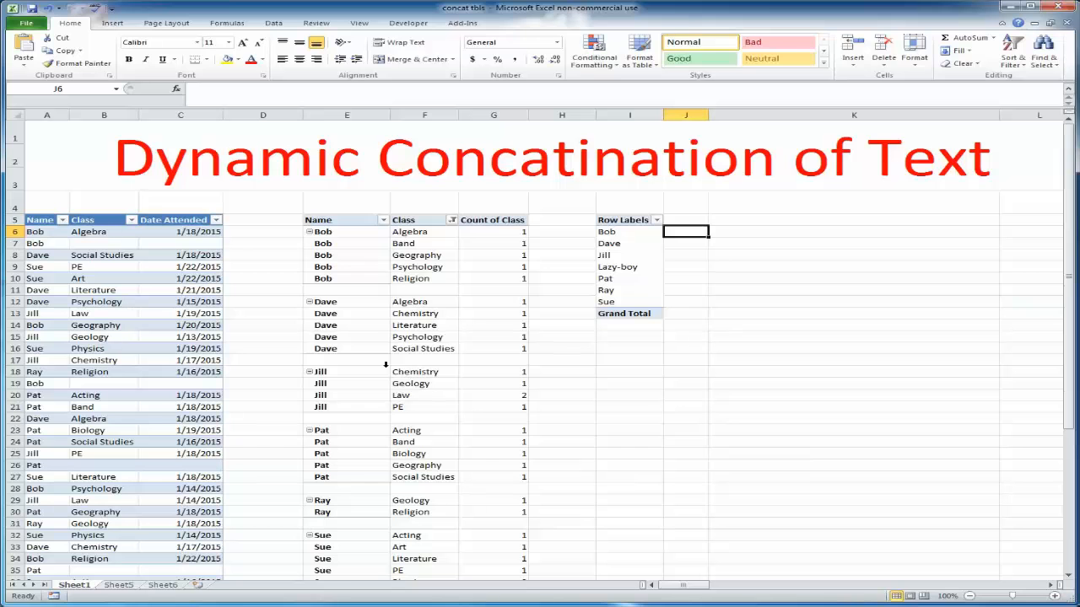
type("=coun")
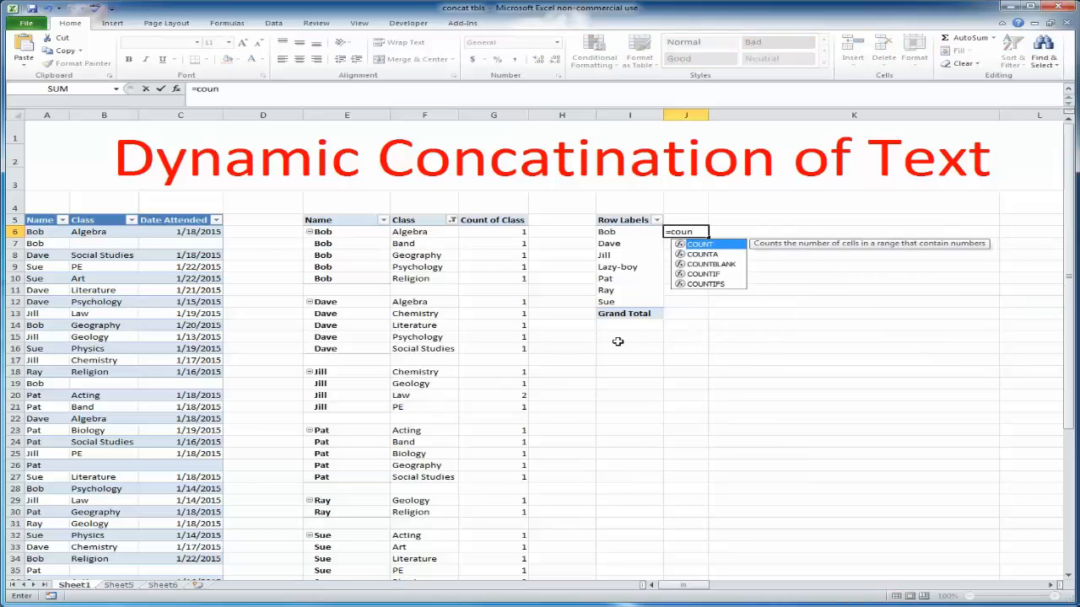
double_click(717, 274)
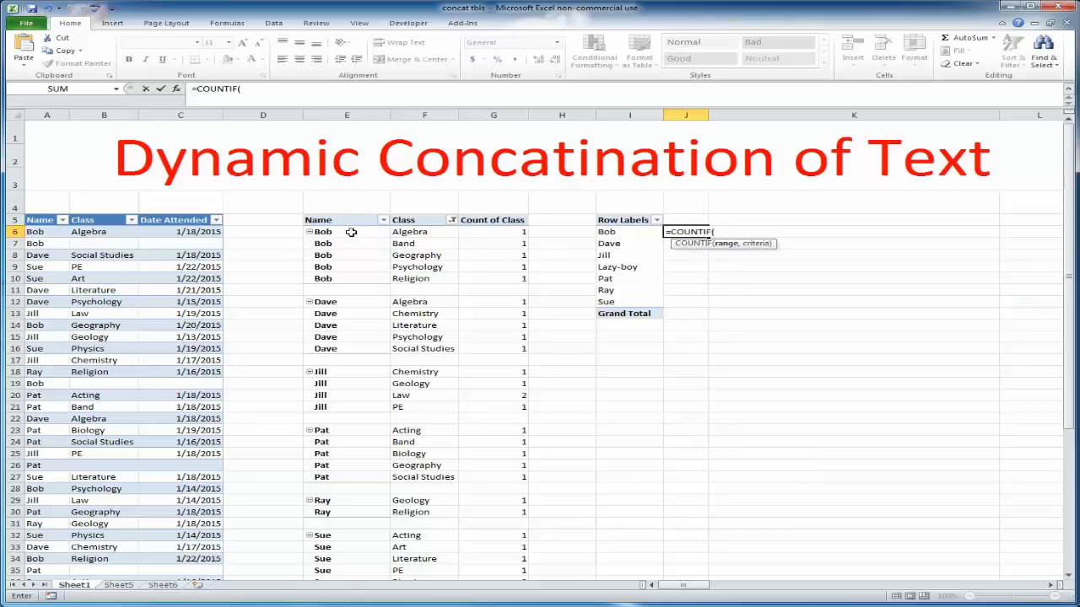
left_click_drag(351, 231, 339, 553)
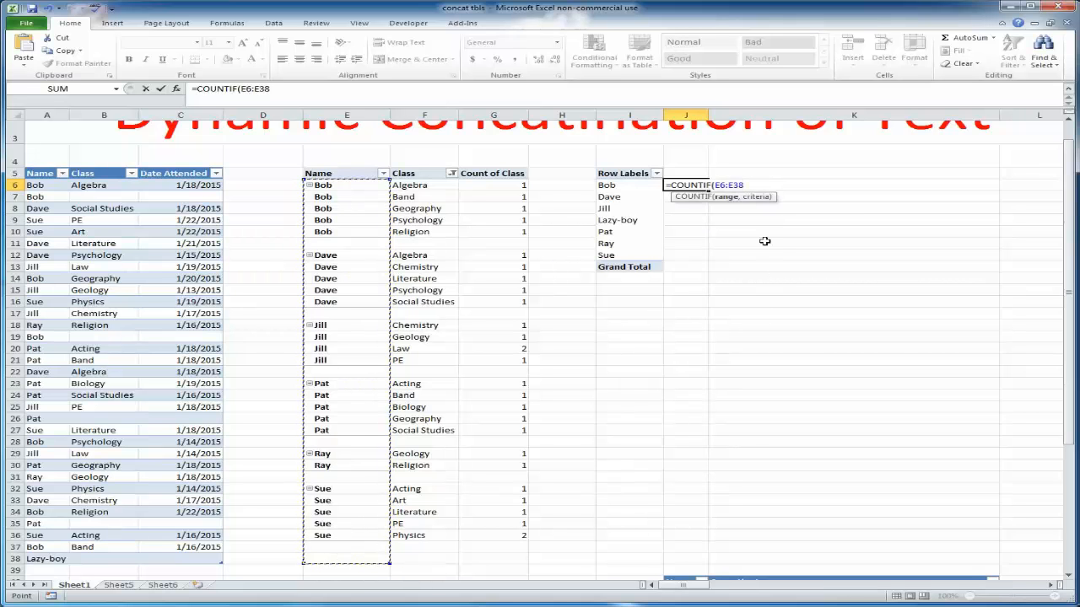
key("F4")
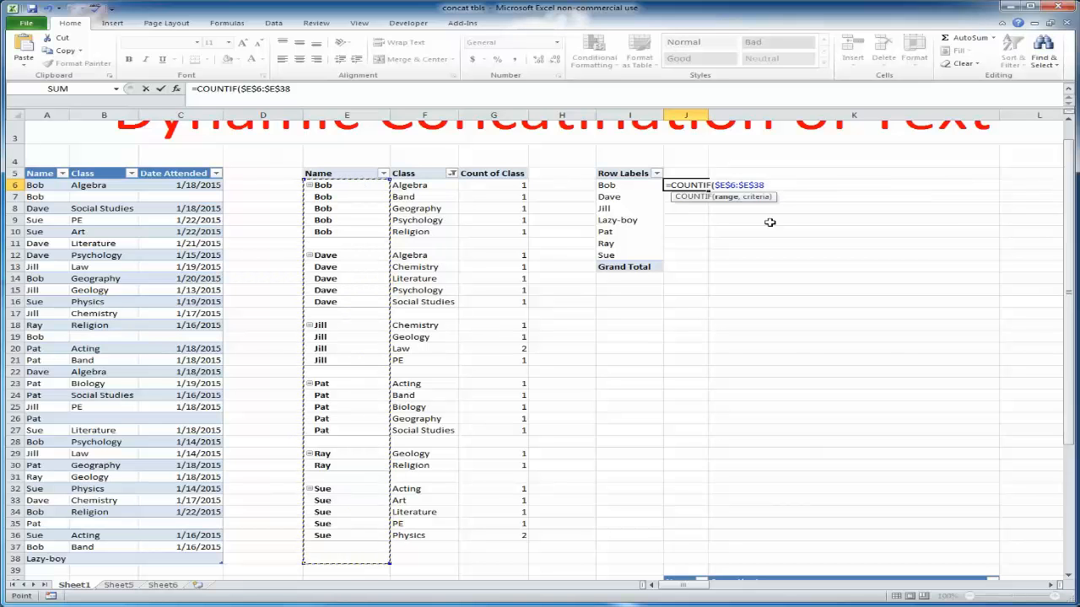
type(",")
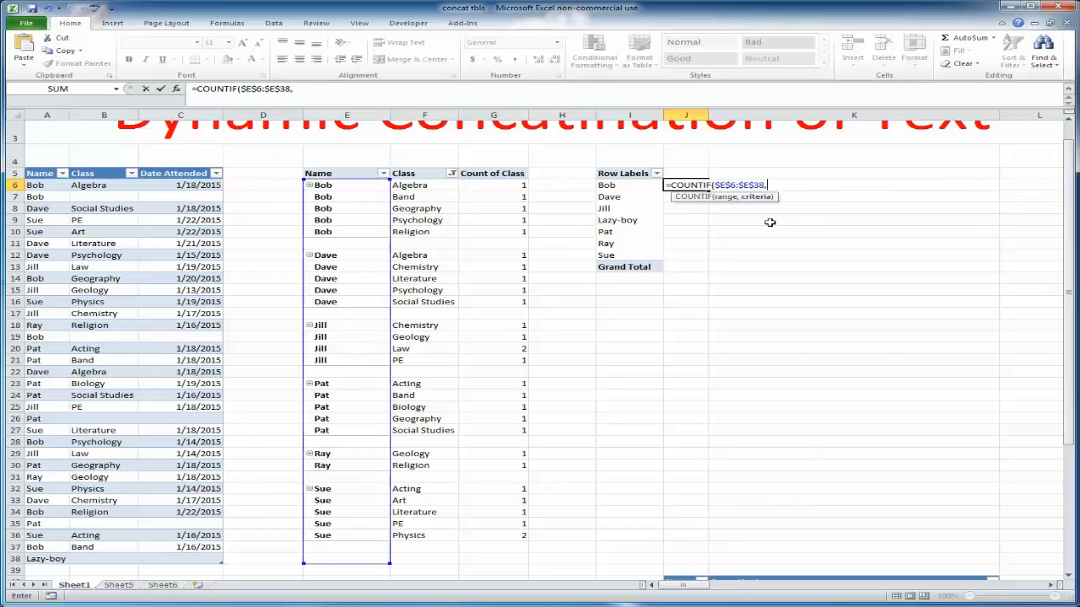
left_click(634, 185)
type(")")
key("Return")
Fill the COUNTIF formula down to J12 for all names
left_click(693, 185)
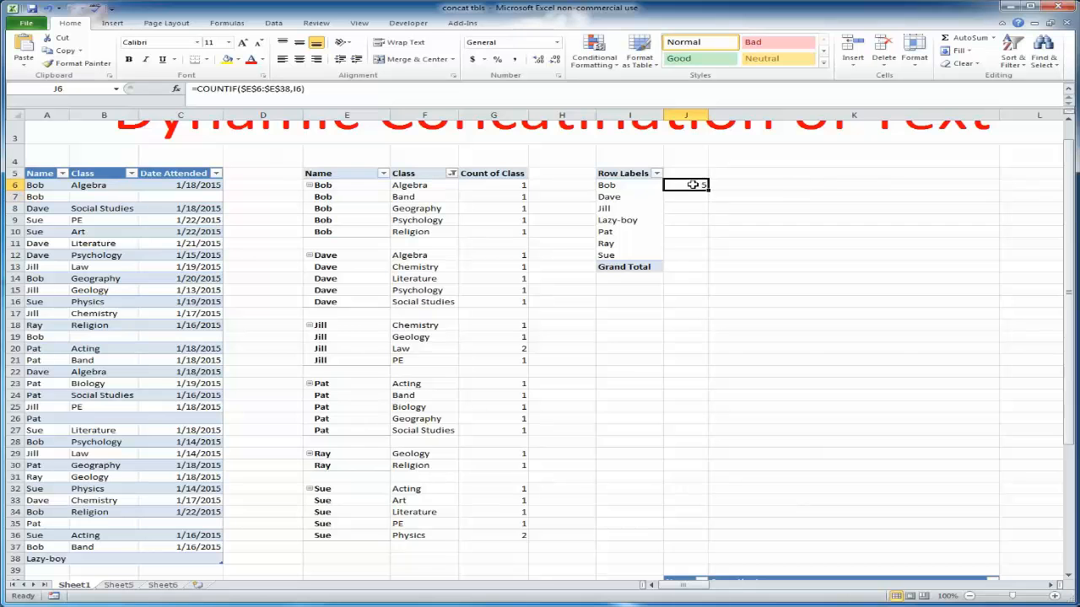
left_click_drag(708, 190, 707, 255)
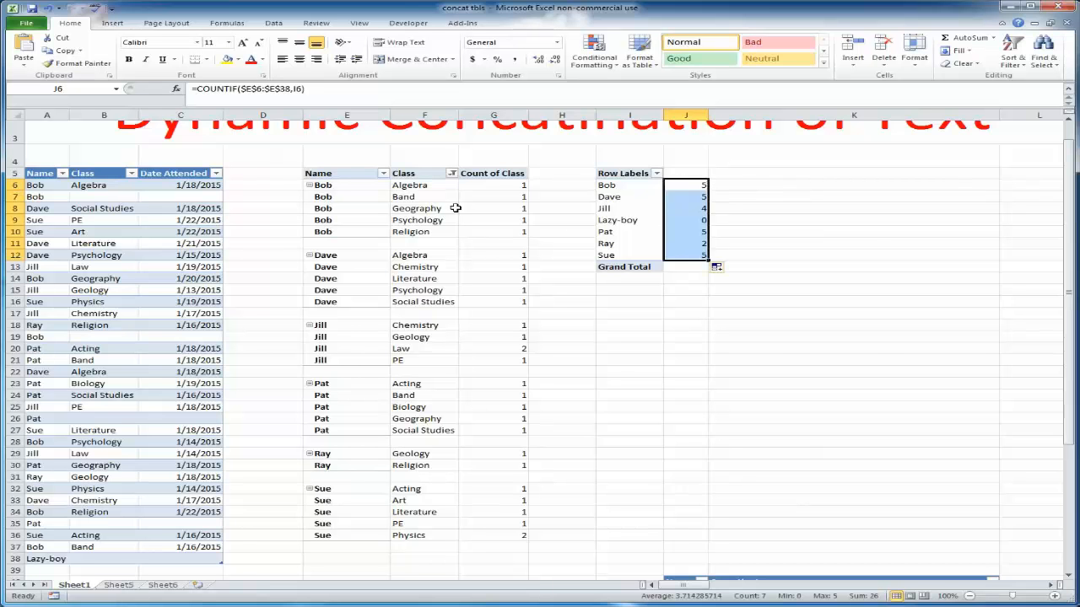
Examine Bob's listed classes and Jill's class counts in the first PivotTable against the COUNTIF results
left_click_drag(419, 185, 419, 232)
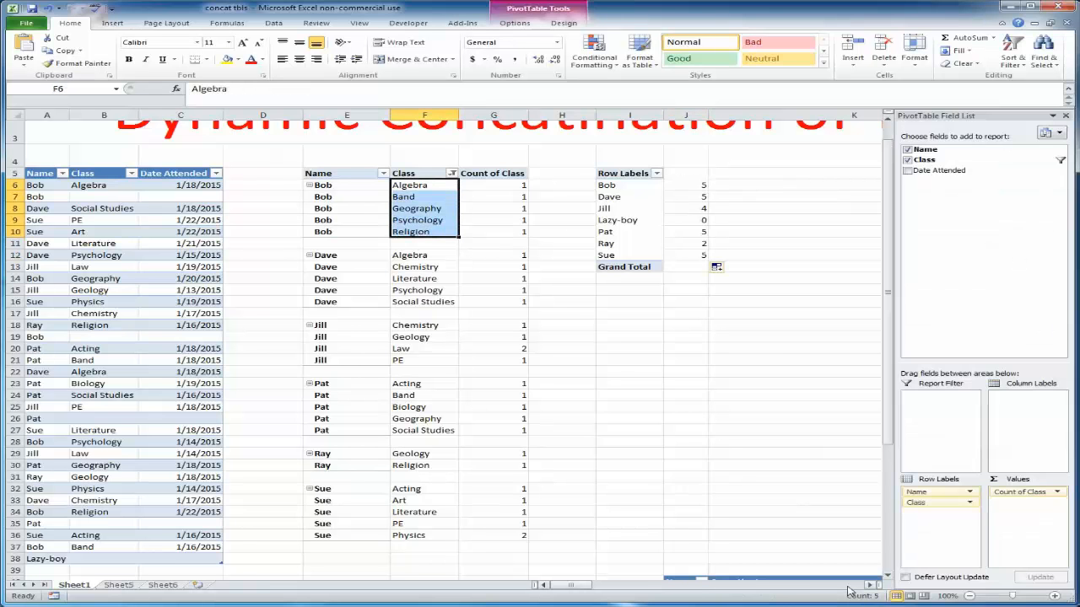
left_click(772, 197)
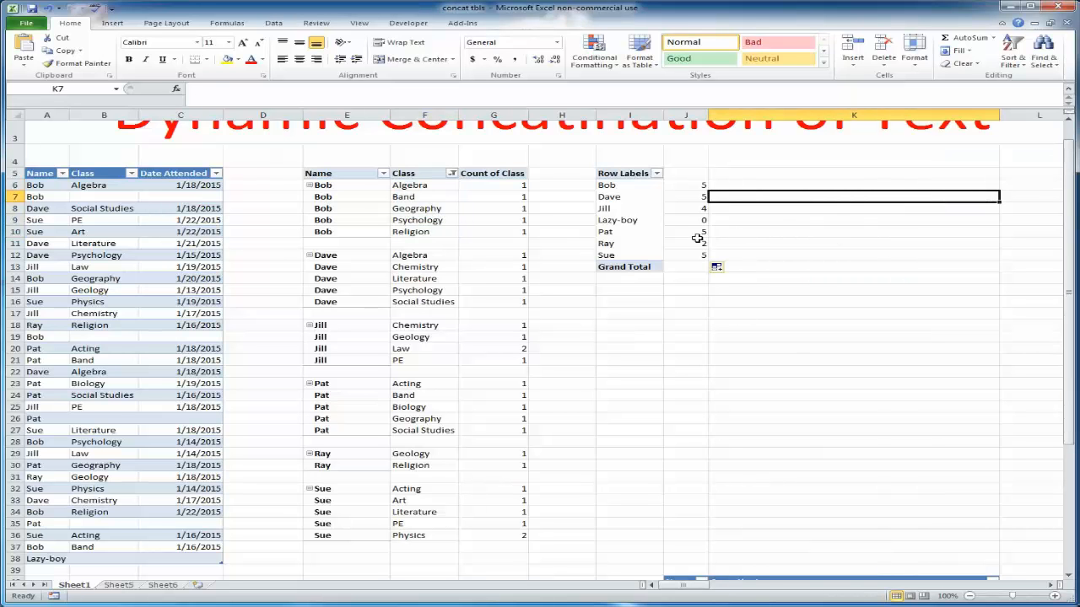
left_click(751, 245)
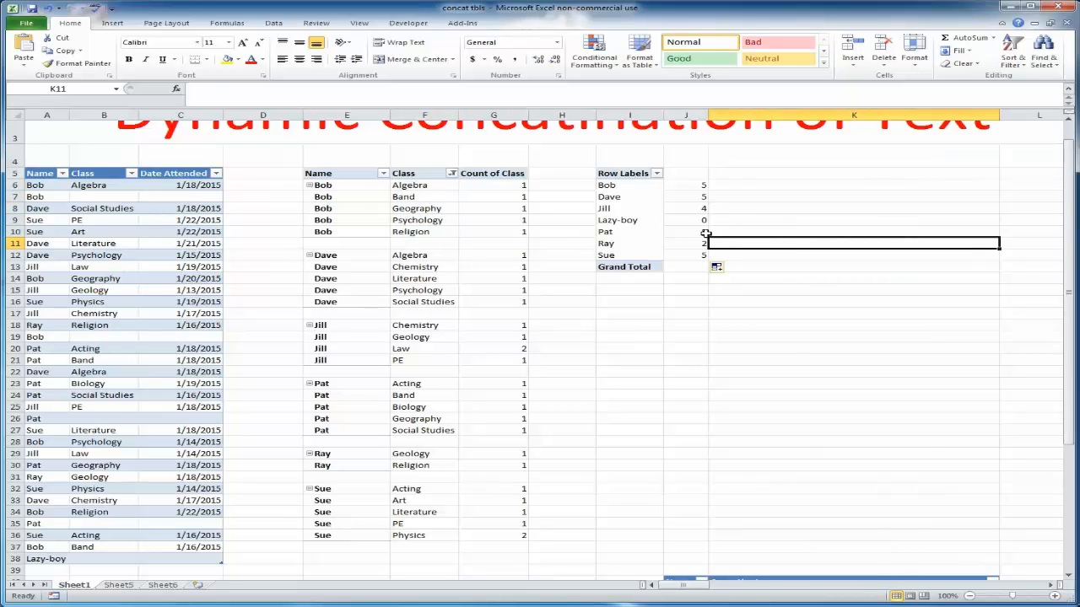
left_click(752, 212)
left_click(683, 197)
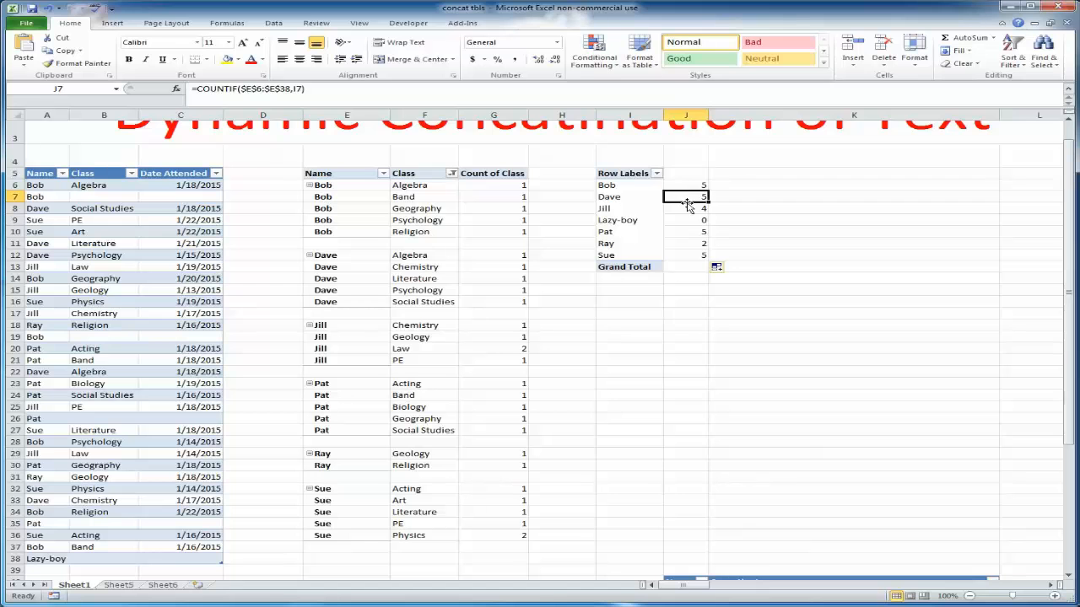
left_click(687, 209)
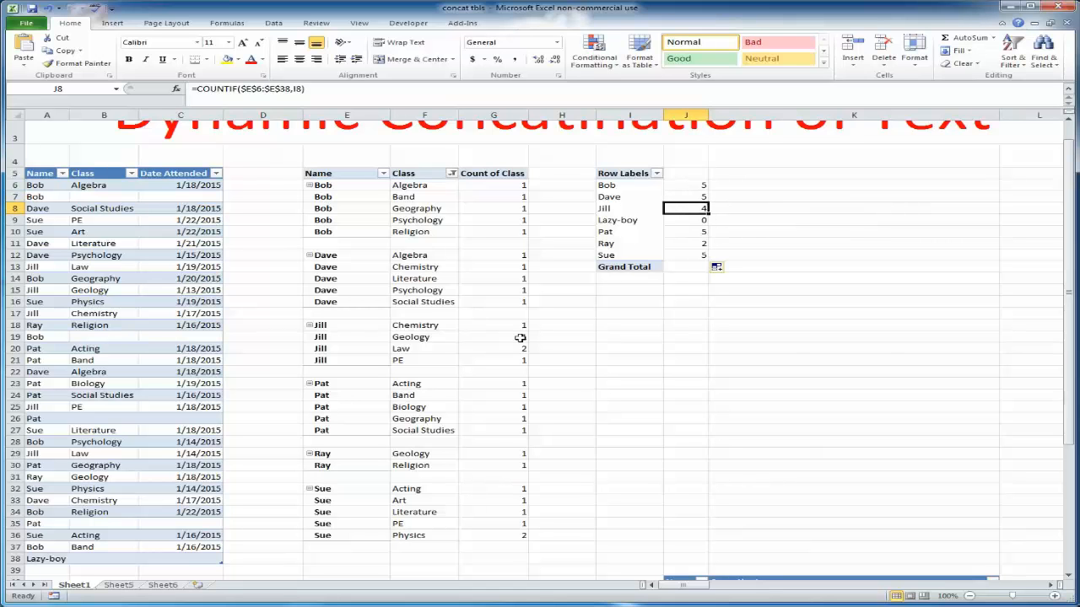
left_click_drag(519, 325, 512, 363)
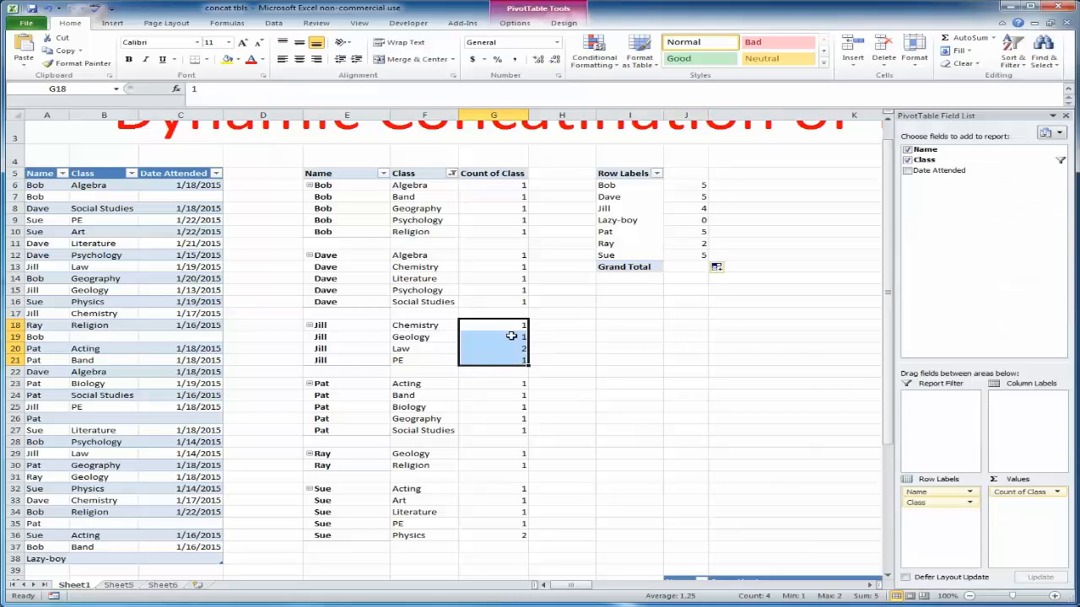
left_click(704, 392)
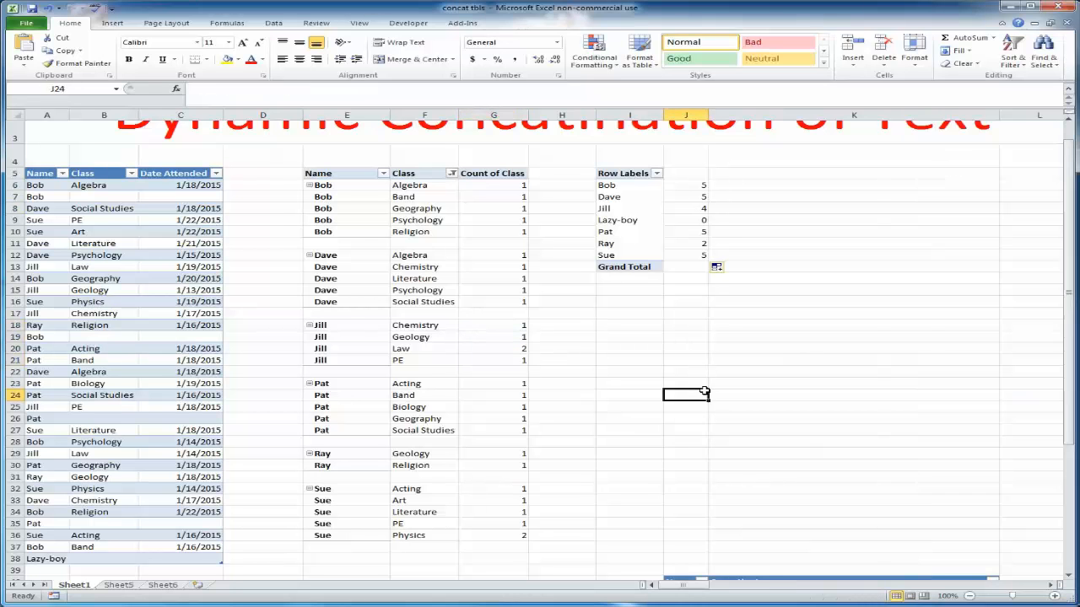
left_click(760, 254)
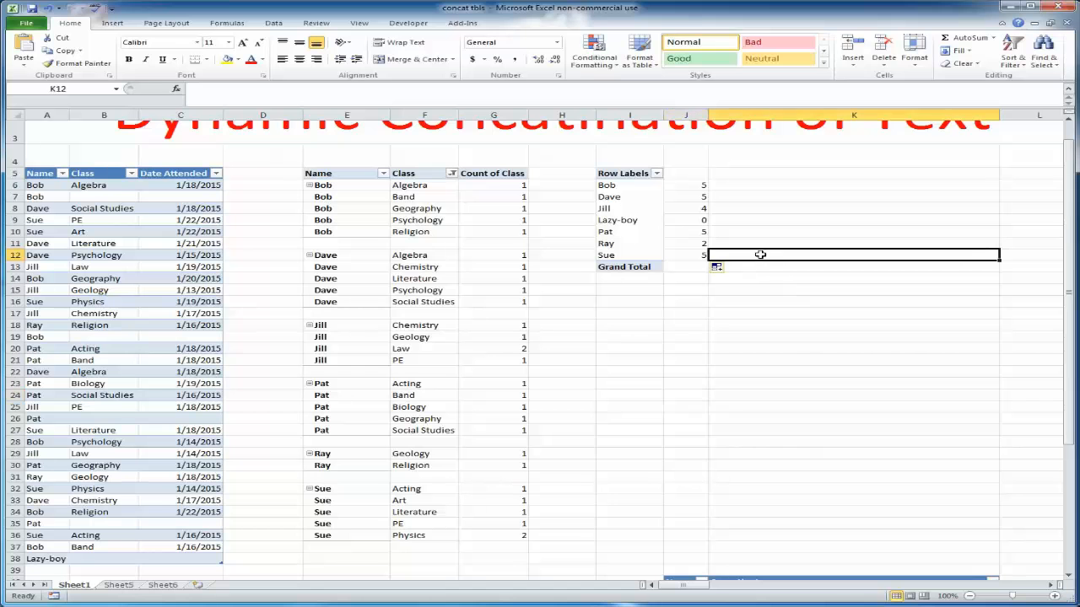
Label the helper columns with the headers countif in J5 and concatinate in K5
left_click(681, 173)
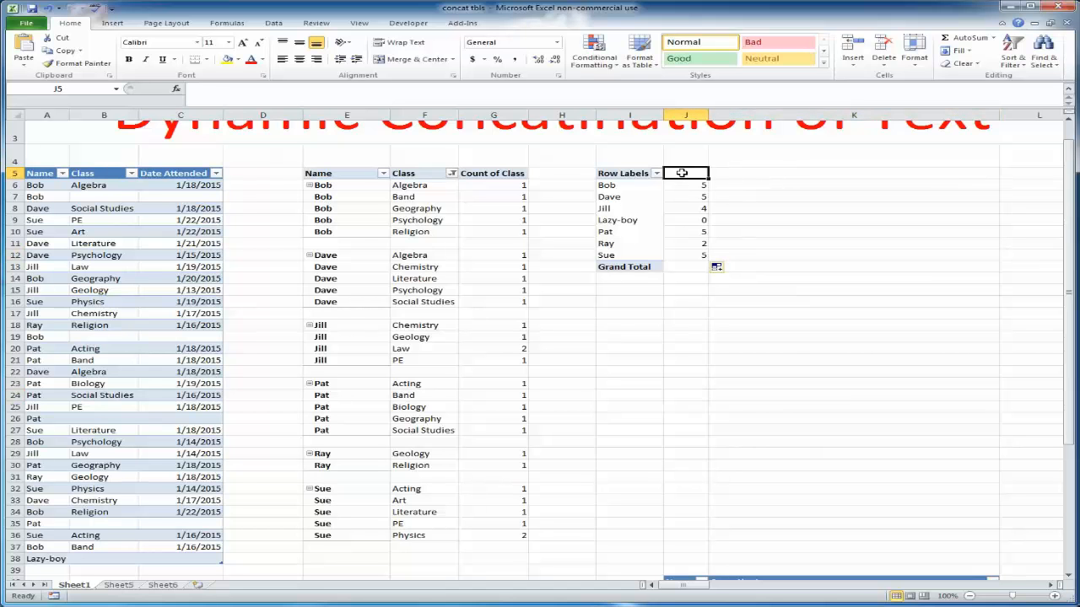
type("counti")
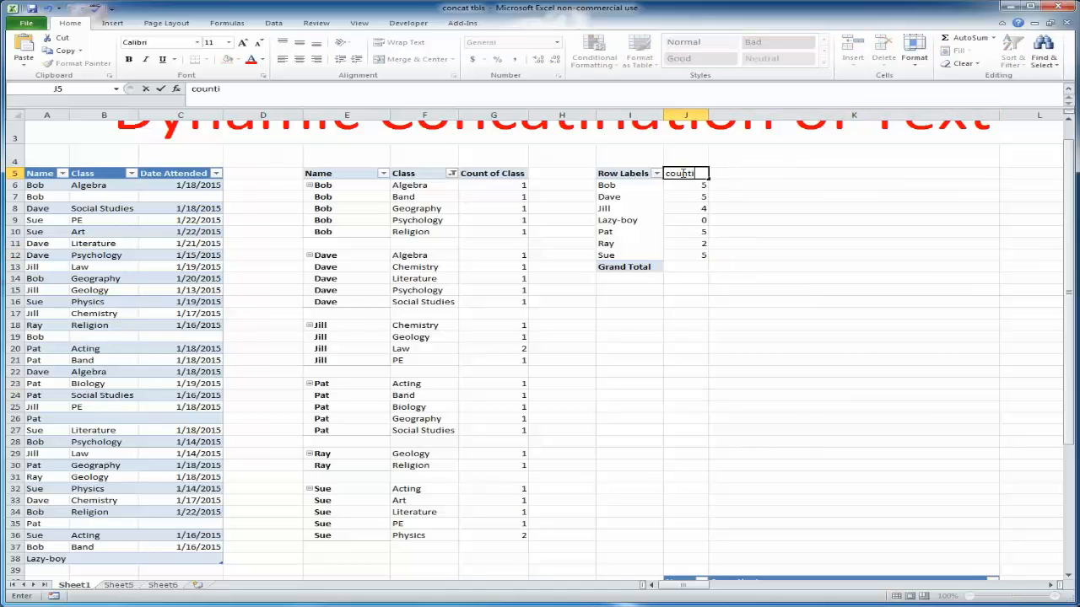
type("f")
left_click(785, 348)
left_click(776, 179)
left_click(776, 173)
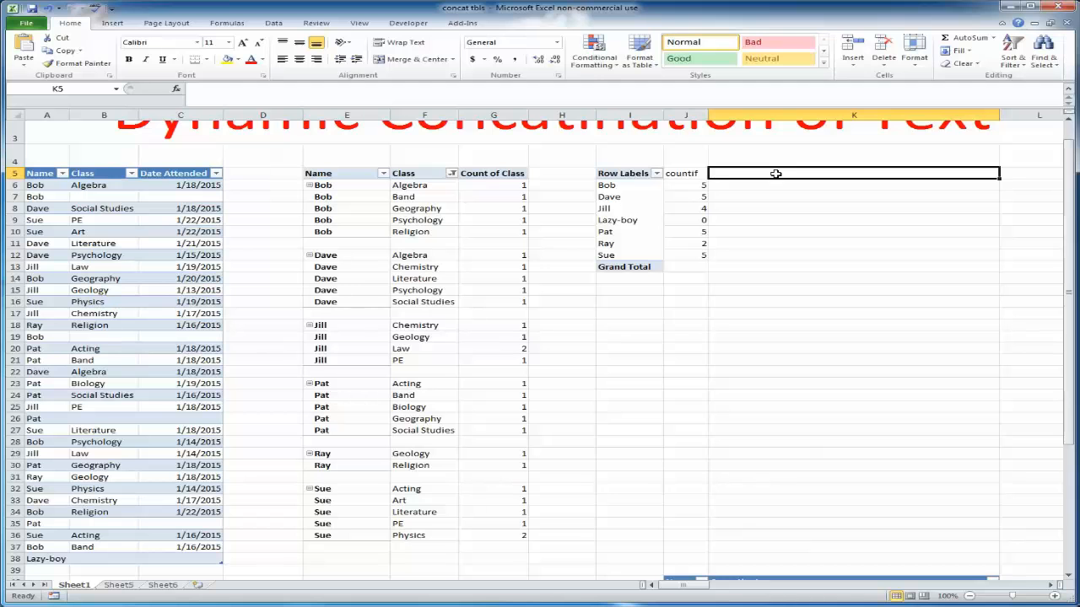
type("concat")
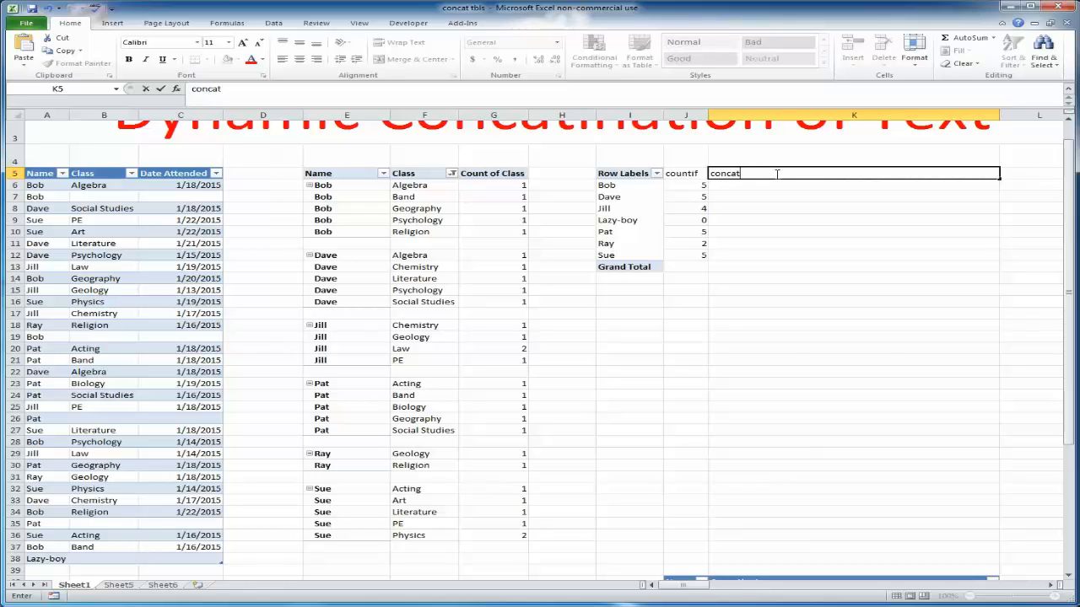
type("inate")
key("Return")
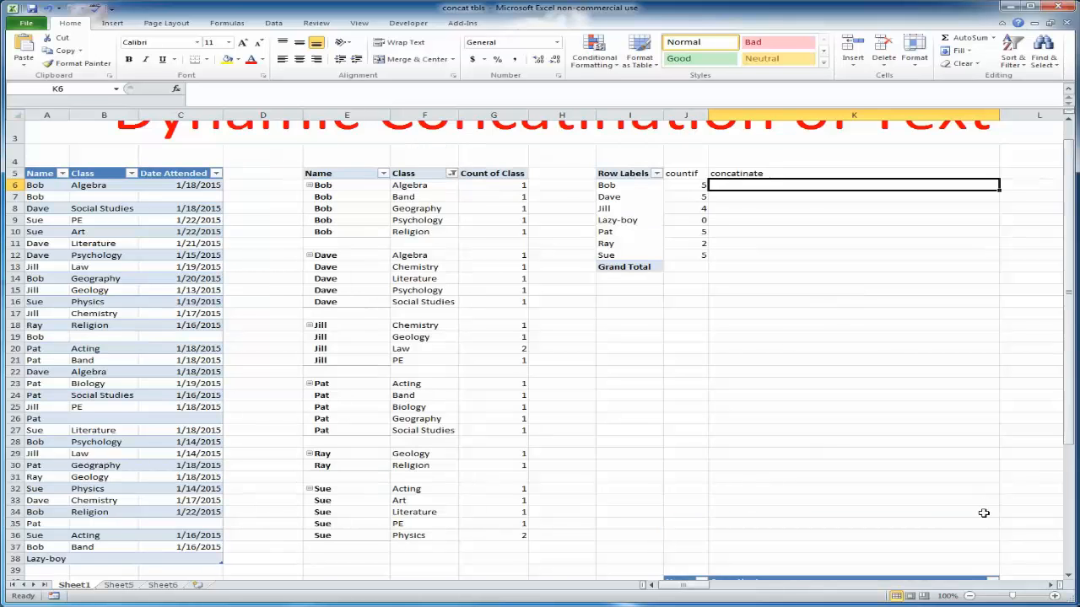
Move the reference picture of the finished concatenation formula into view beneath the PivotTables
scroll(983, 511, "up", 1)
scroll(1054, 586, "right", 7)
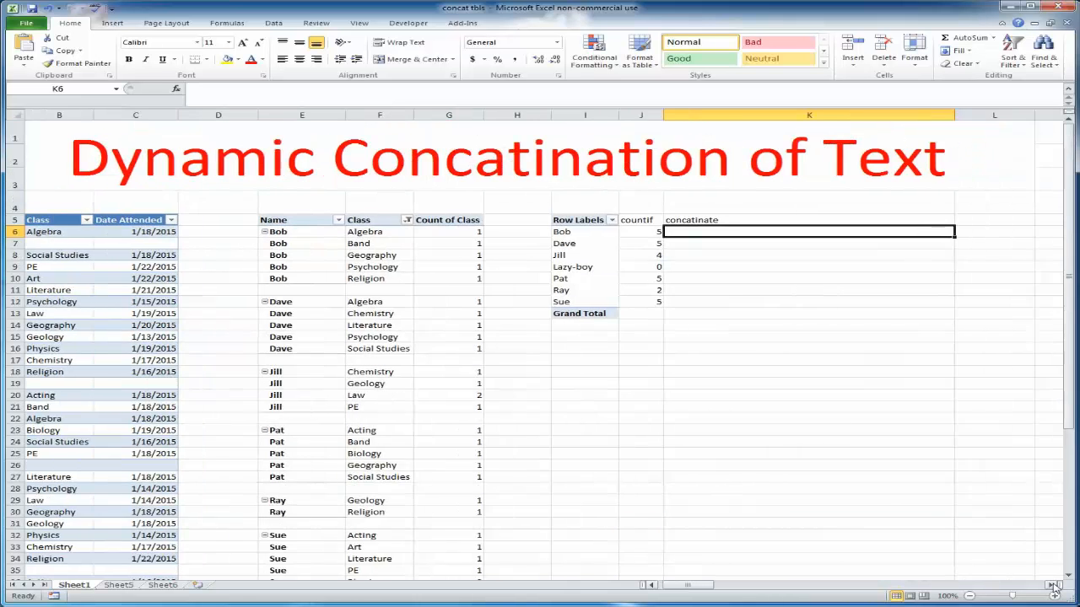
scroll(1054, 585, "right", 1)
left_click_drag(1046, 468, 189, 405)
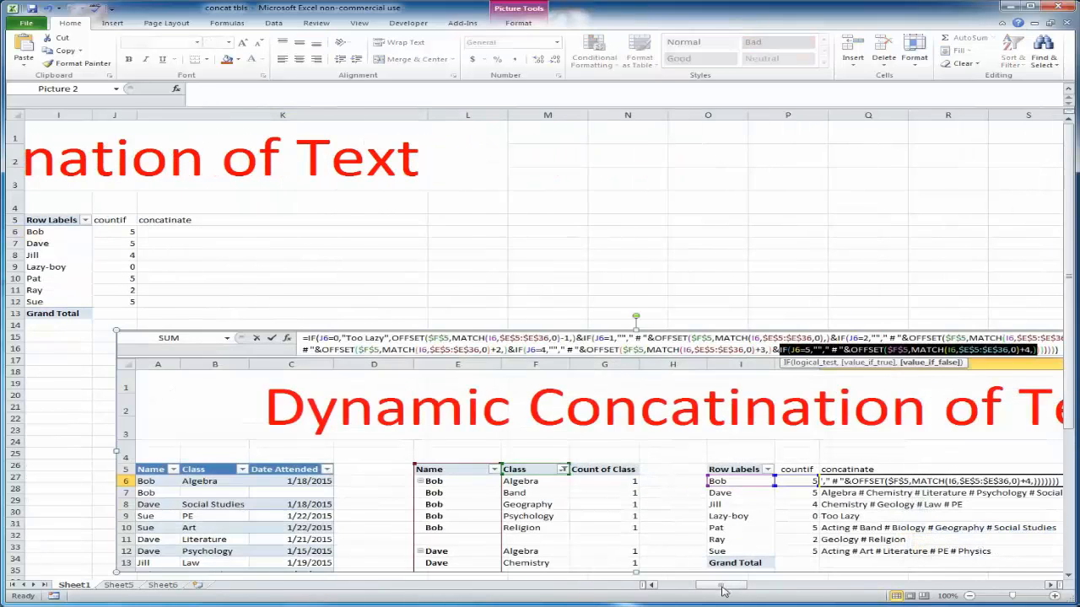
left_click_drag(722, 586, 666, 588)
left_click_drag(766, 443, 277, 439)
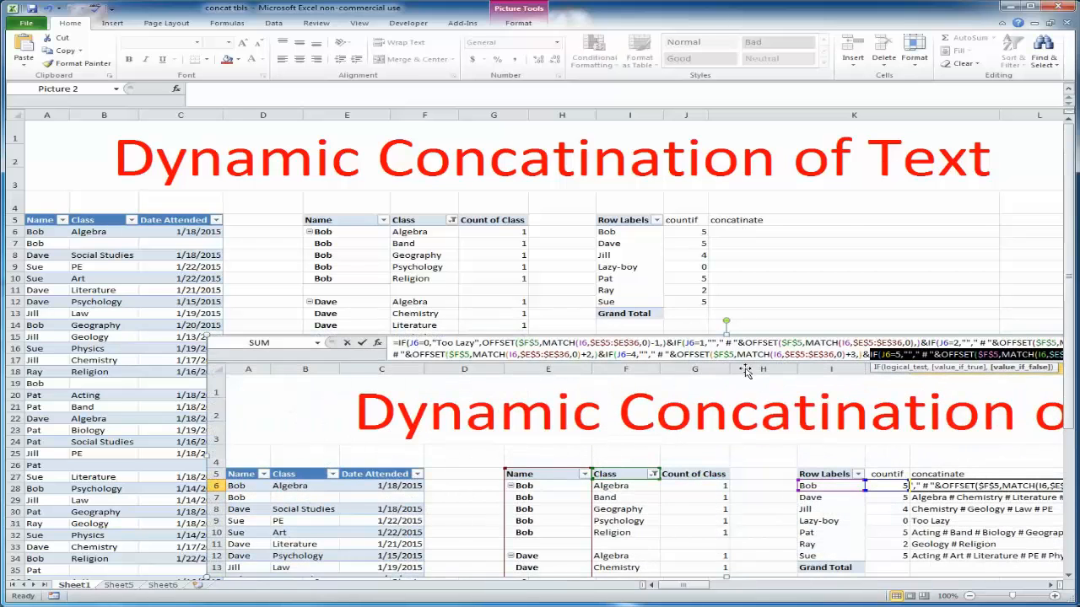
Enter =MAX(J6:J12) in J4 to find the largest class count per name
left_click(688, 209)
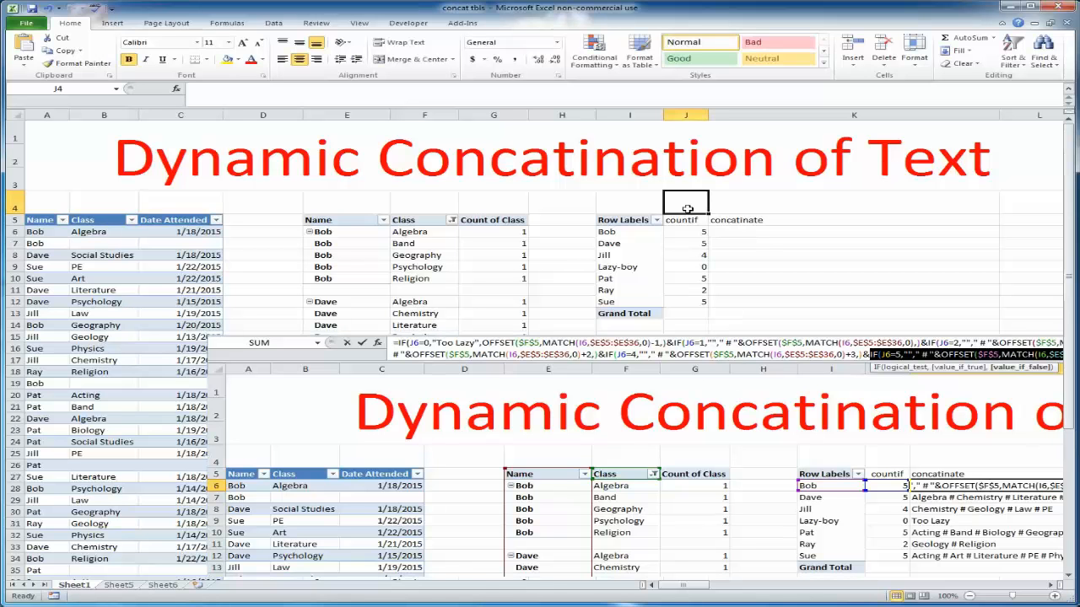
type("=")
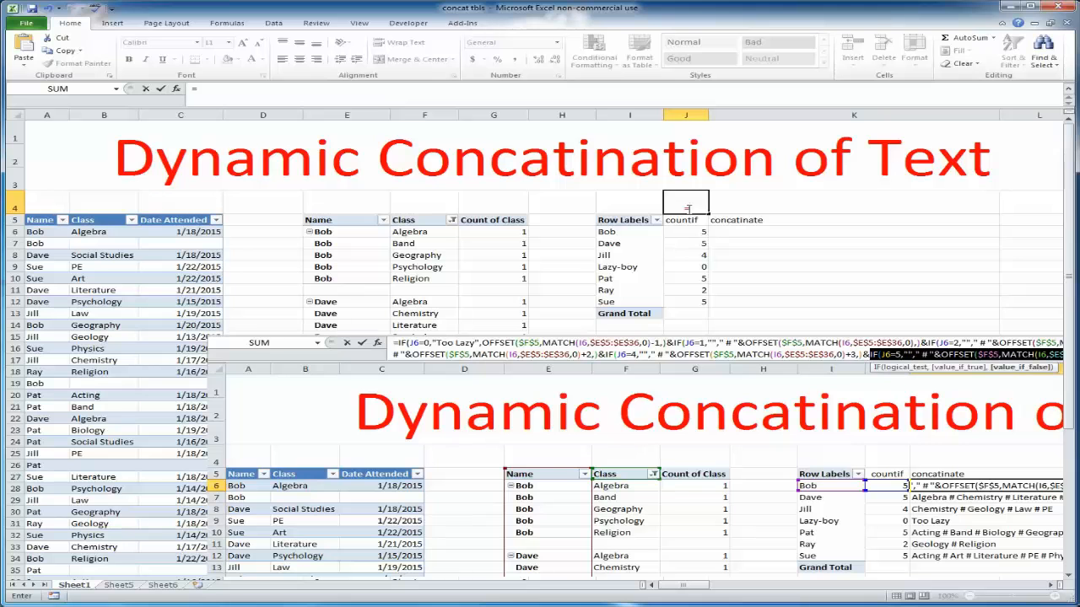
type("max")
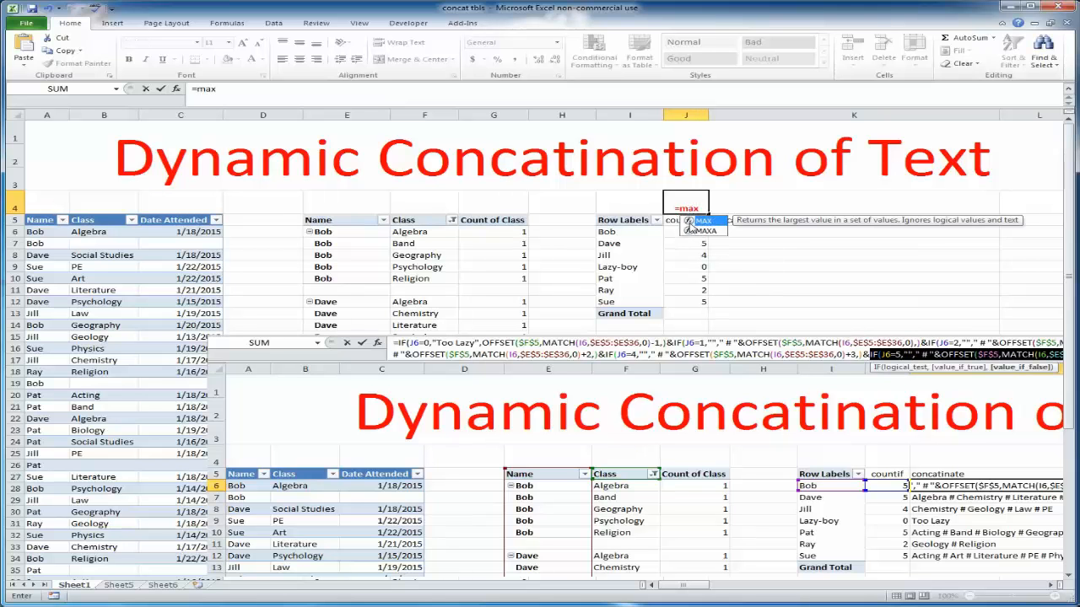
double_click(689, 221)
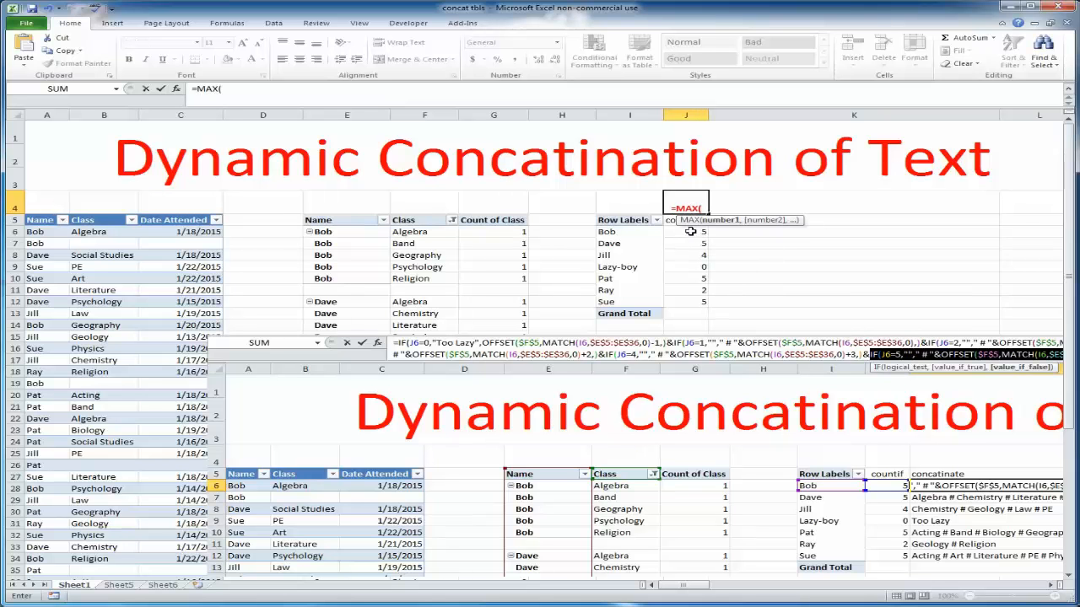
left_click_drag(690, 231, 690, 302)
type(")")
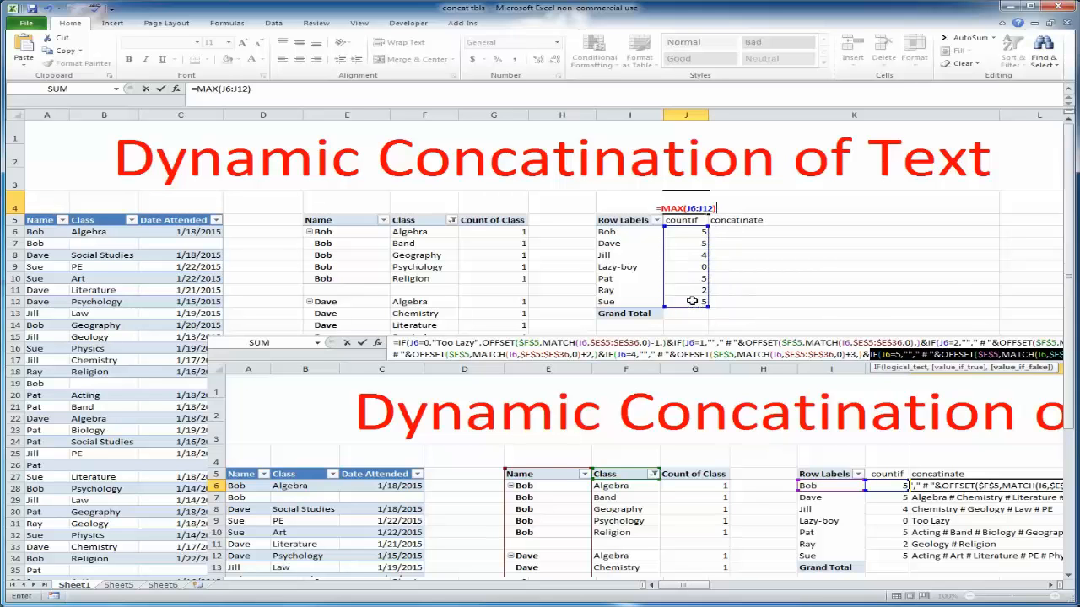
key("Return")
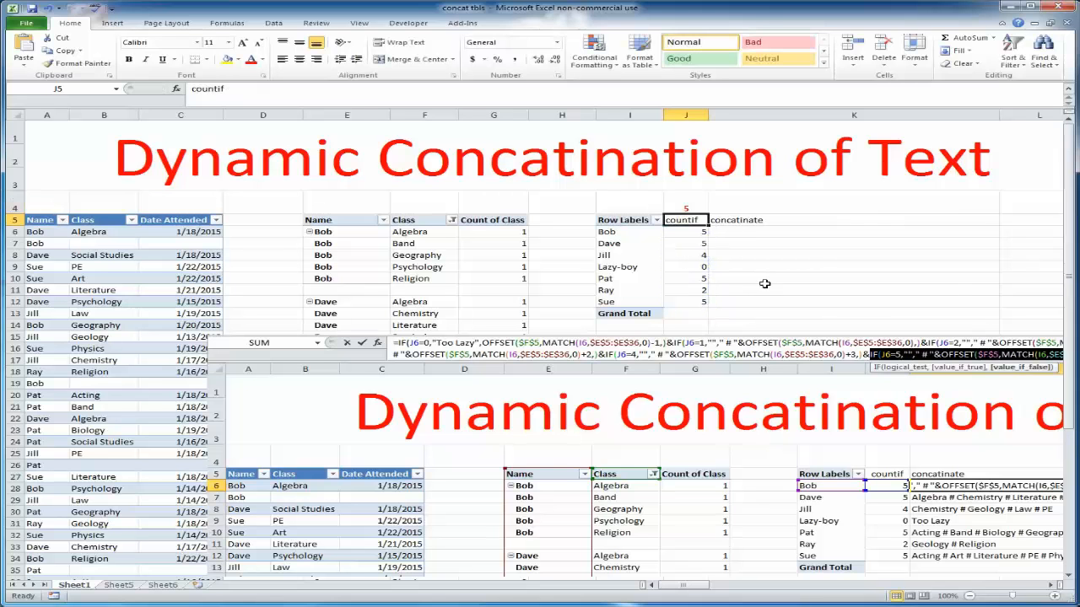
In K6, start the formula =IF(J6=0,"Too Lazy!",OFFSET( to return each name's classes
left_click(756, 231)
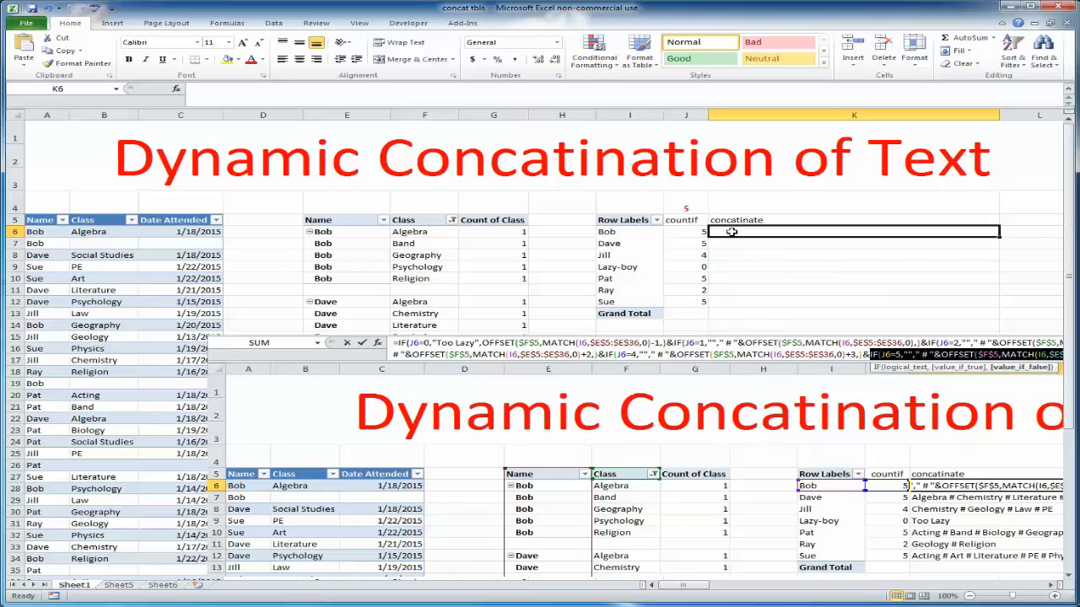
type("=if(")
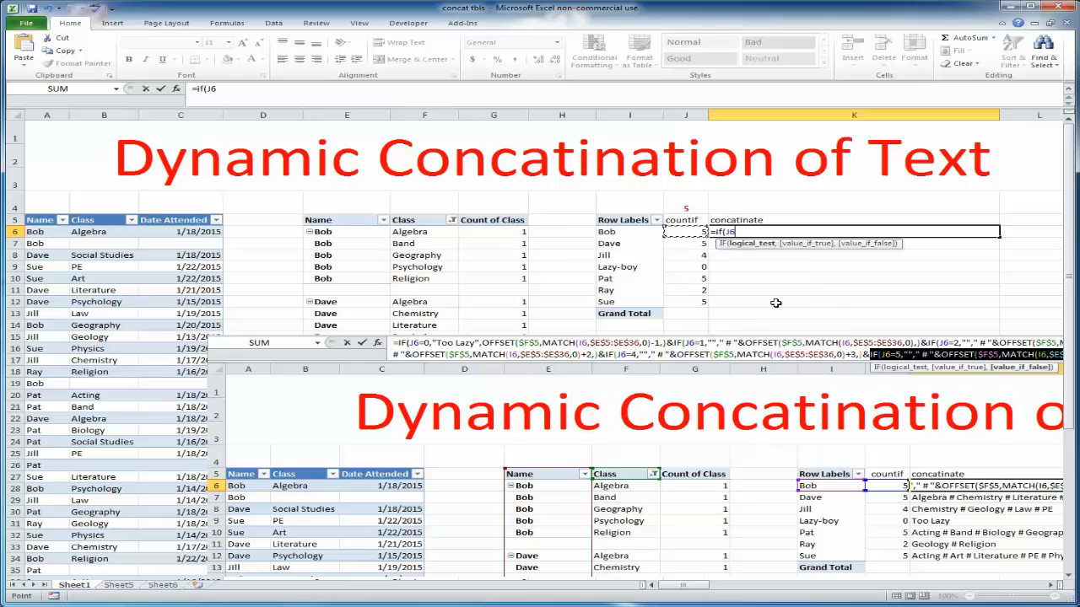
left_click(685, 235)
type("=0,")
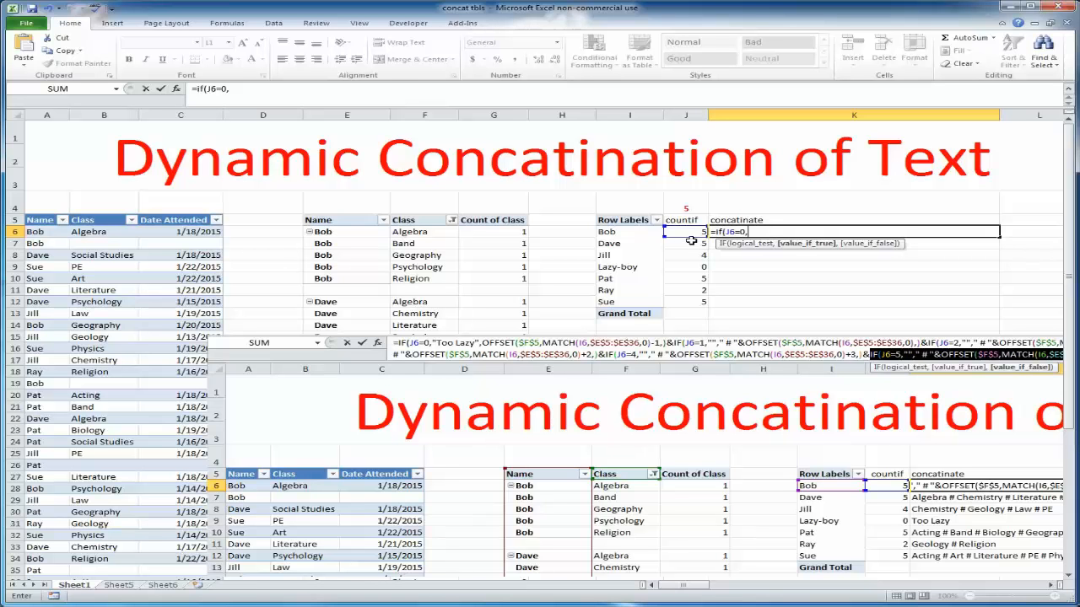
type("\"Too Lazy!")
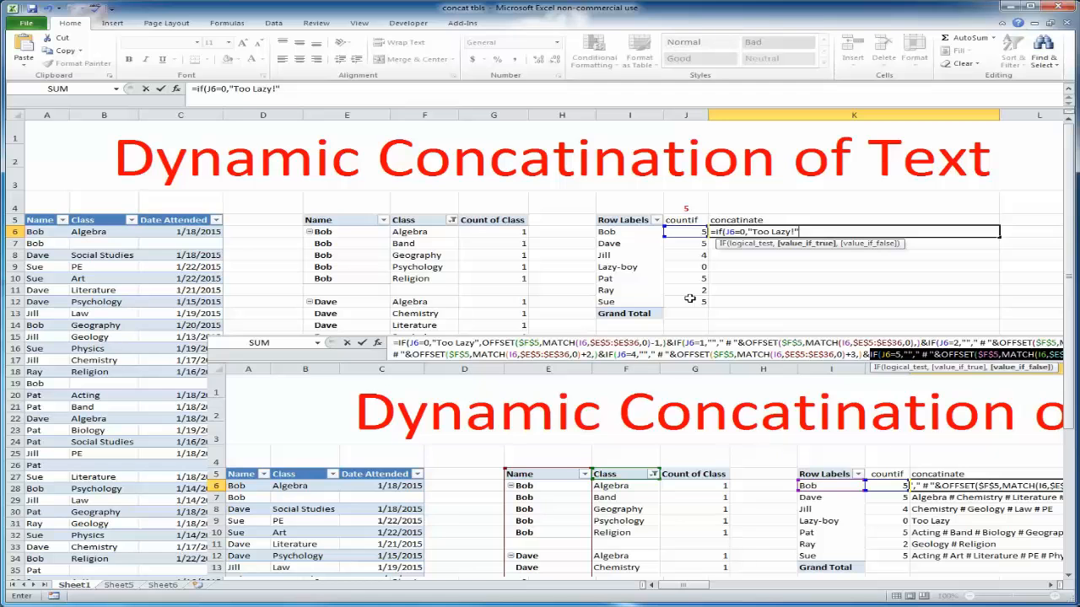
type(",")
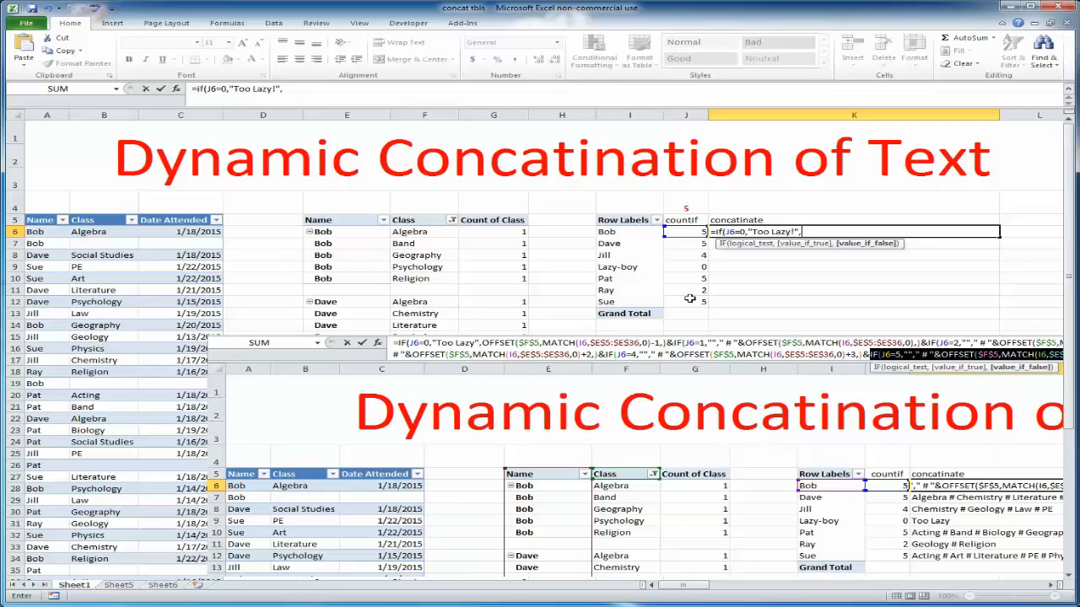
type("of")
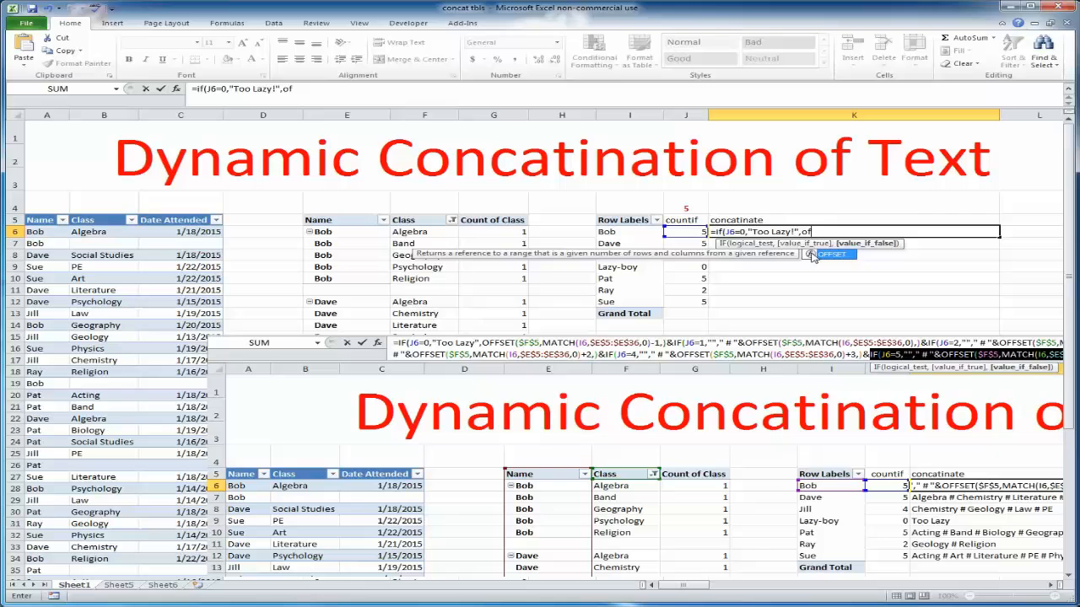
double_click(812, 255)
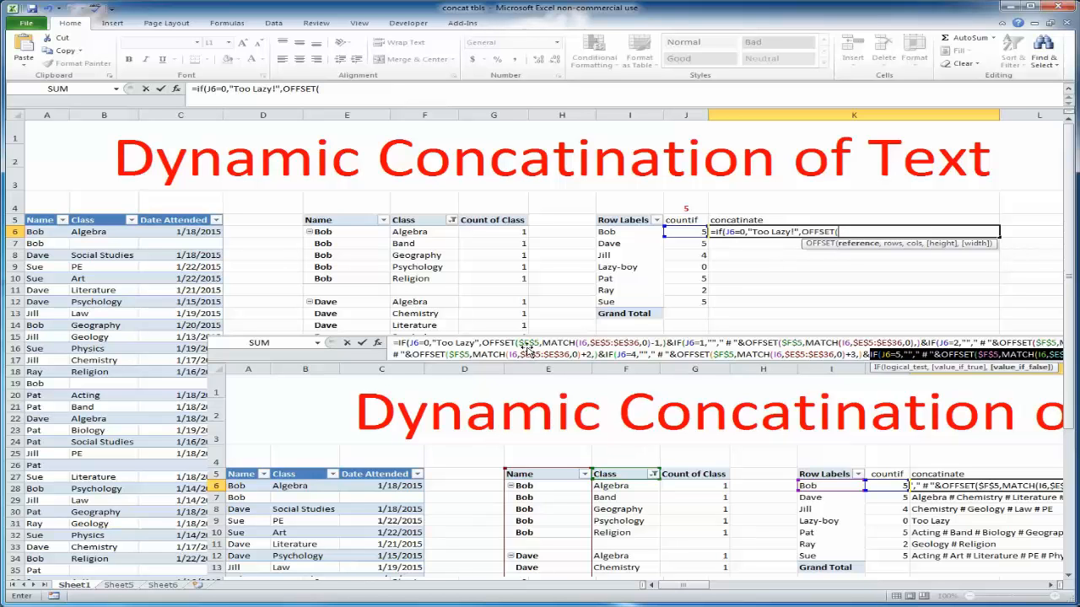
Set OFFSET's reference to $F$5 and begin a MATCH function for its rows argument
left_click(424, 220)
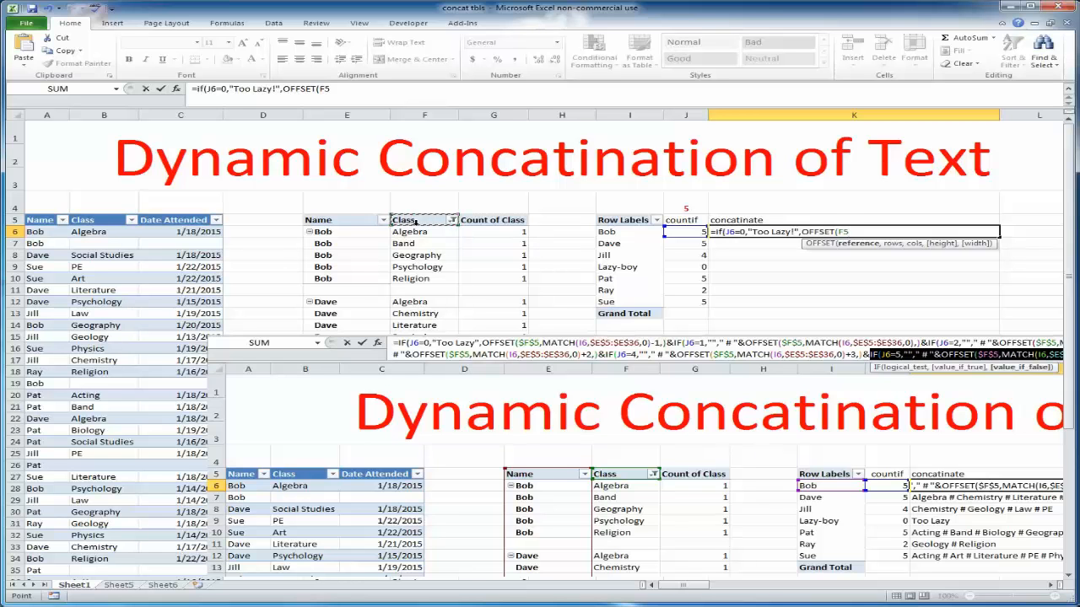
key("F4")
type(",")
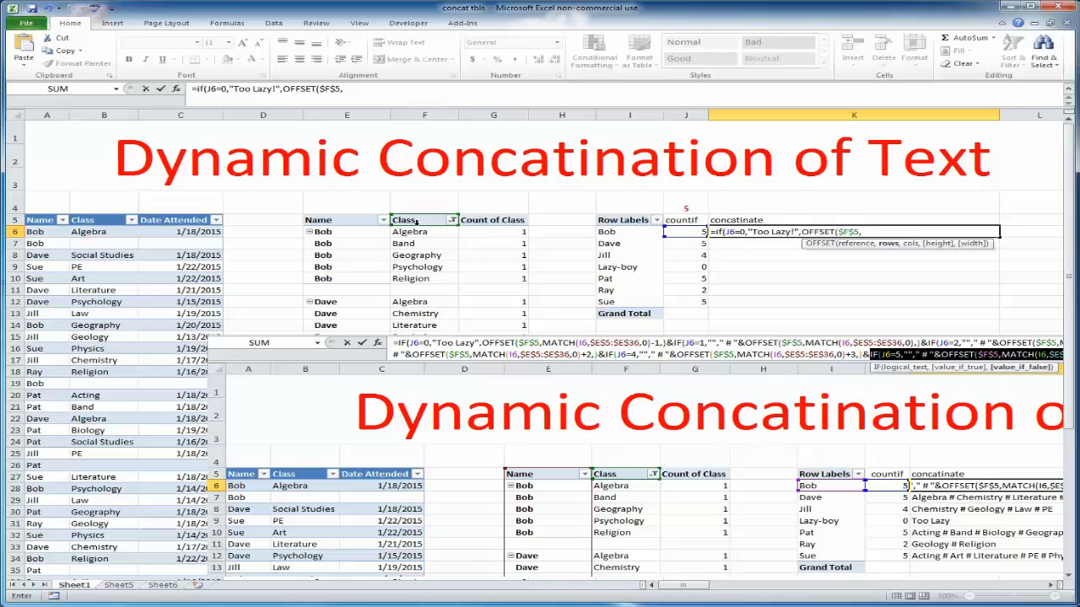
type("mact")
key("Return")
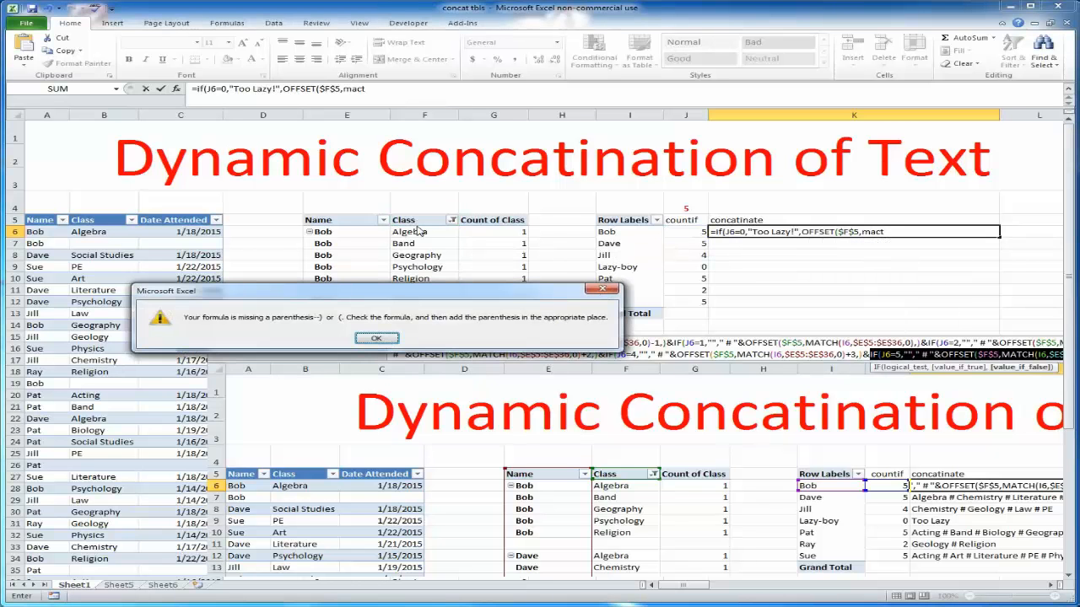
left_click(376, 339)
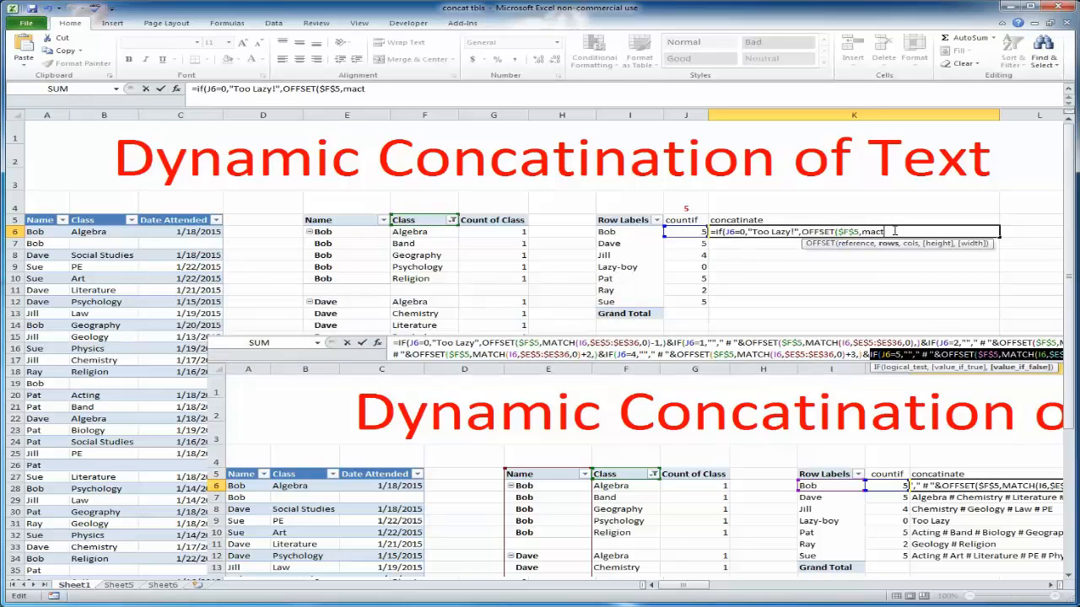
key("BackSpace")
key("BackSpace")
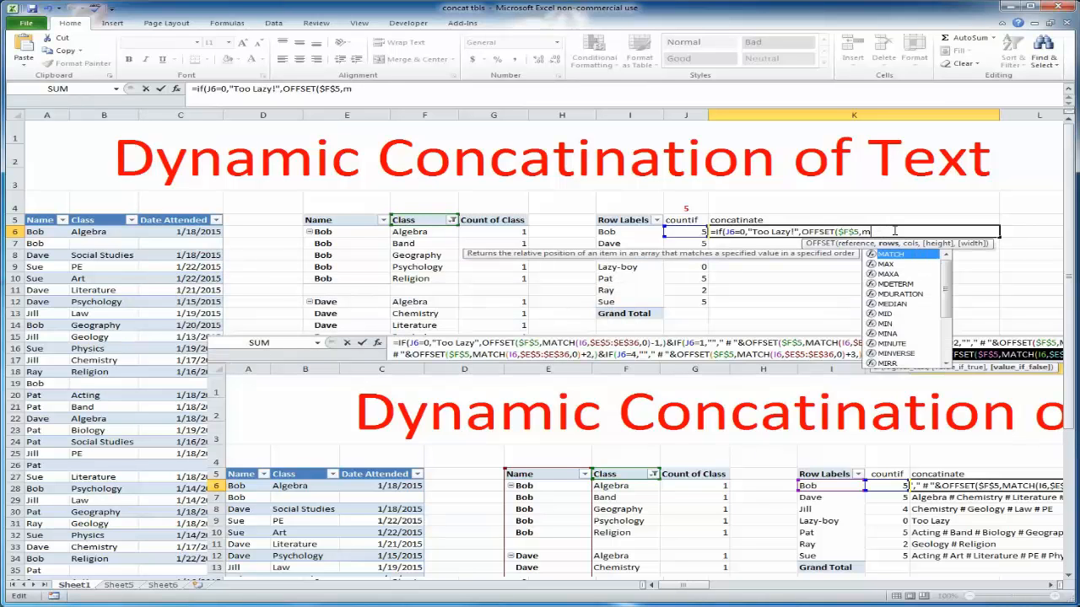
type("atch")
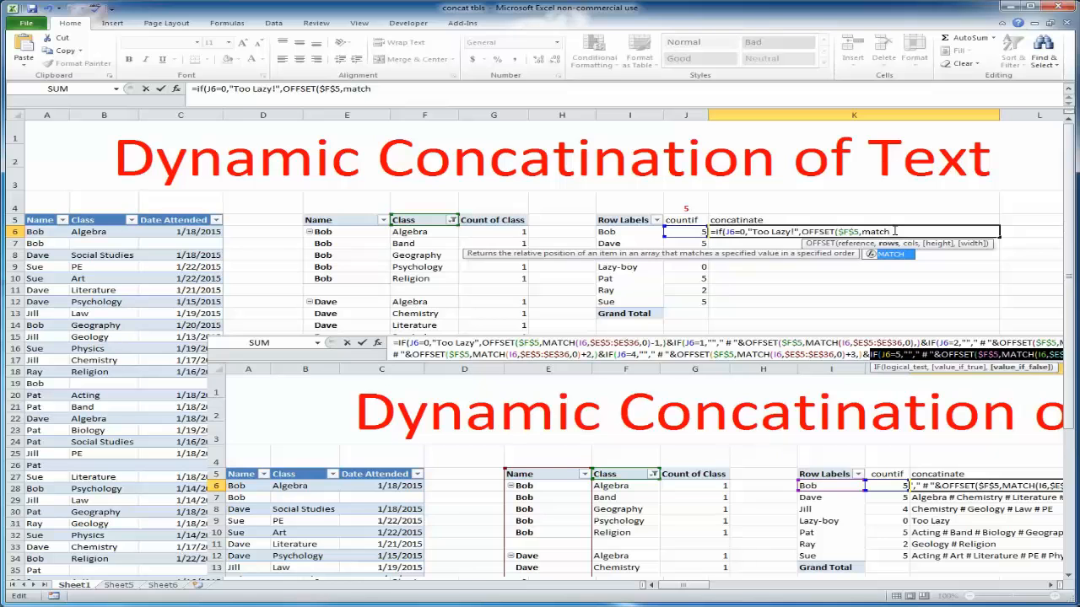
type("(")
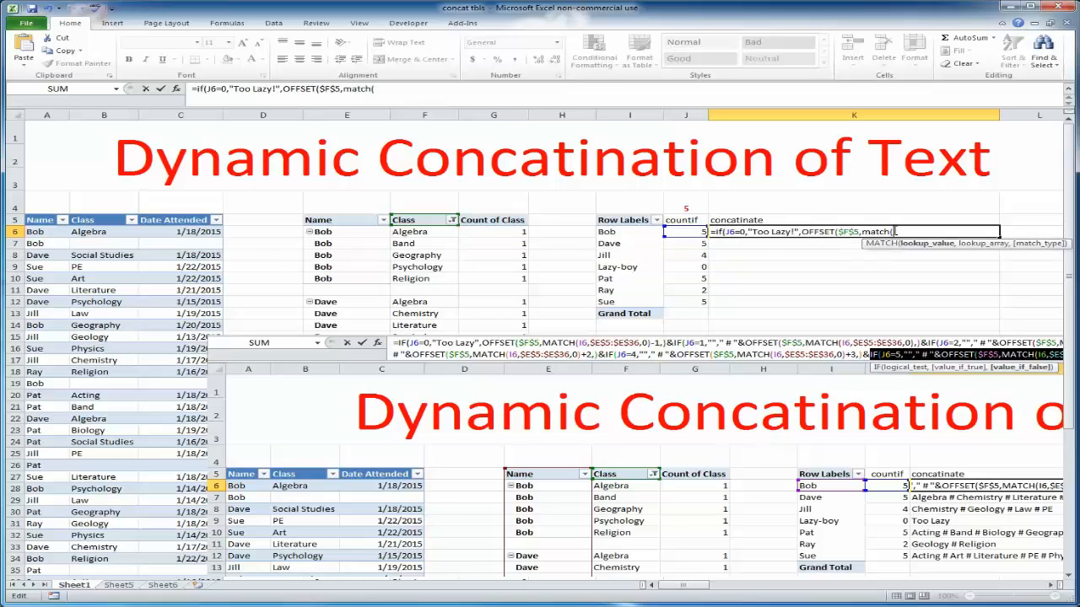
Complete MATCH(I6,$E$6:$E$59,0) to find the name's position in the PivotTable's Name column
left_click(649, 232)
type(",")
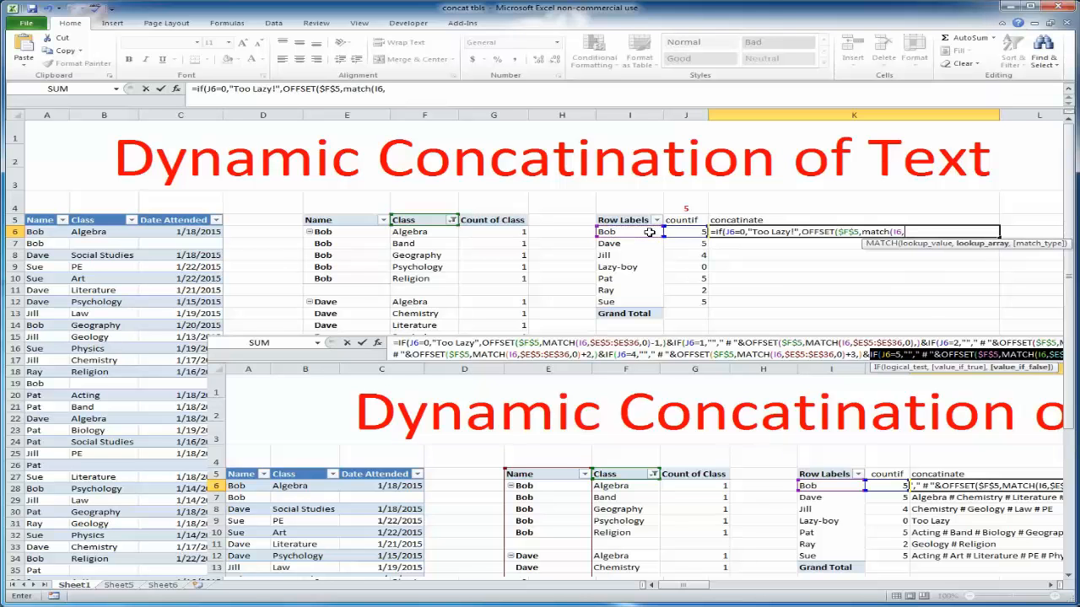
left_click_drag(359, 232, 361, 572)
scroll(472, 511, "up", 7)
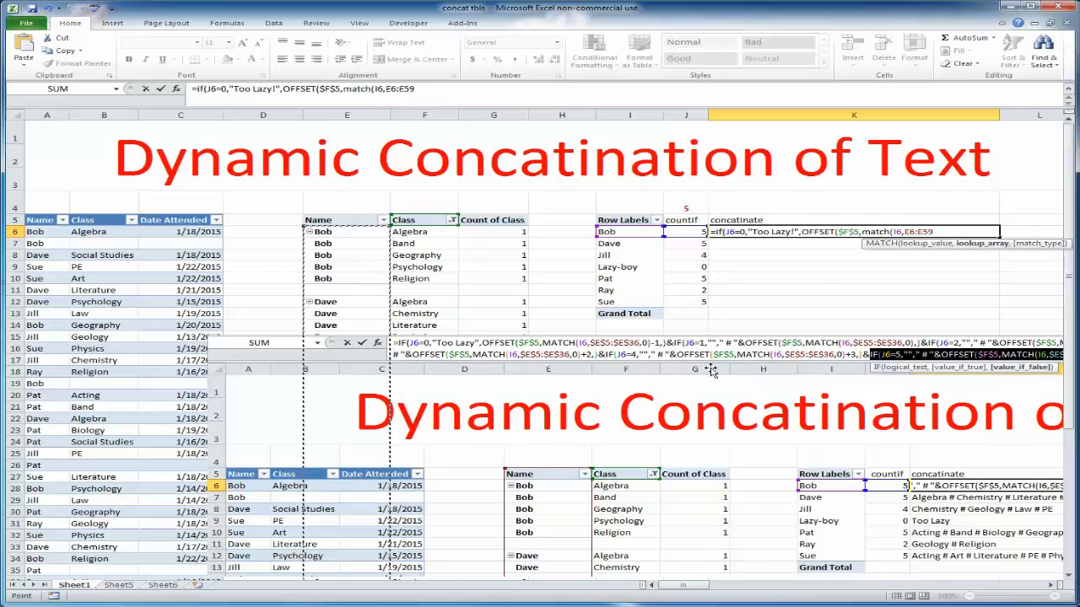
key("F4")
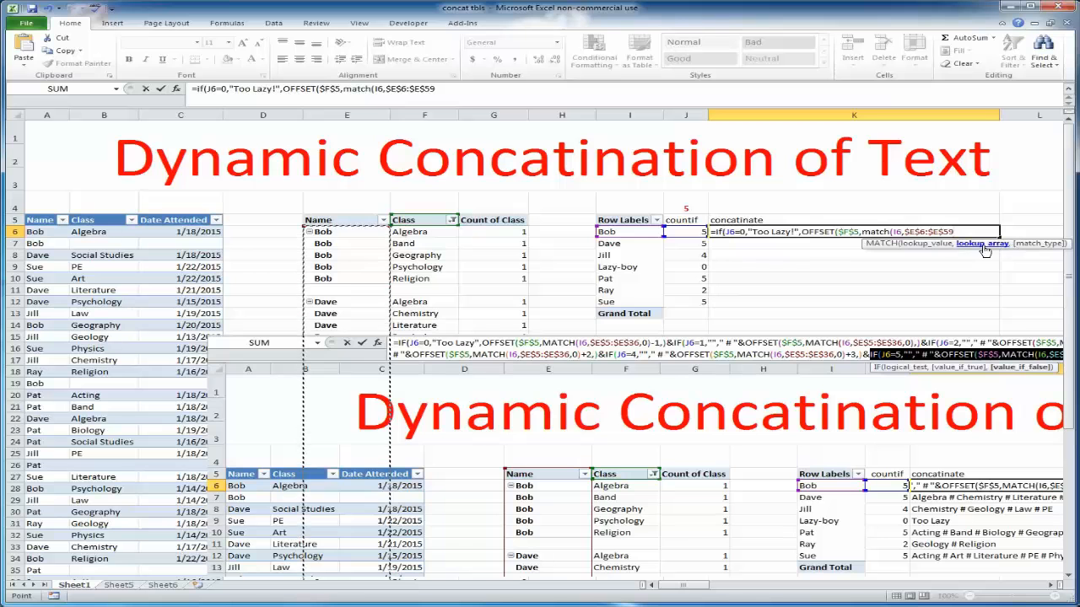
type(",0")
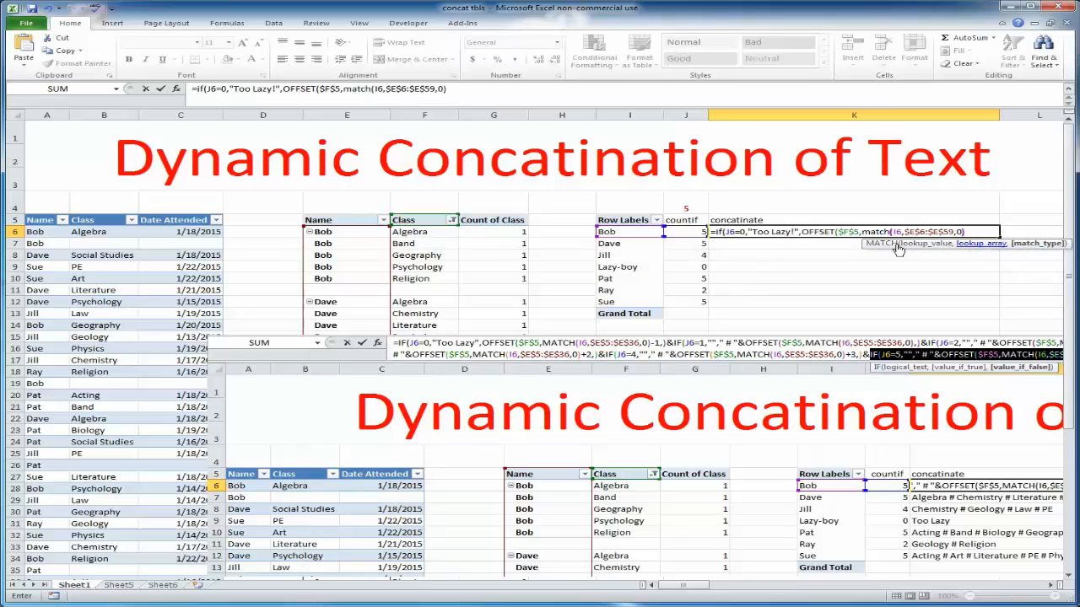
type(")")
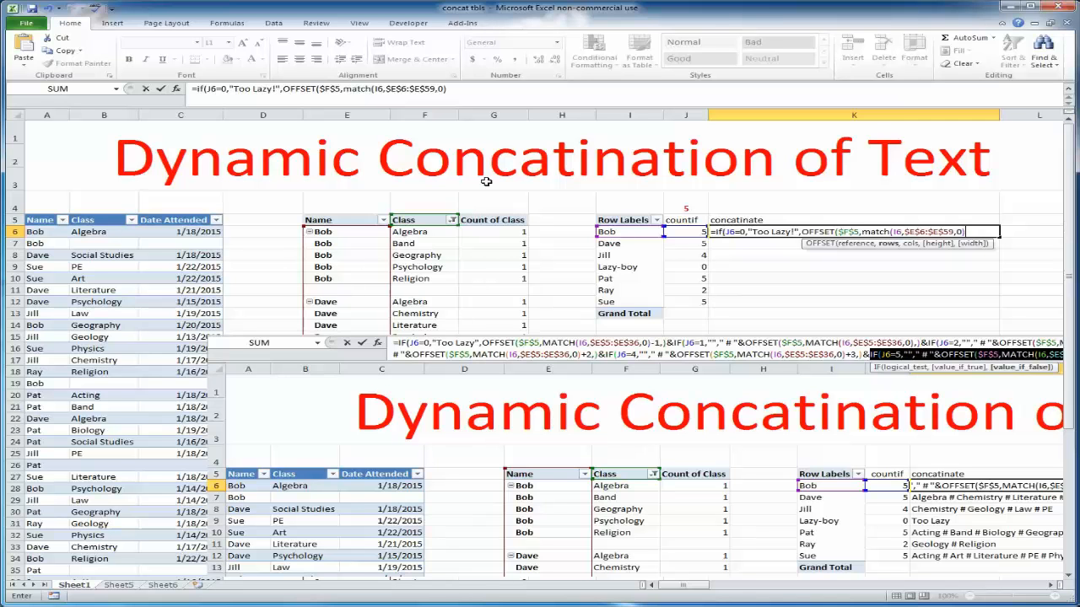
Add a 0 column offset and close the first OFFSET function
left_click(449, 89)
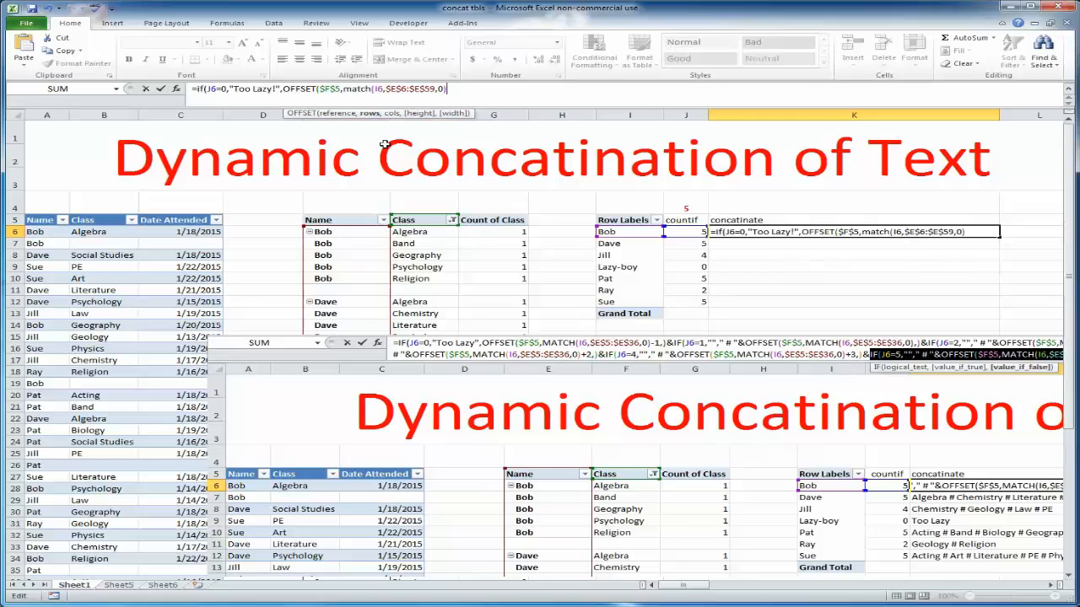
type(",0")
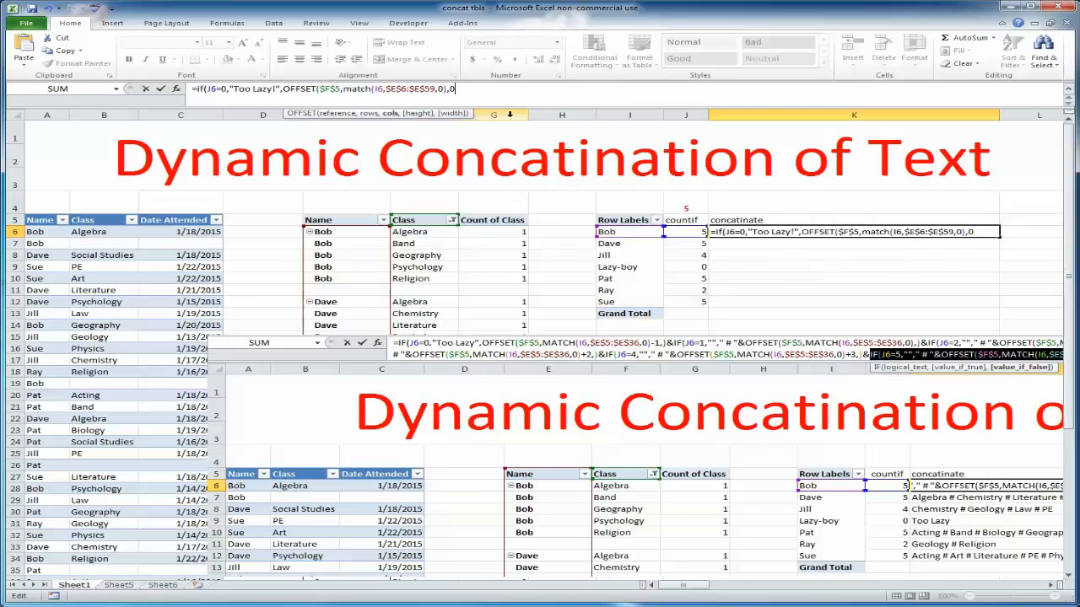
type(")")
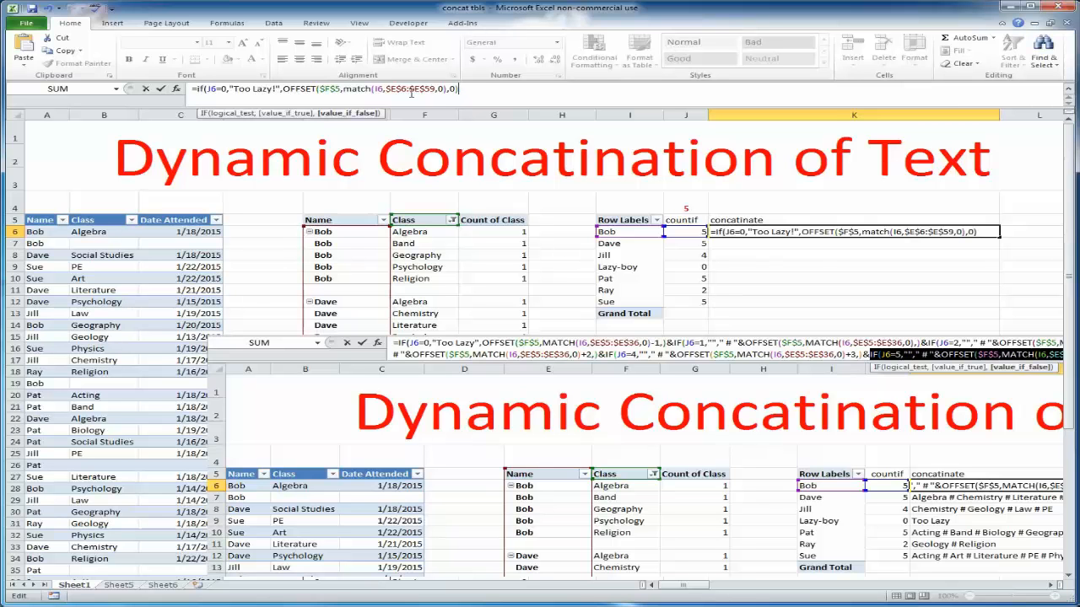
Change the MATCH range to start at $E$5 and subtract 1 from the MATCH result
left_click(403, 89)
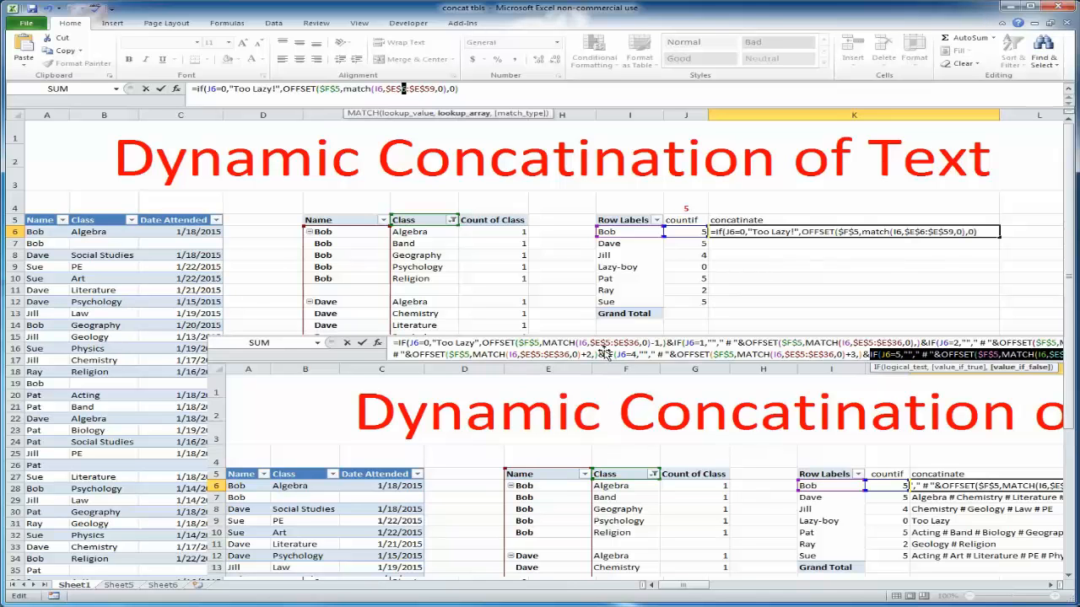
type("5")
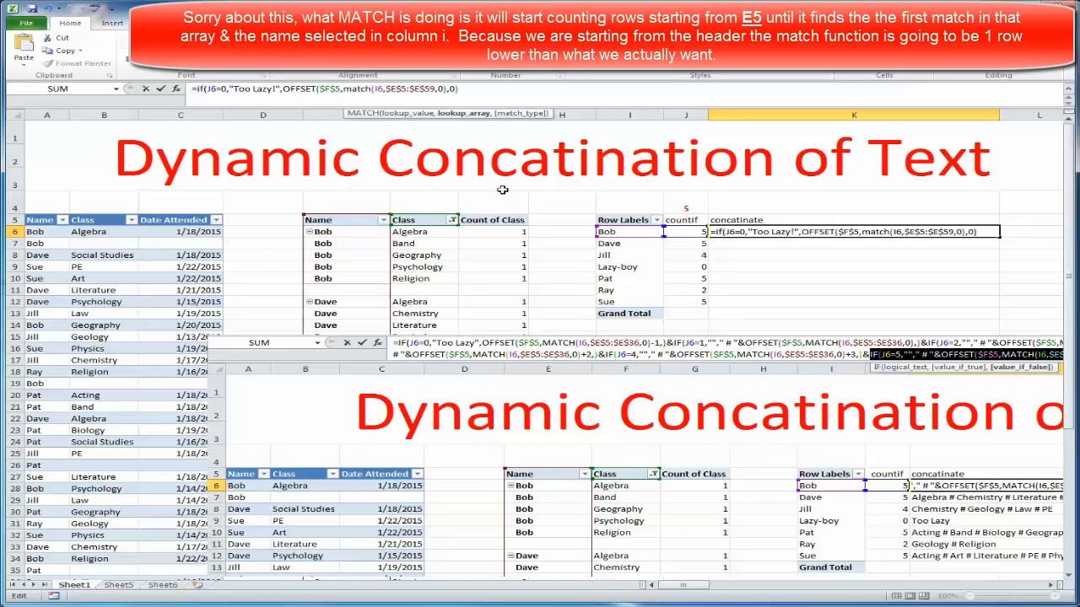
left_click(462, 88)
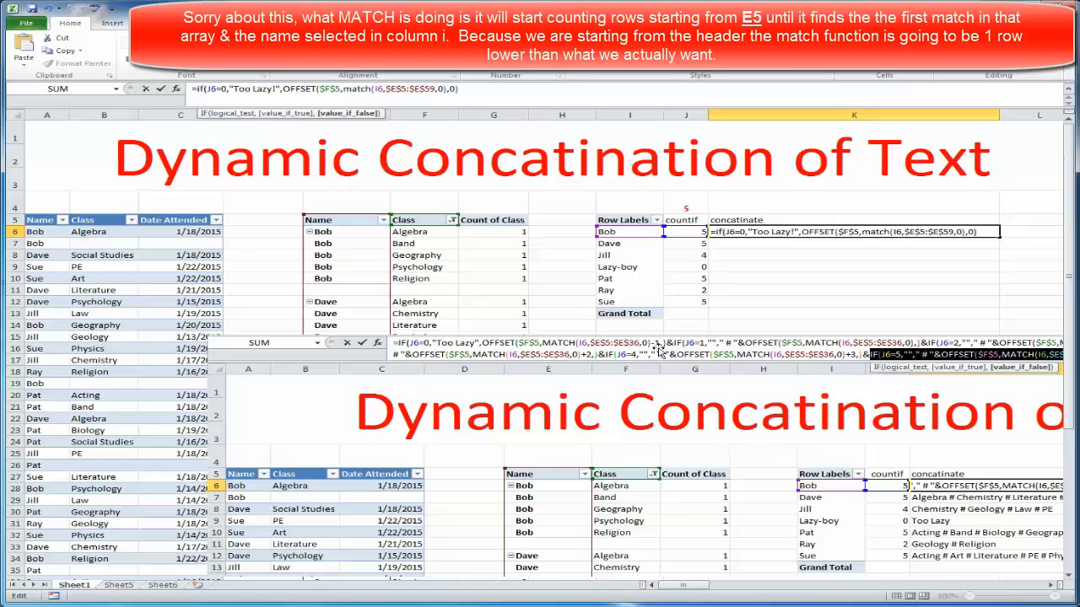
type("-")
left_click(448, 89)
type("-")
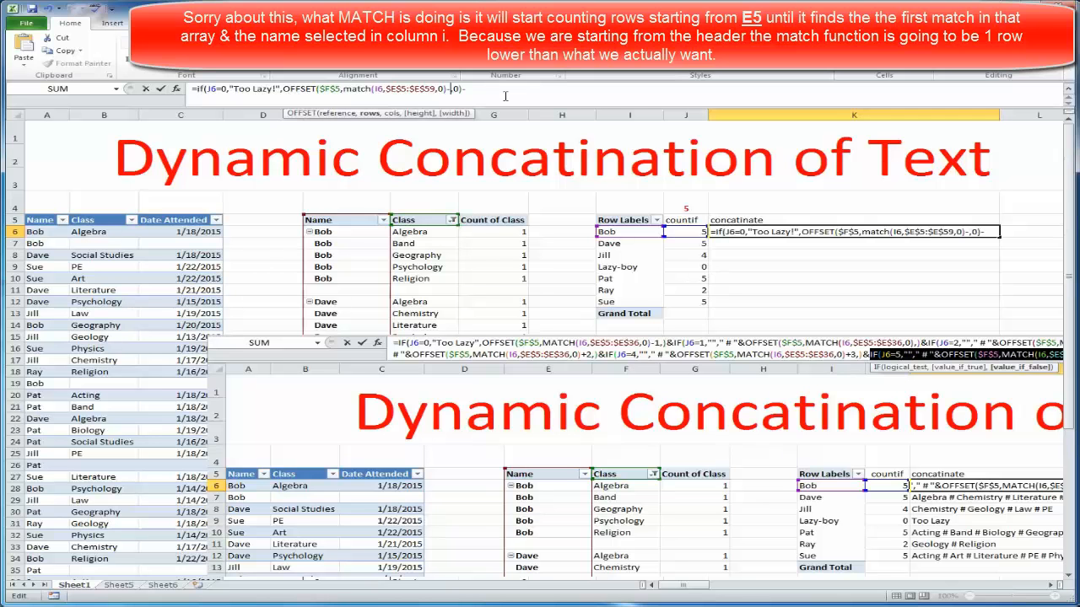
type("1")
key("End")
key("BackSpace")
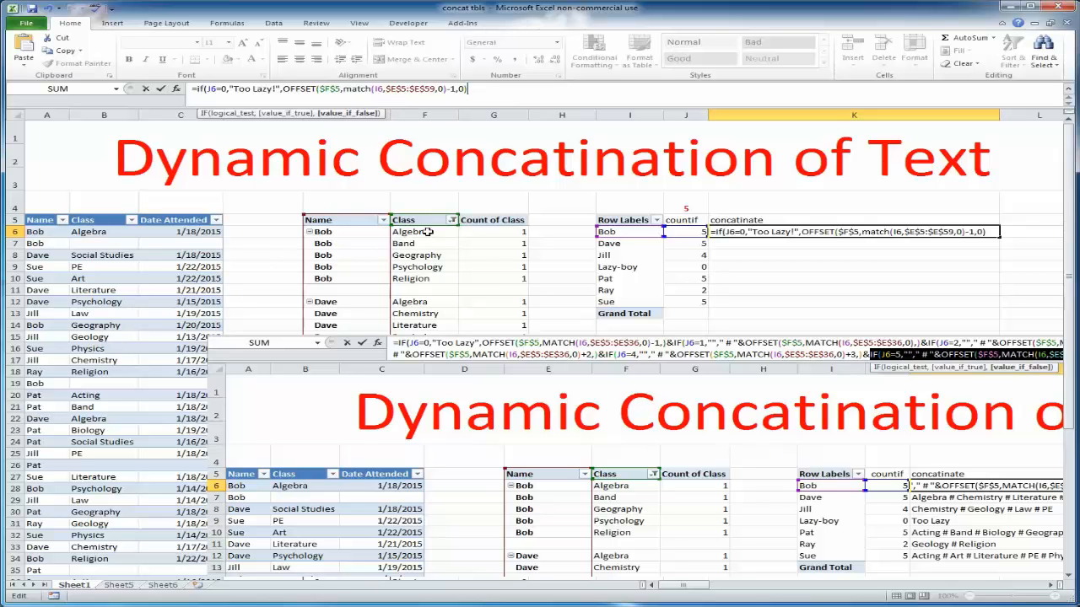
Append &IF(J6=1,"", so names with only one class get nothing more added
type("&")
type("if(")
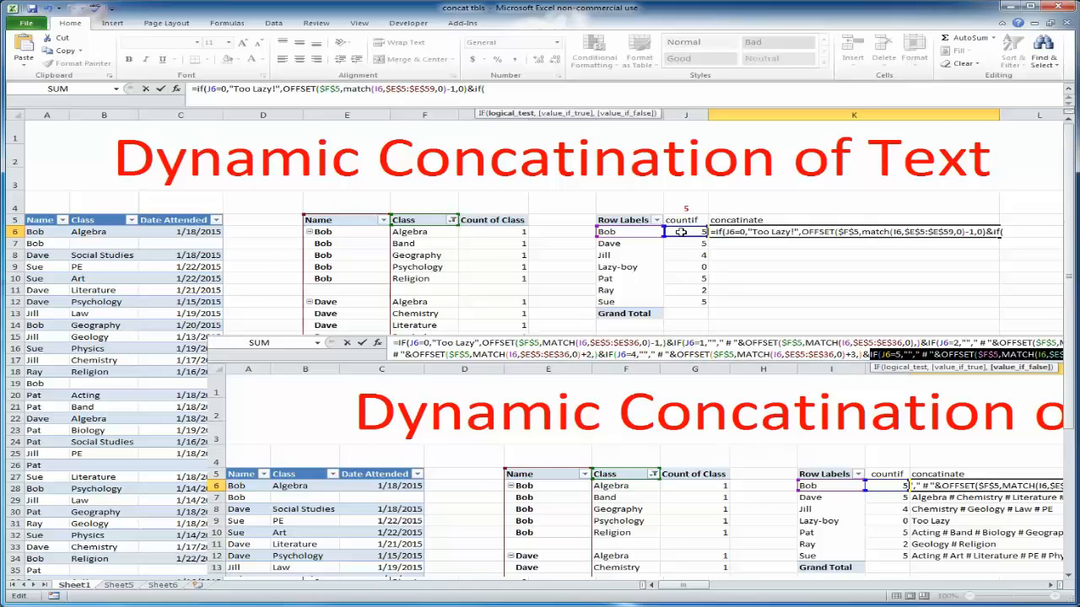
left_click(680, 231)
type("=1")
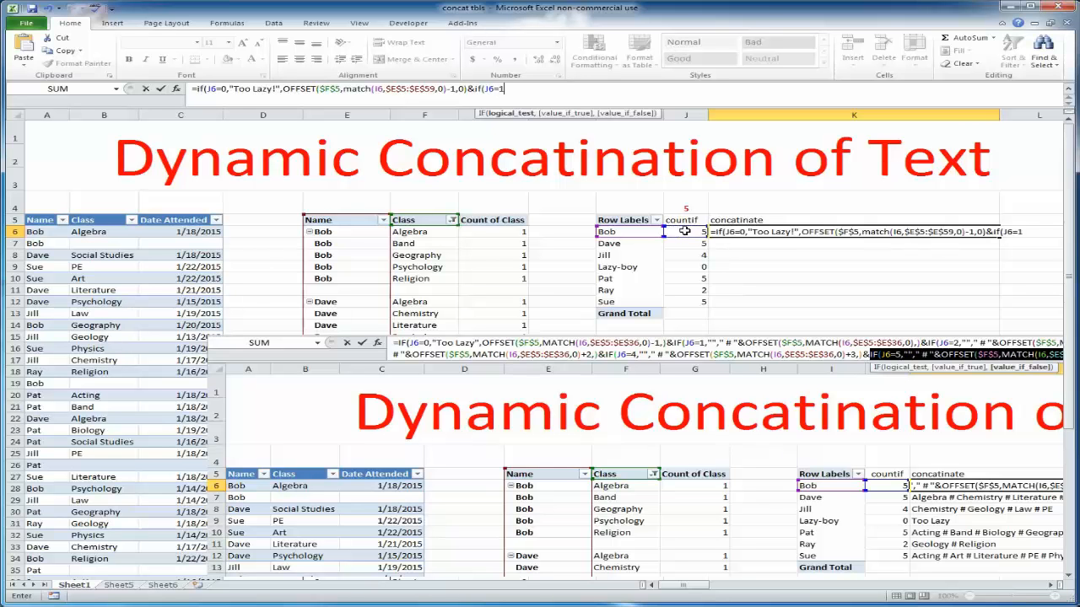
type(",")
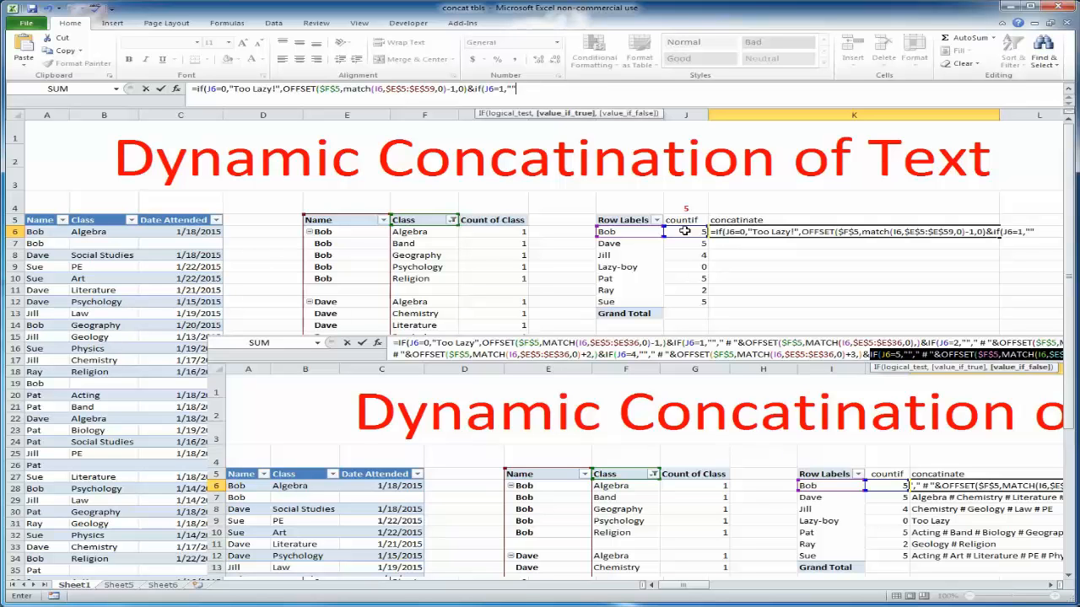
type(",")
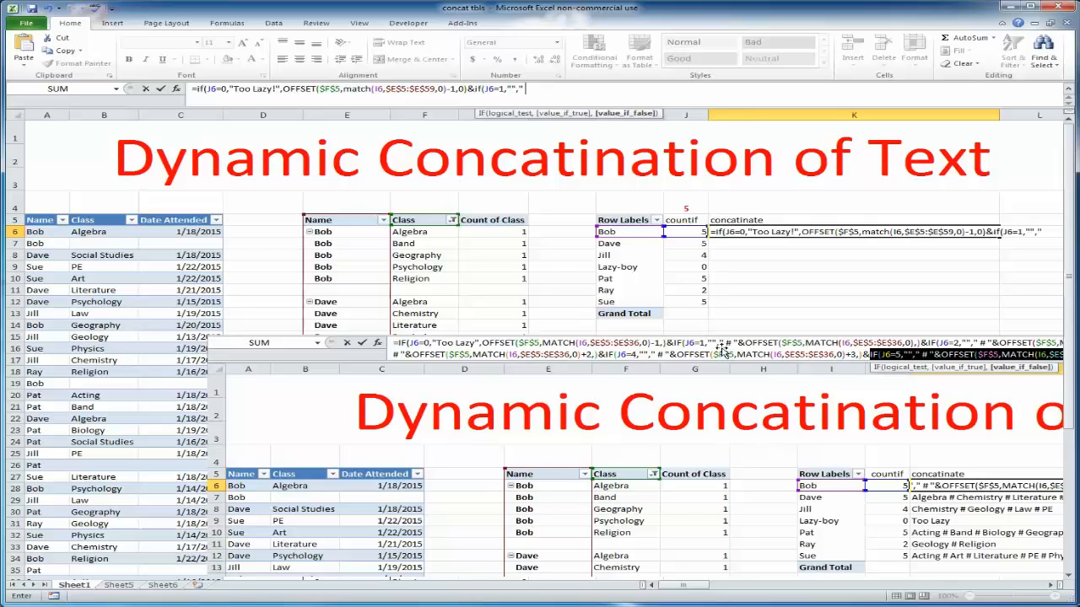
Append the " # " separator joined to a second OFFSET function referencing $F$5
type("#")
type("&")
type("OFFSET(")
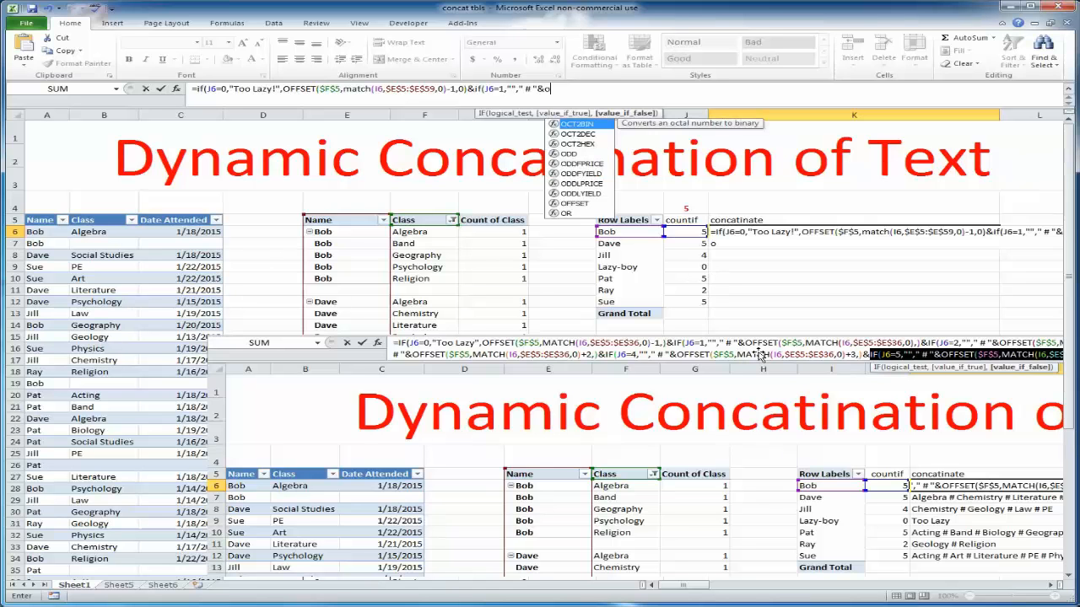
double_click(576, 123)
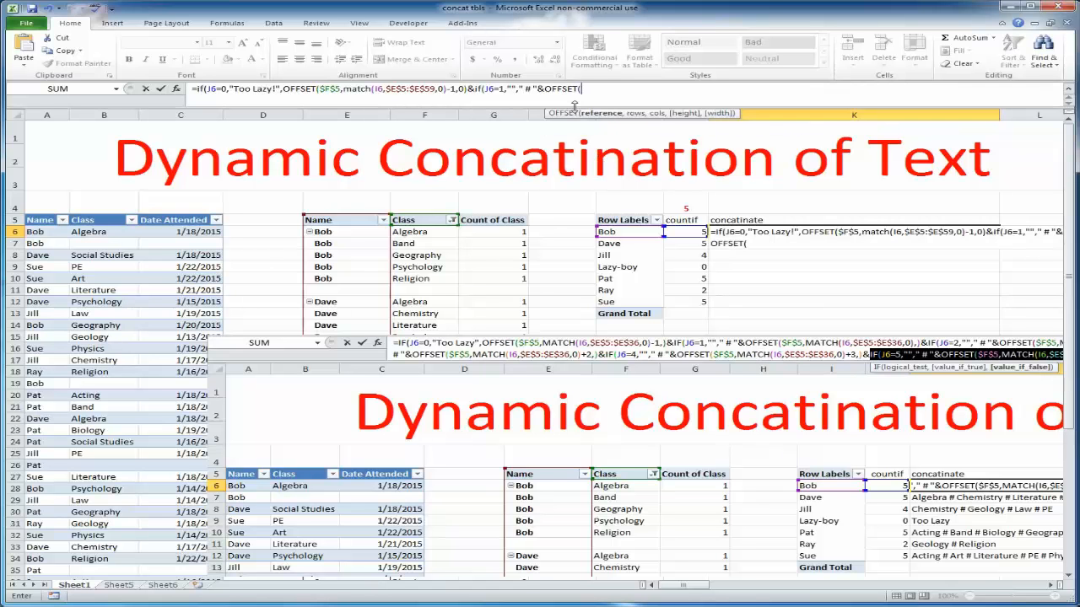
left_click(434, 220)
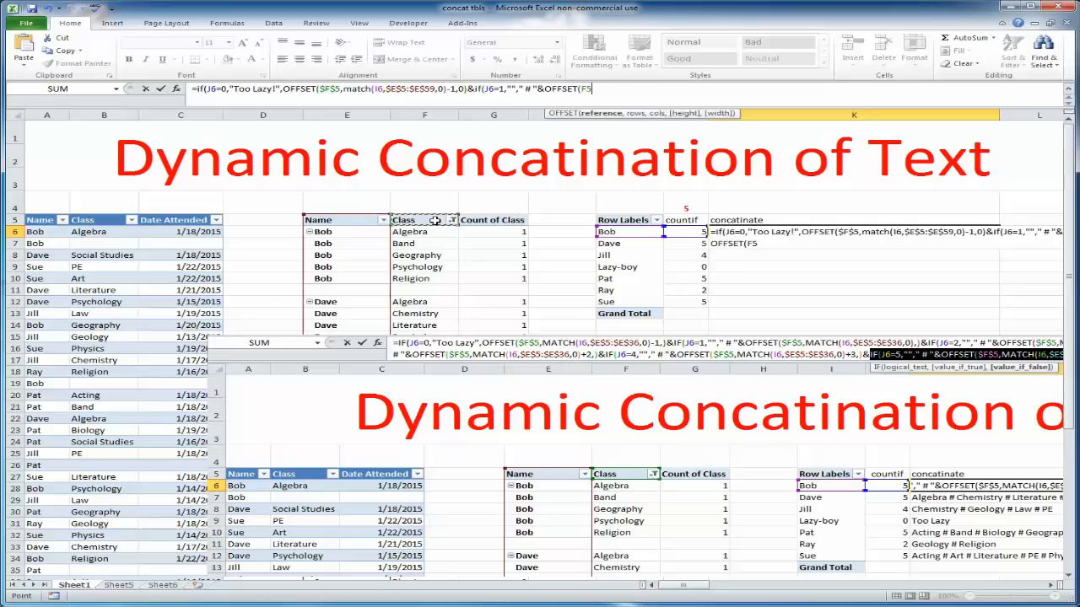
key("F4")
type(",")
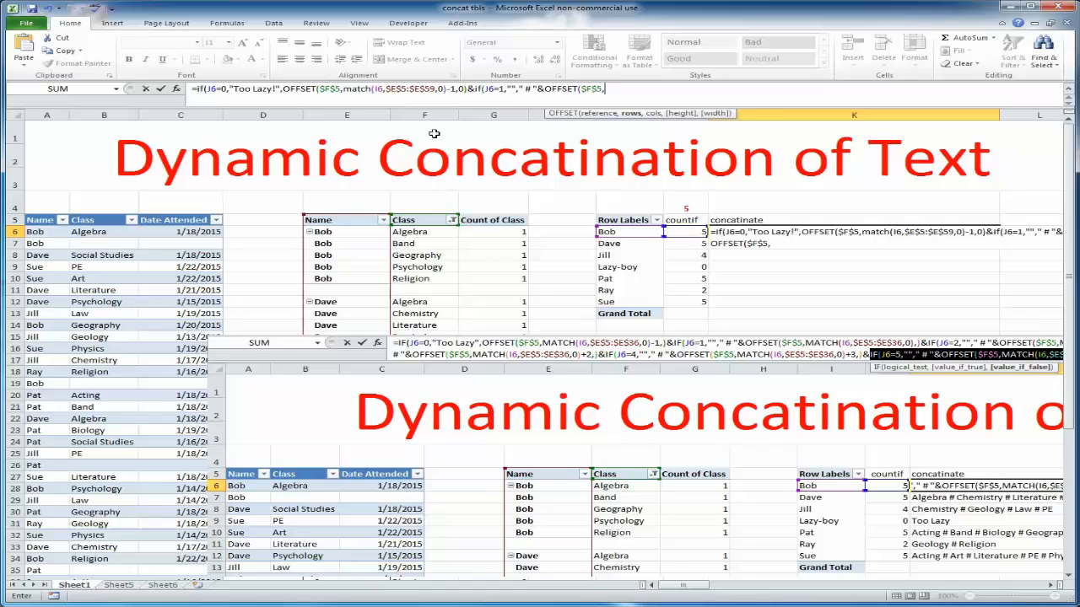
type("ma")
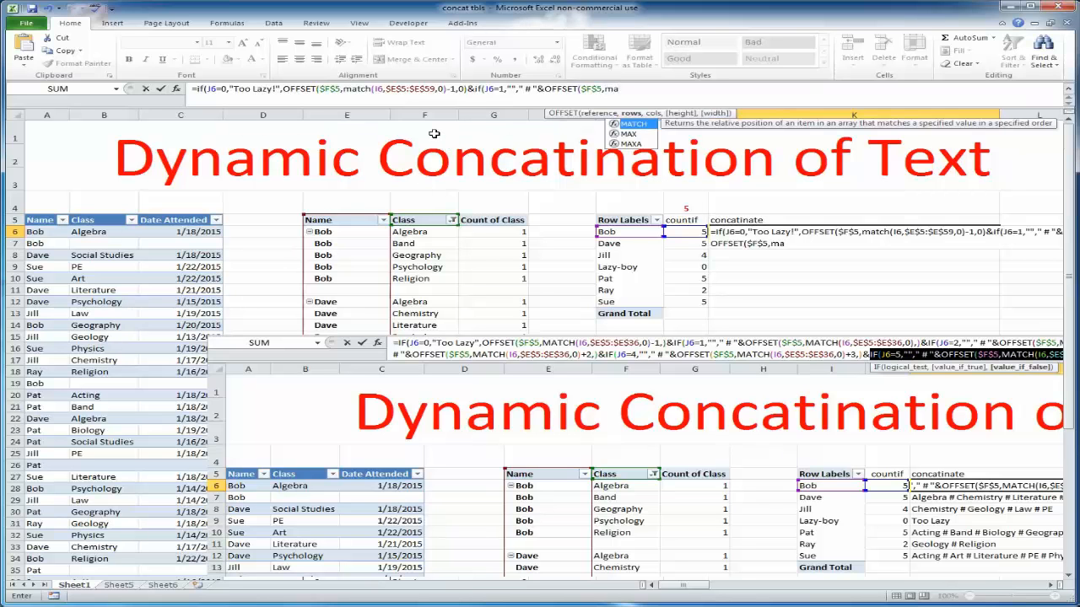
type("tch")
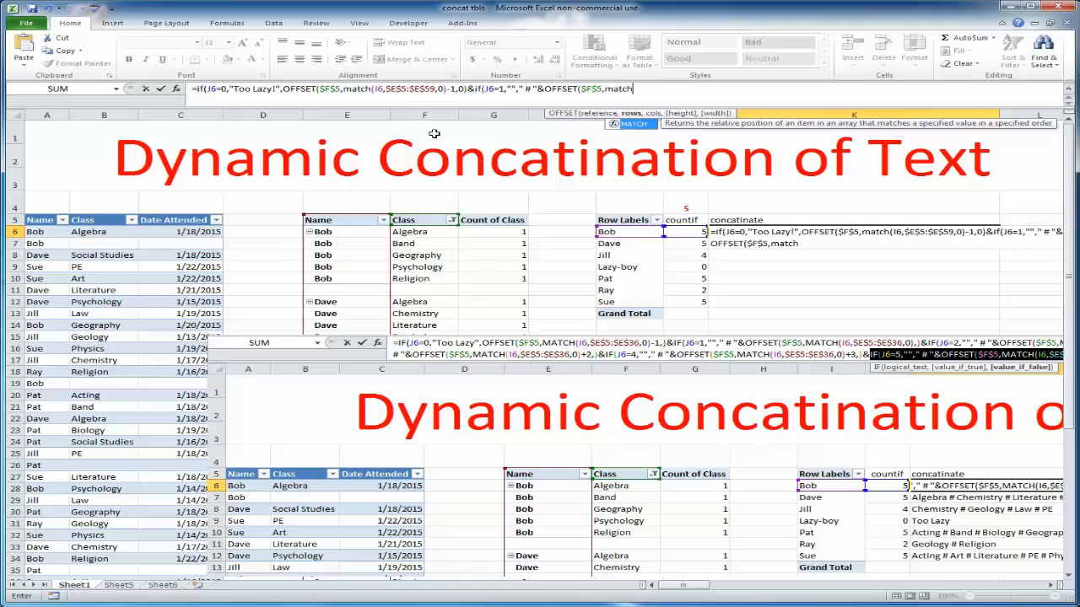
type("(")
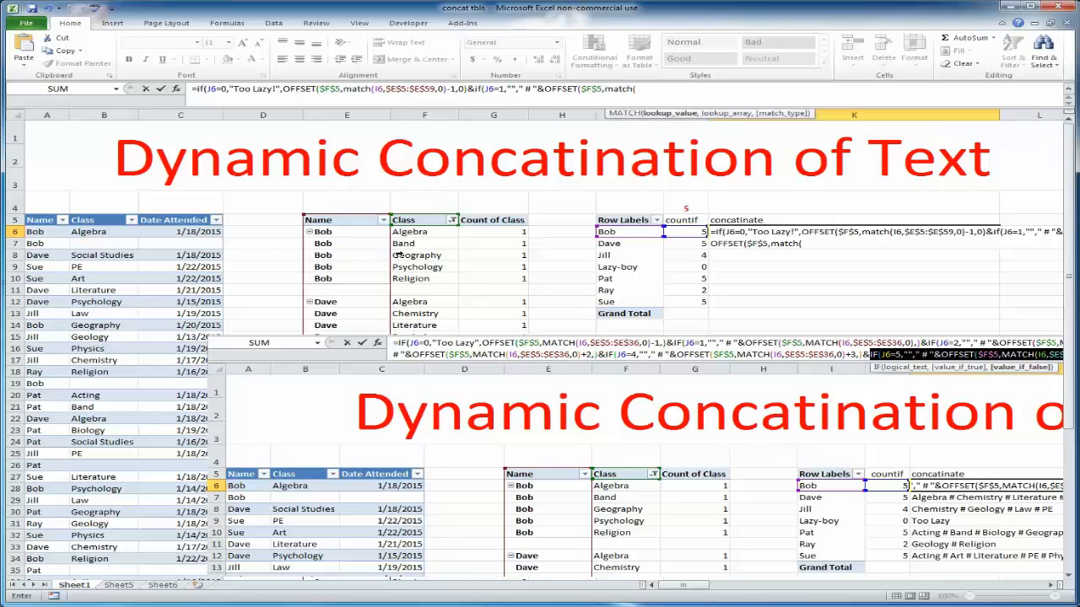
Insert MATCH(I6,$E$5:$E$59,0) as the row offset of the second OFFSET function
left_click(641, 232)
type(",")
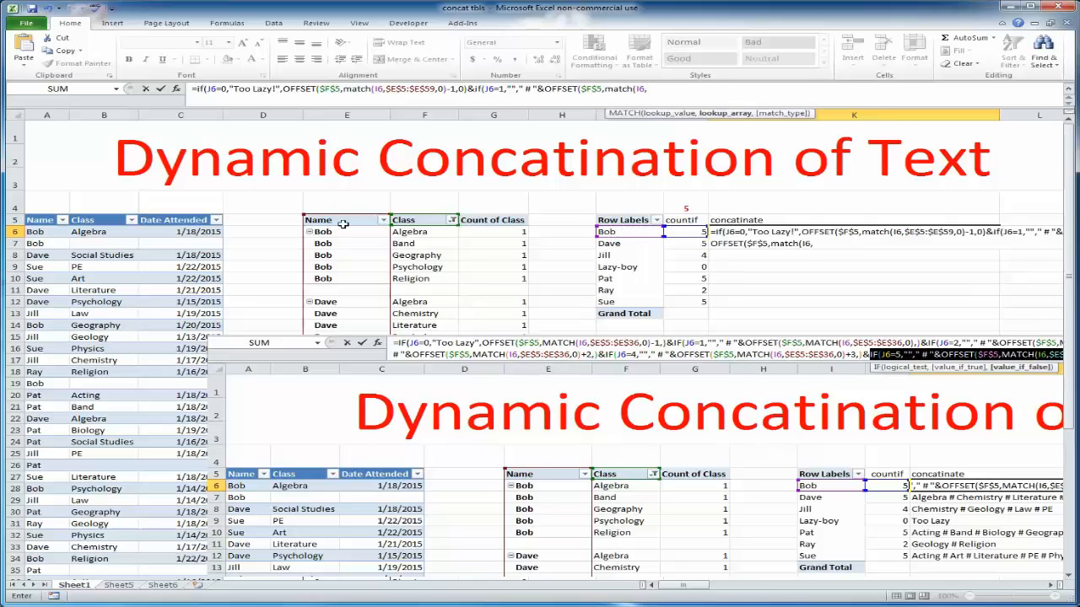
left_click_drag(435, 88, 385, 89)
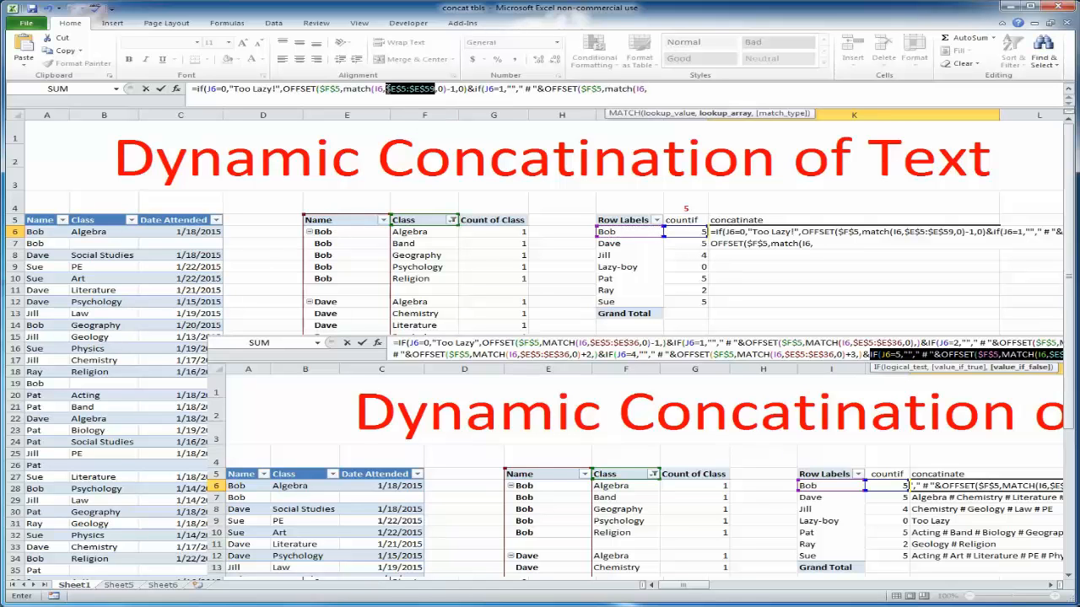
left_click(661, 89)
key("ctrl+v")
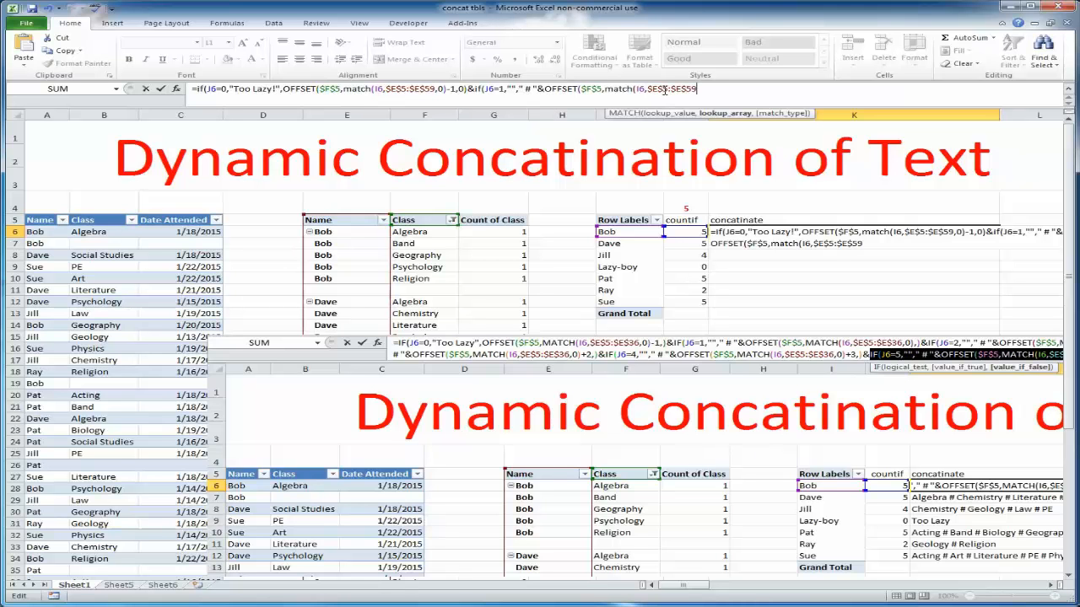
type(",")
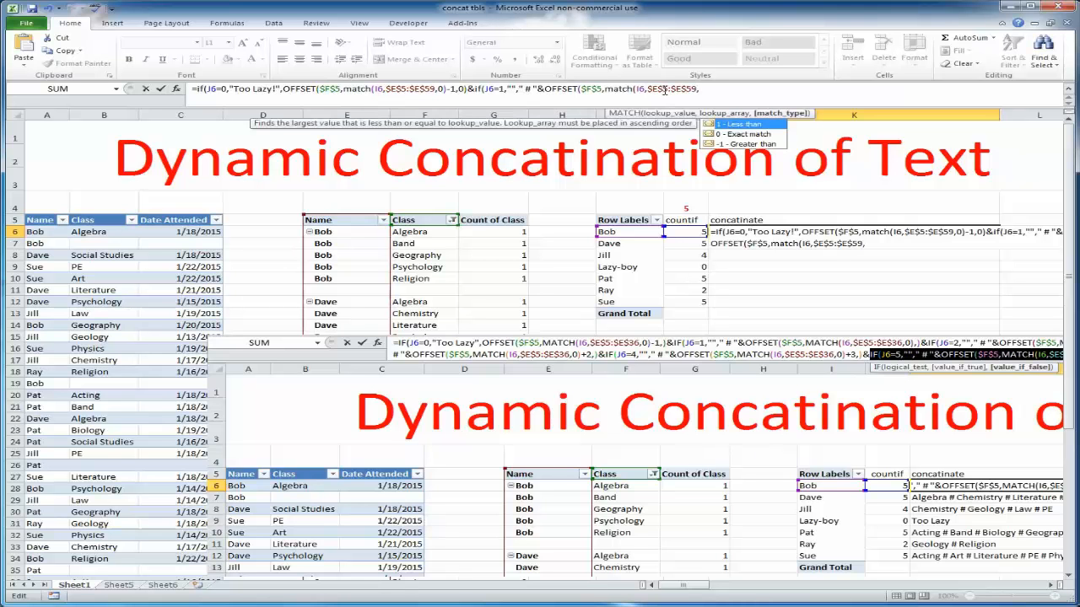
type("0)")
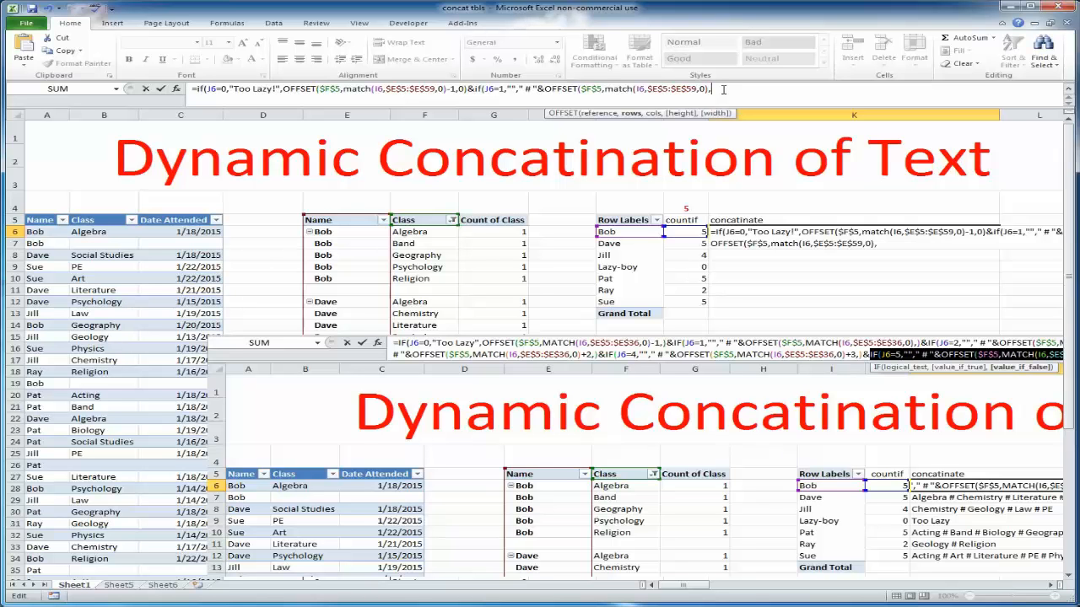
Add an empty column argument and close the second OFFSET function
type(",")
left_click(709, 89)
type("+0")
key("BackSpace")
key("BackSpace")
left_click(726, 88)
type("0")
key("BackSpace")
left_click(728, 88)
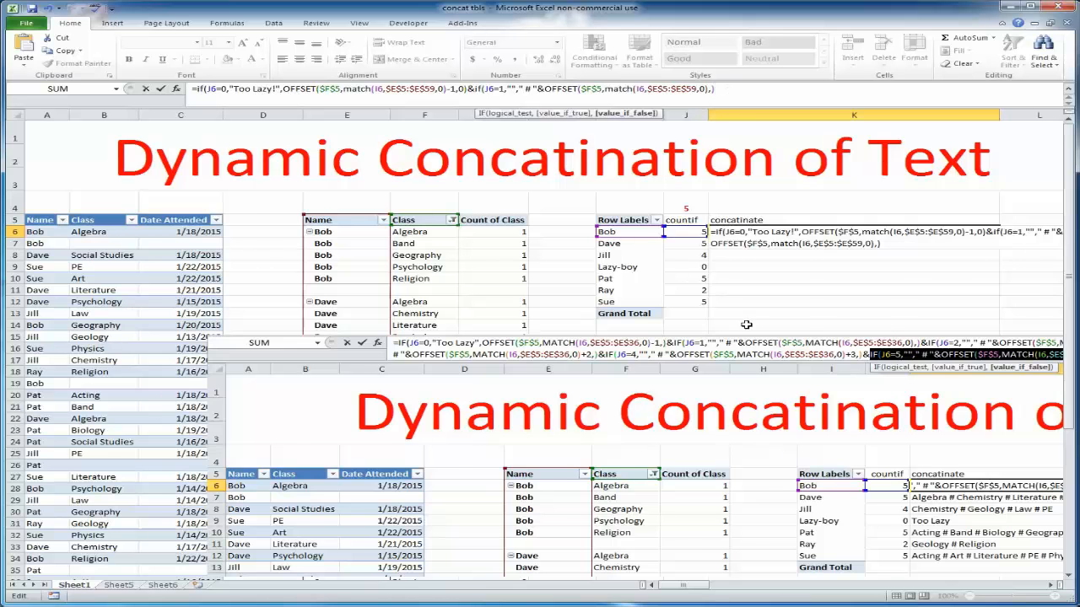
Duplicate the IF segment, changing its test to J6=2 and adding +1 to its MATCH result
scroll(748, 427, "right", 3)
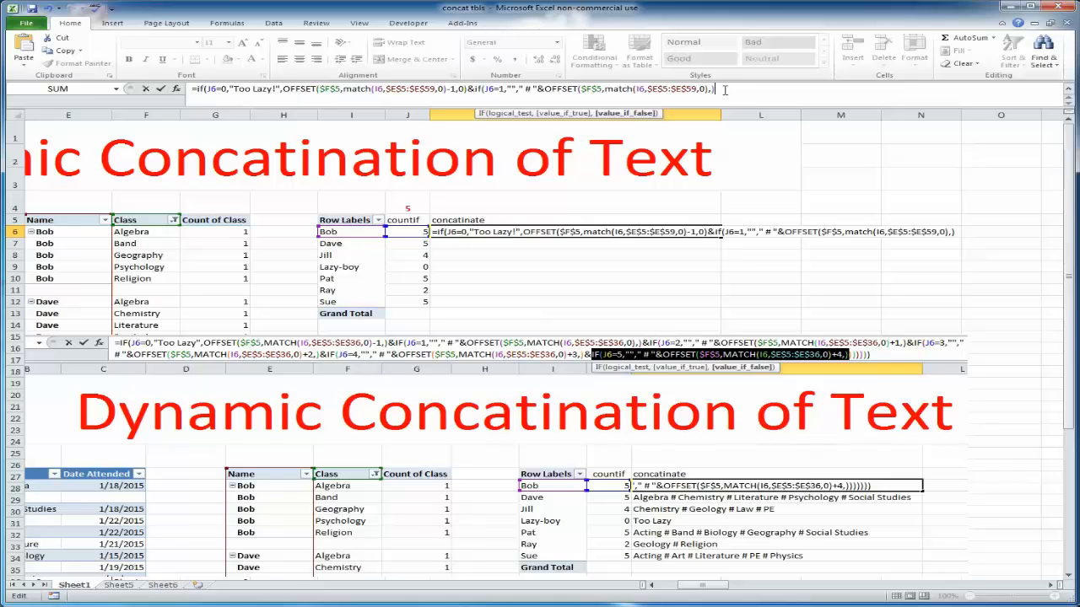
left_click_drag(724, 90, 466, 90)
key("ctrl+c")
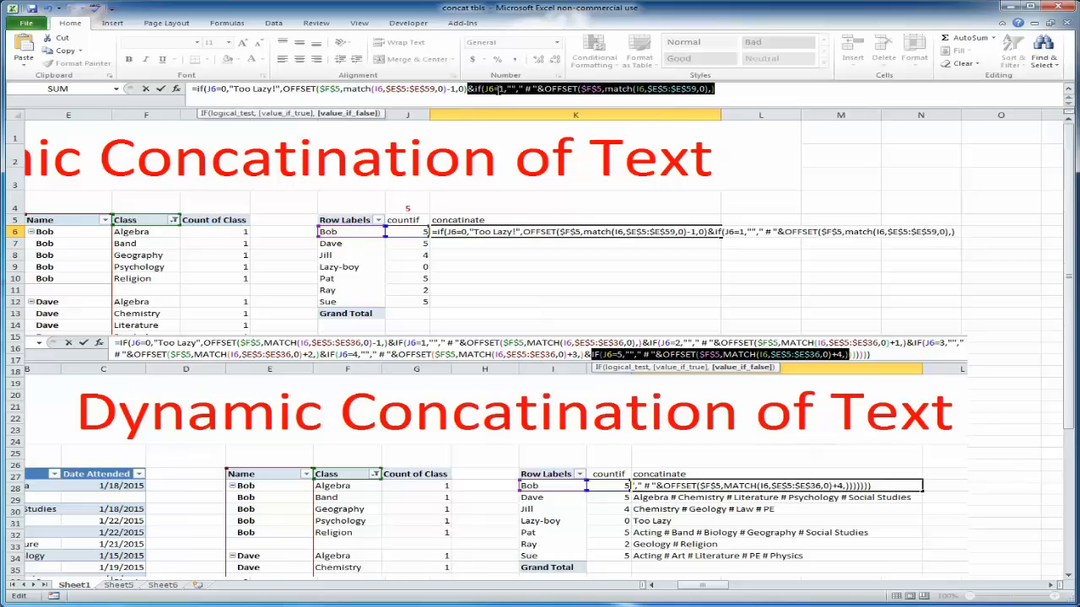
left_click(761, 89)
key("ctrl+v")
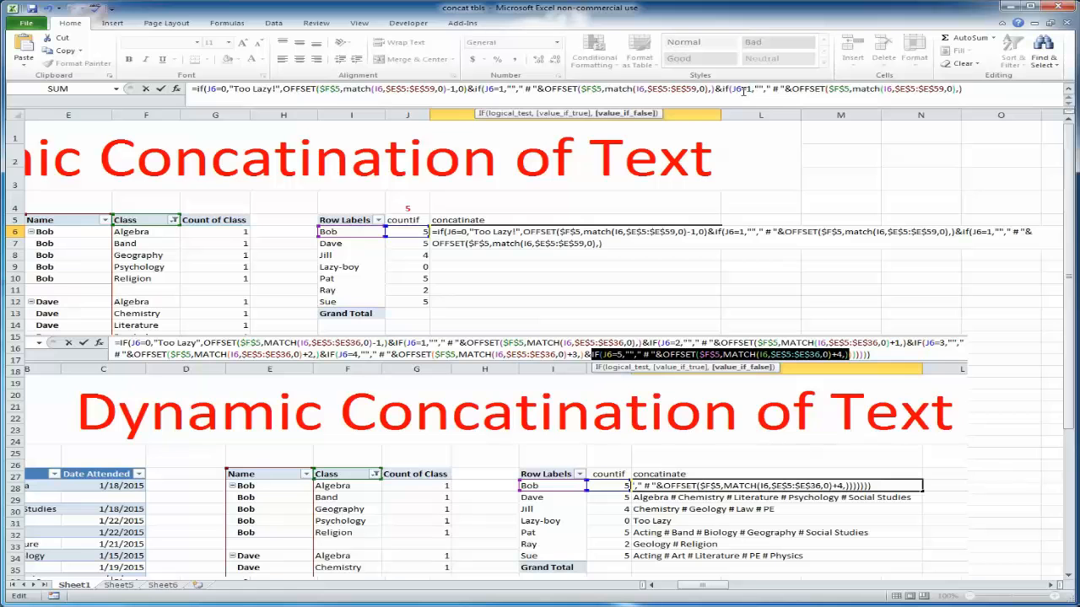
double_click(750, 89)
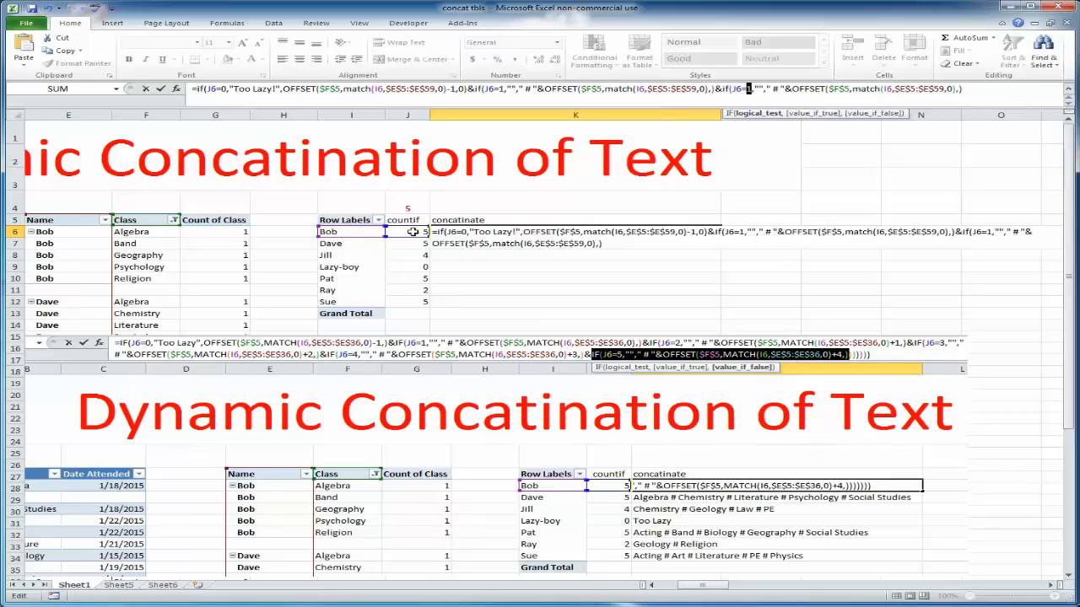
type("2")
left_click(958, 89)
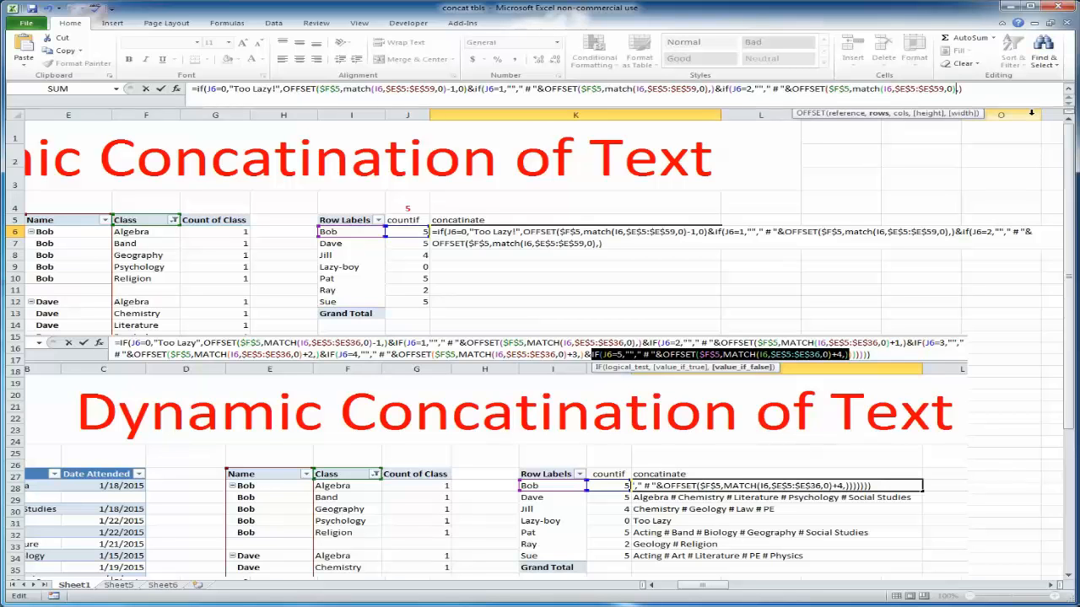
type("+1")
Append another copy of the IF segment with test J6=3 and +2 added to its MATCH result
left_click(988, 89)
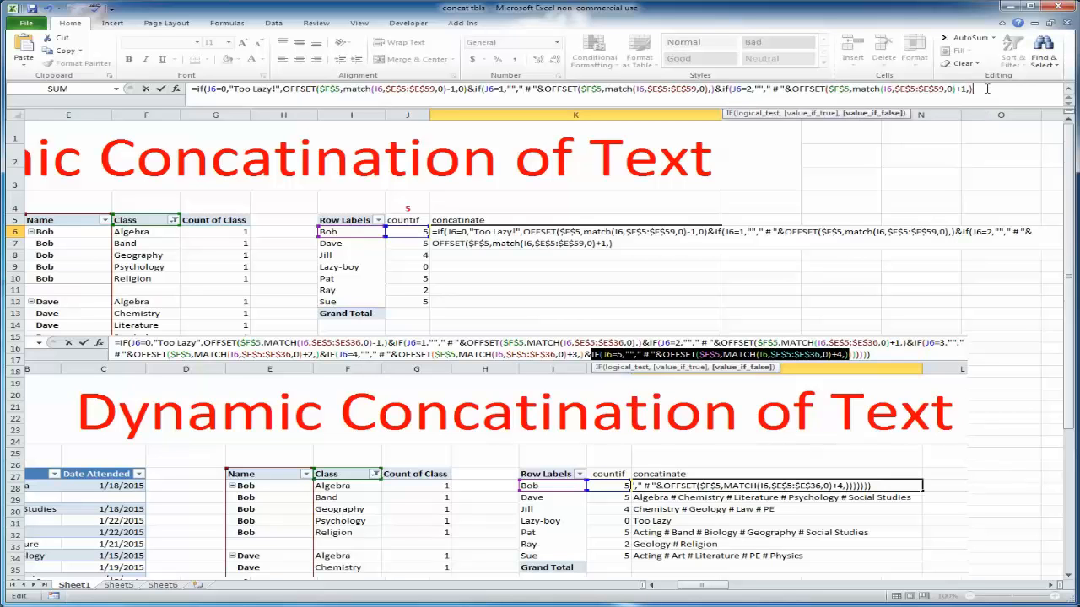
key("ctrl+v")
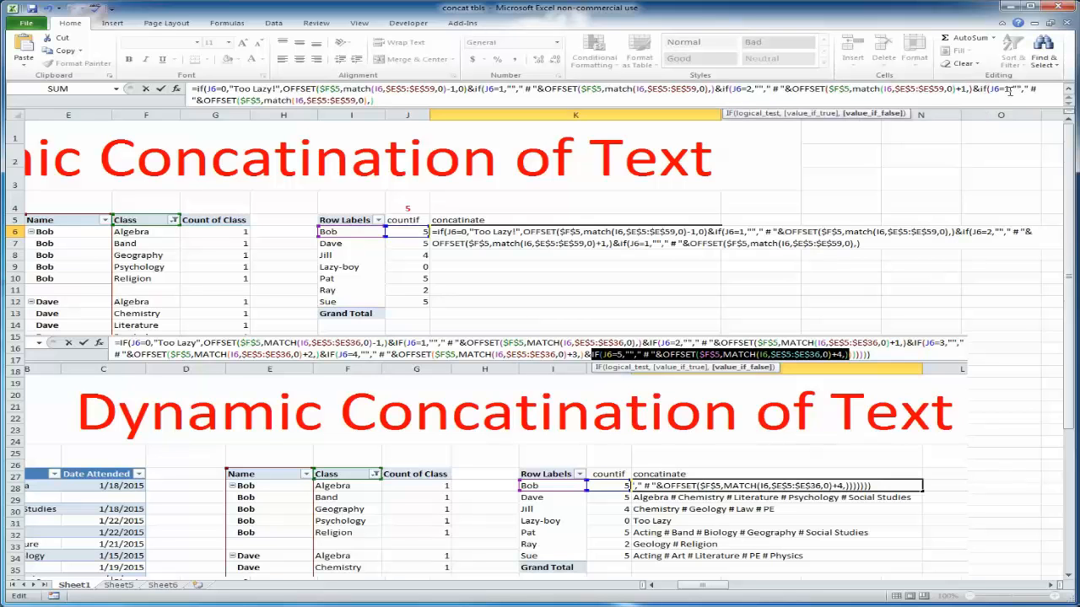
double_click(1009, 88)
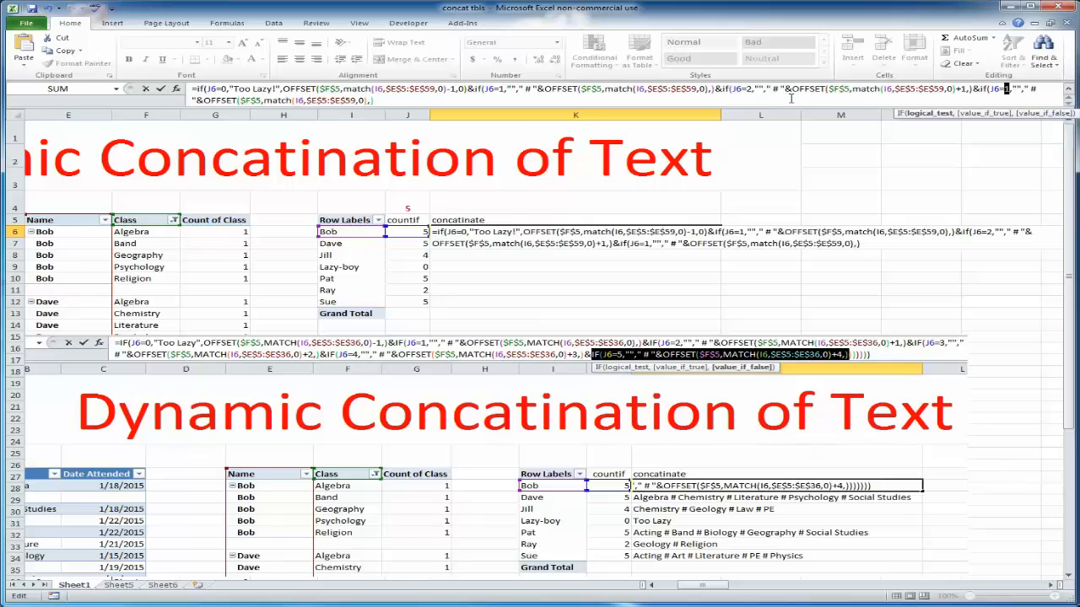
type("3")
left_click(368, 100)
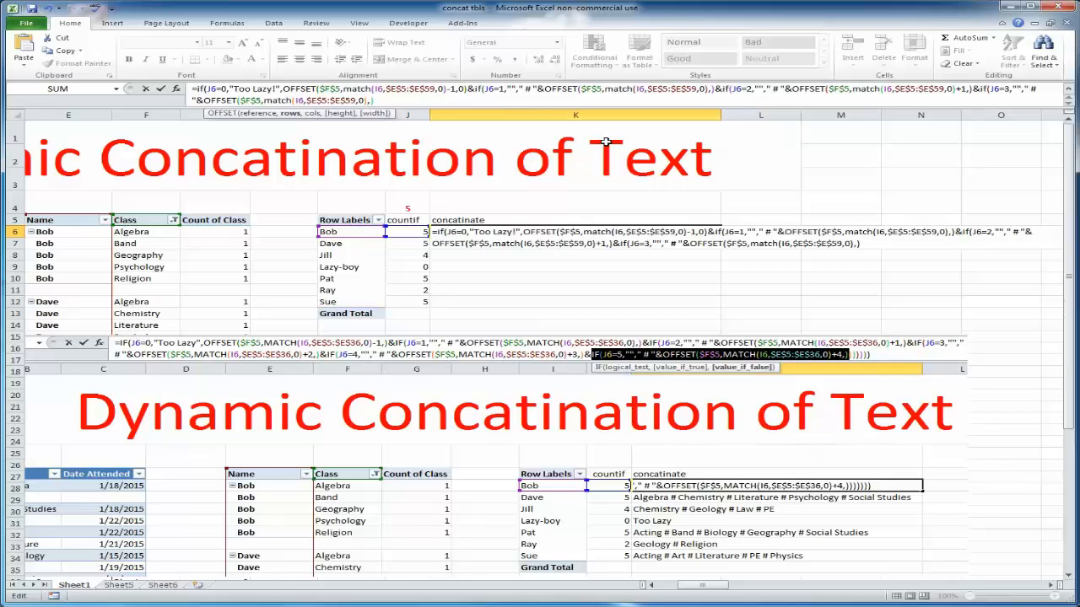
type("+2")
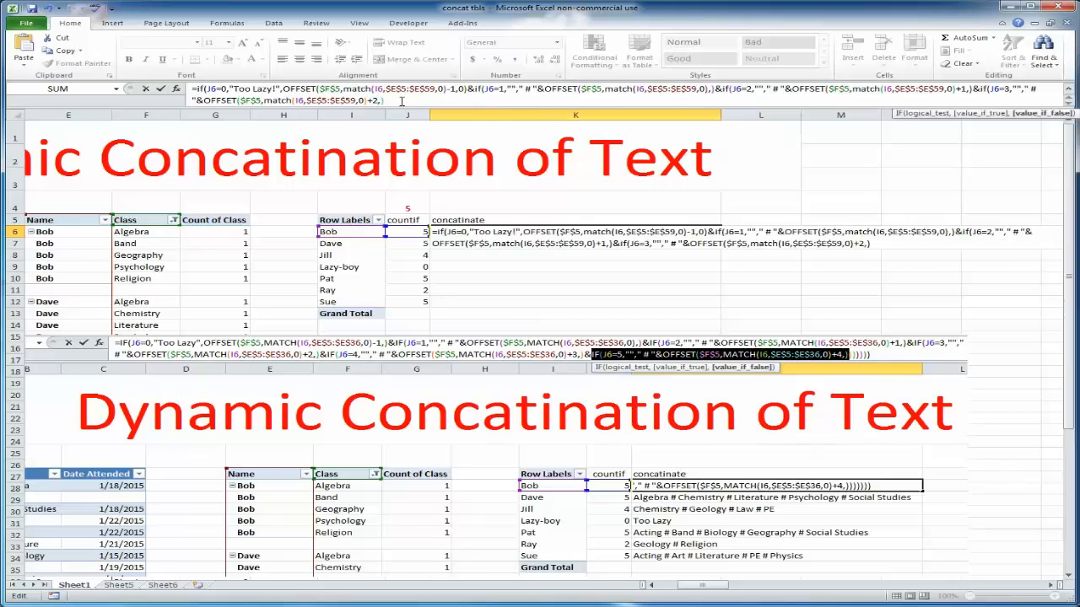
Append another copy of the IF segment with test J6=4 and +3 added to its MATCH result
key("ctrl+v")
double_click(415, 100)
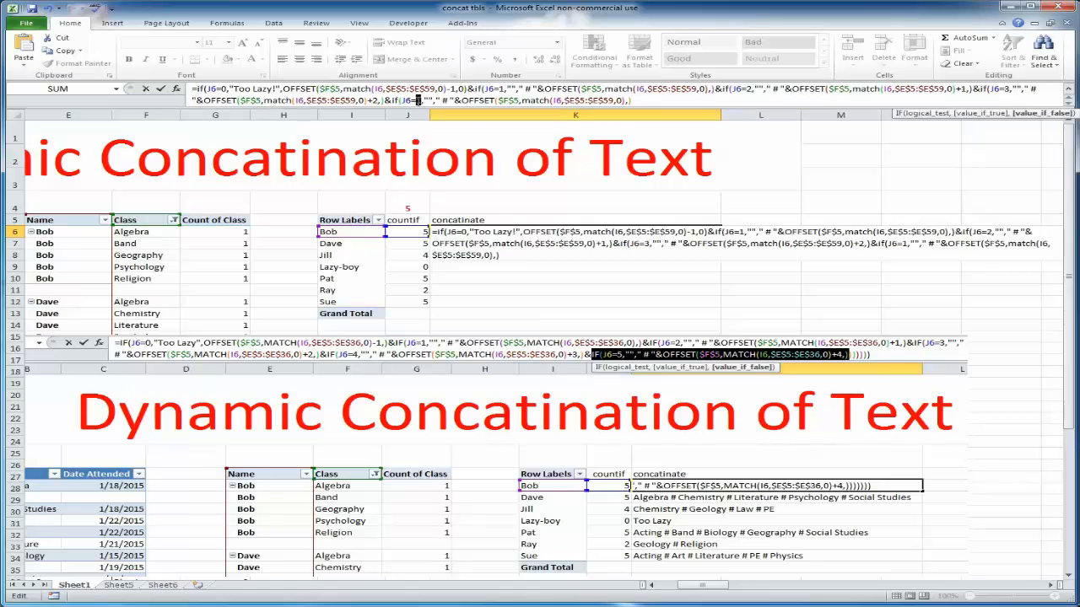
type("4")
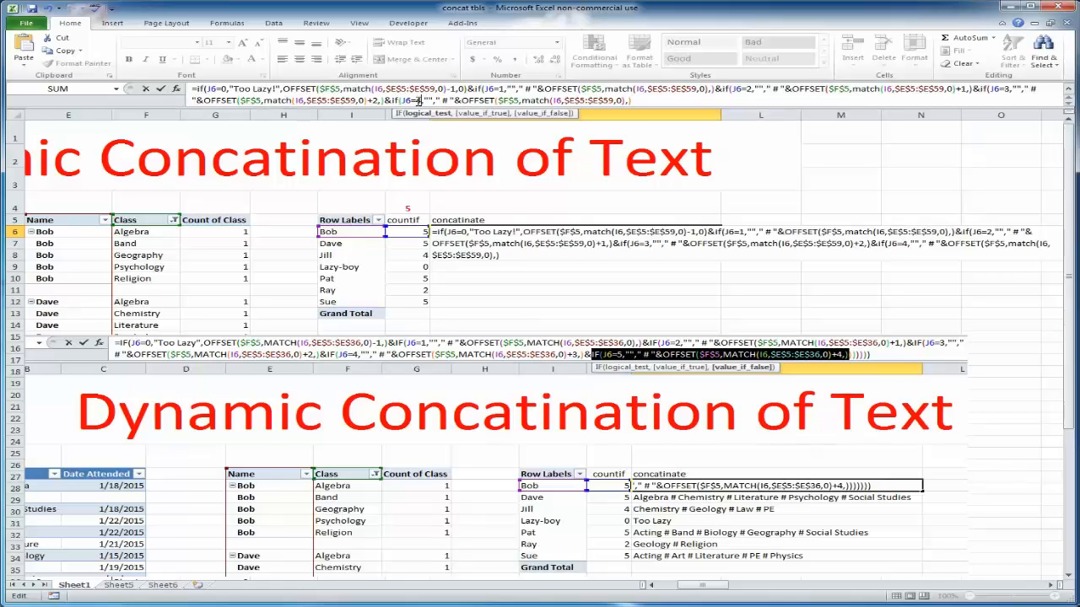
left_click(624, 101)
type("+3")
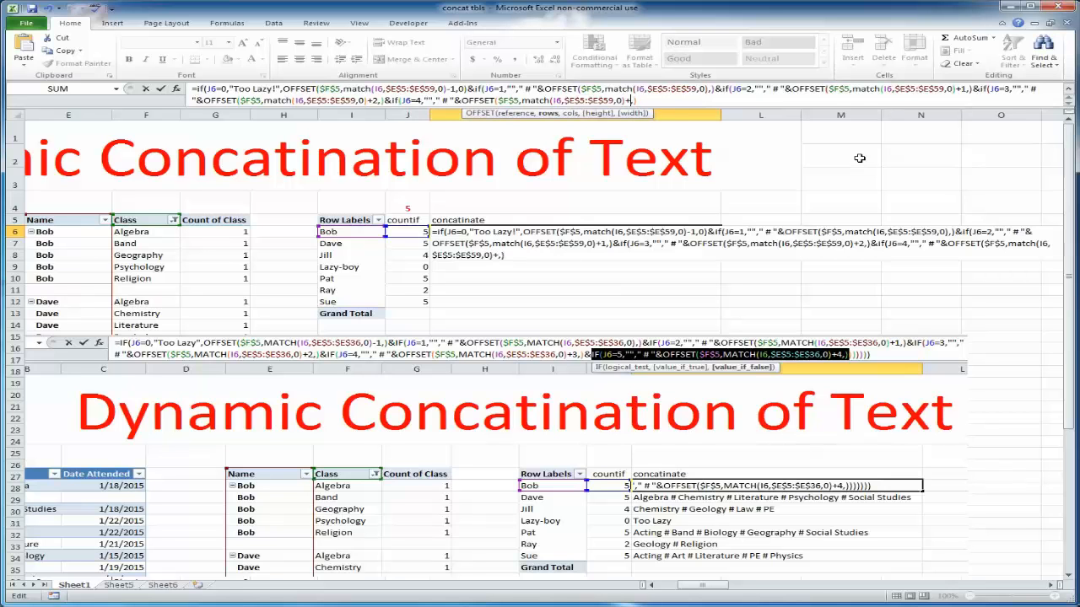
Append a final copy of the IF segment with test J6=5 and +4 added to its MATCH result
left_click(652, 100)
key("ctrl+v")
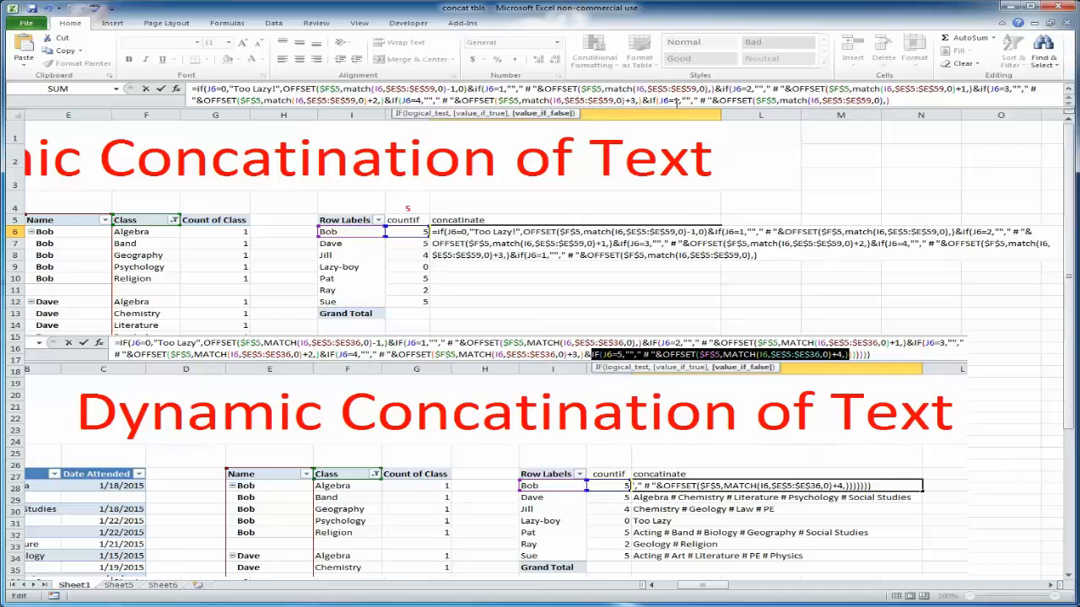
double_click(675, 101)
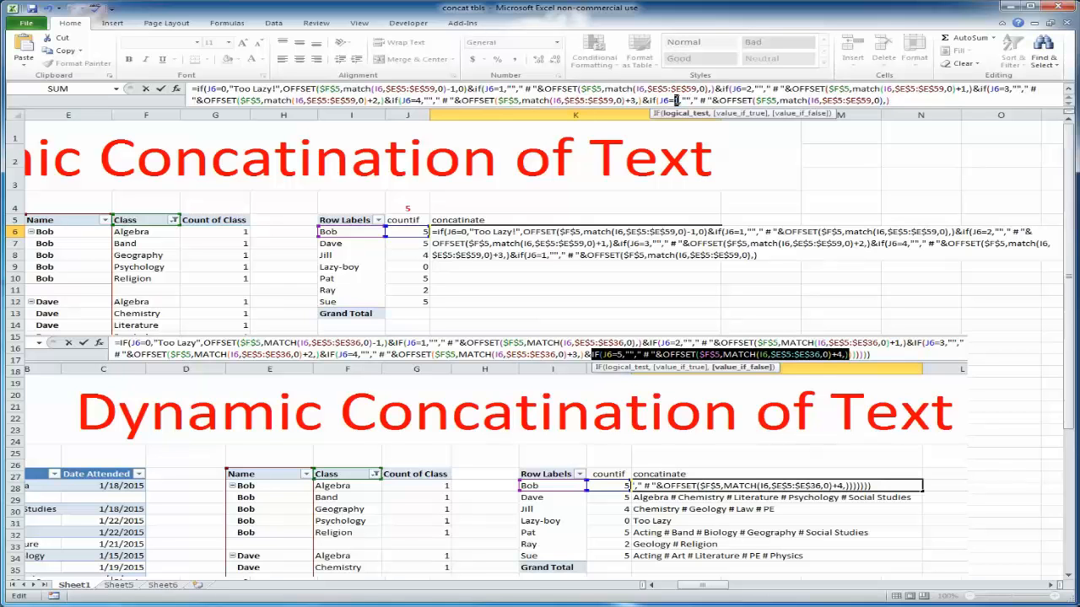
type("5")
left_click(884, 100)
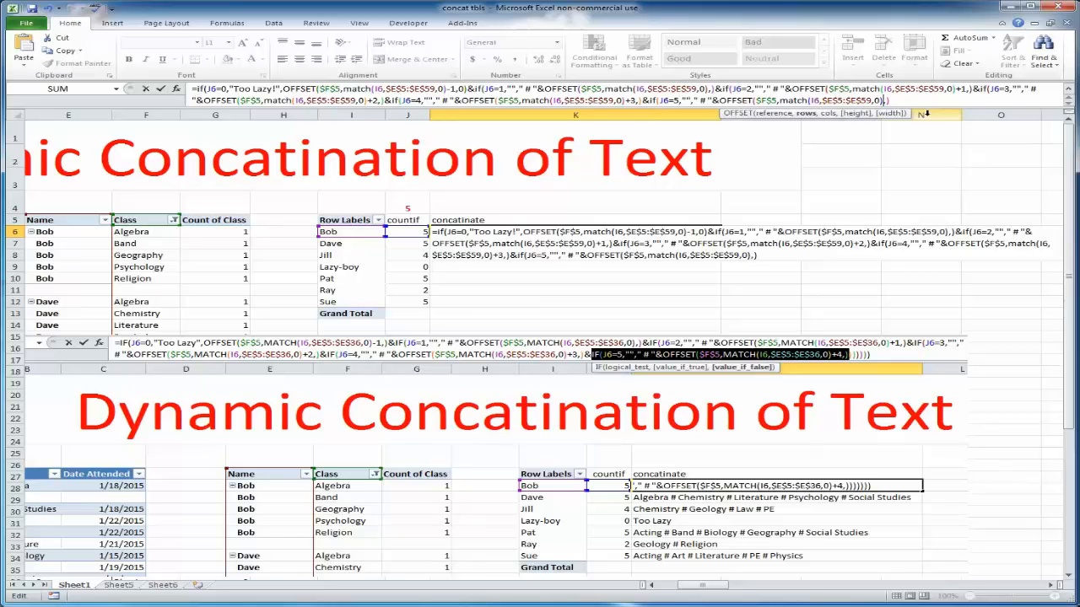
type("+4")
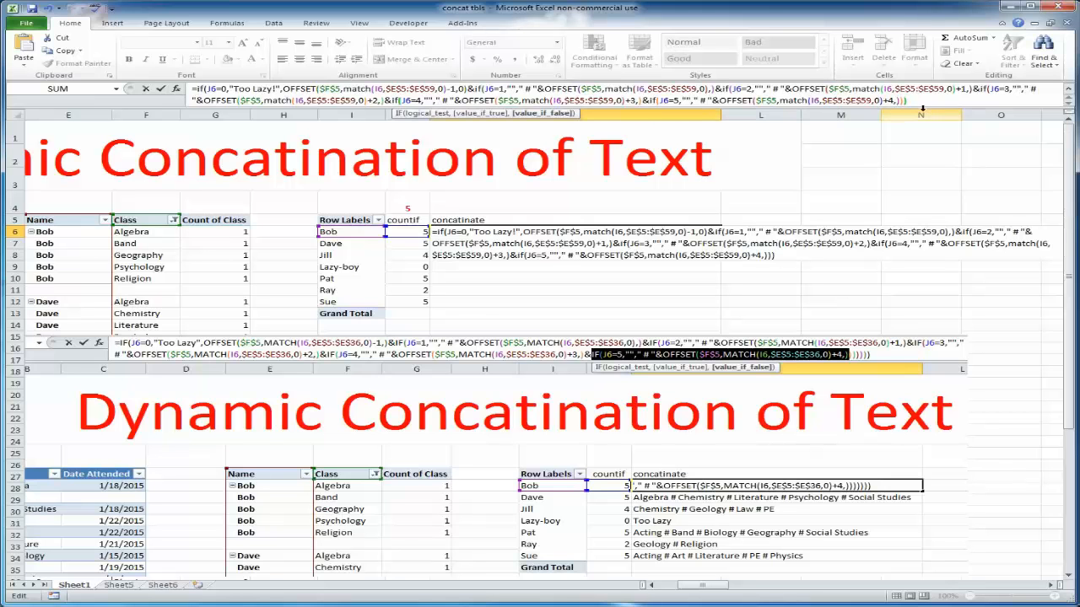
Close all the nested IF functions with closing parentheses and enter the formula in K6
type("))))))")
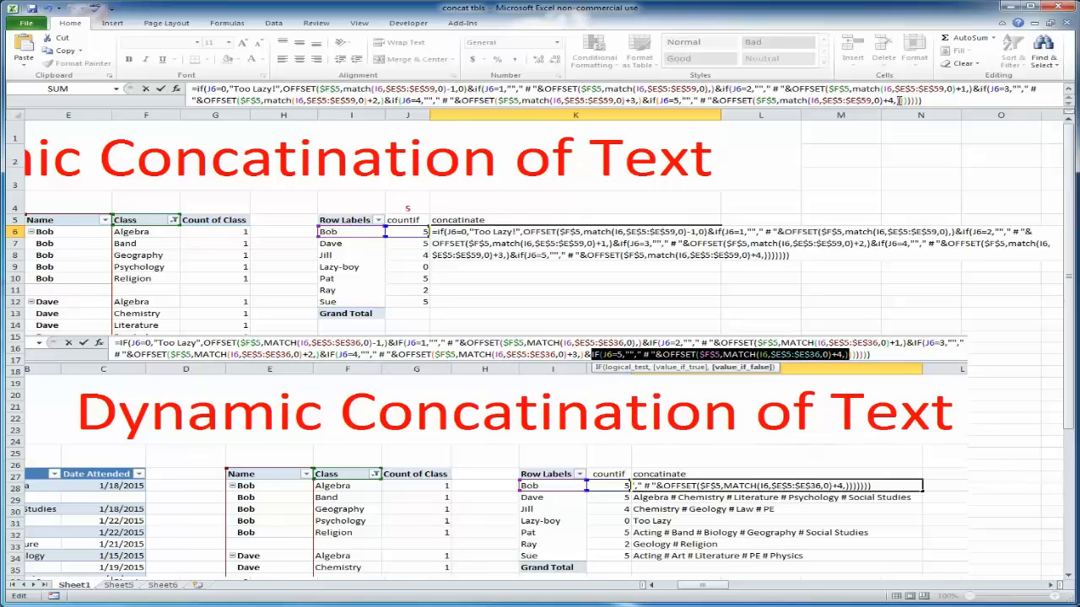
left_click_drag(899, 101, 646, 102)
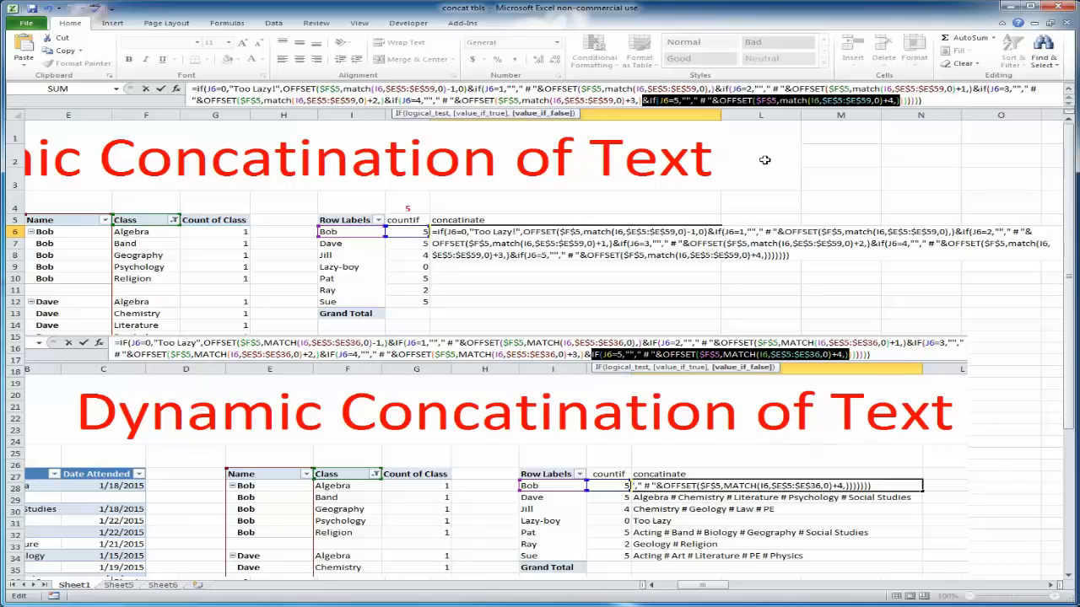
left_click(934, 102)
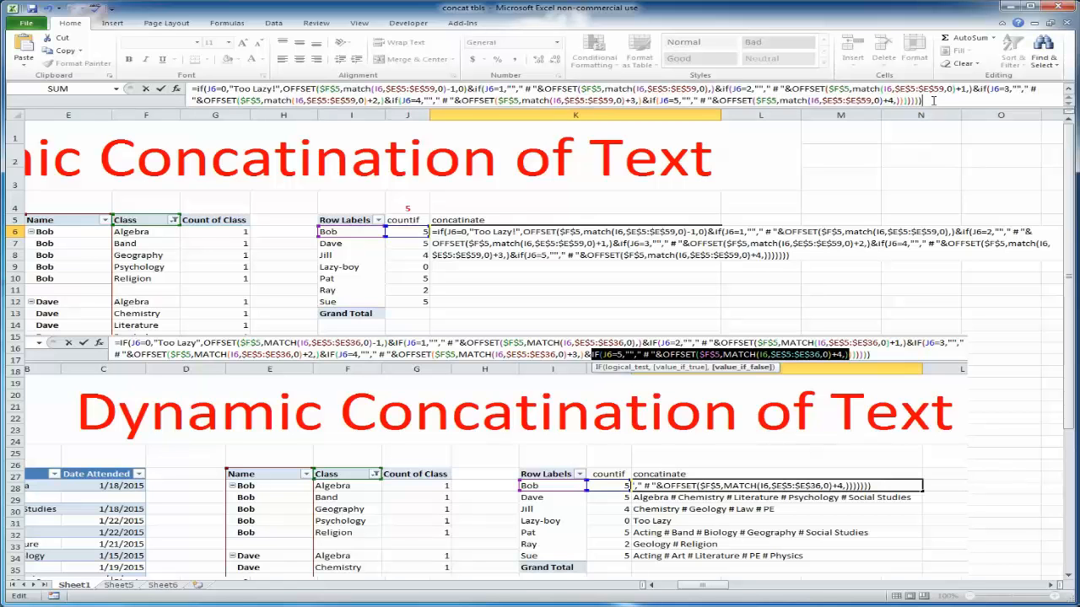
key("Return")
Fill the concatenation formula from K6 down through K12
left_click(639, 233)
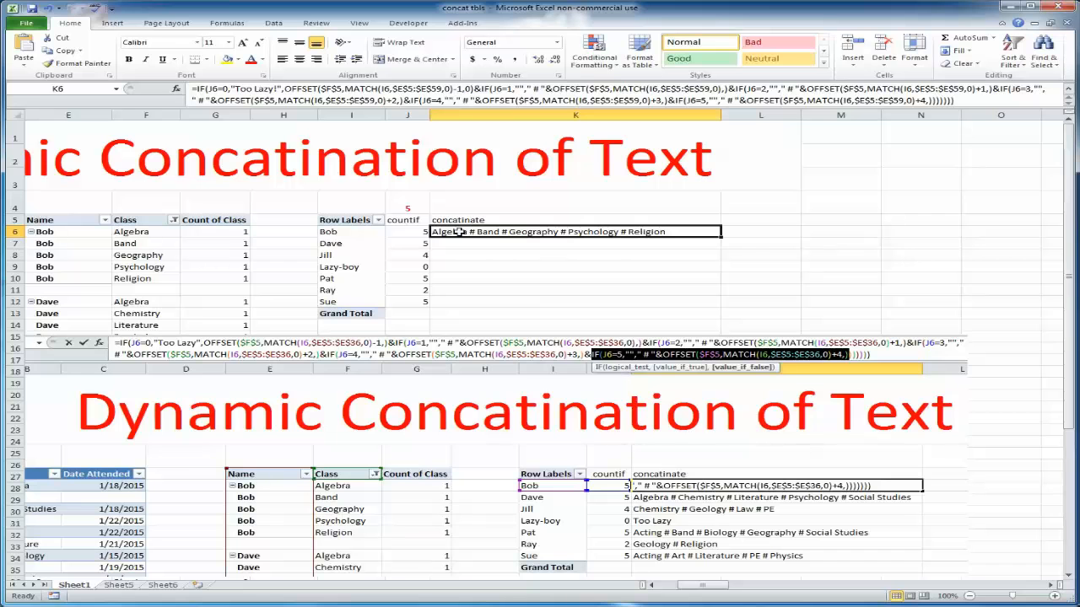
left_click_drag(723, 239, 723, 308)
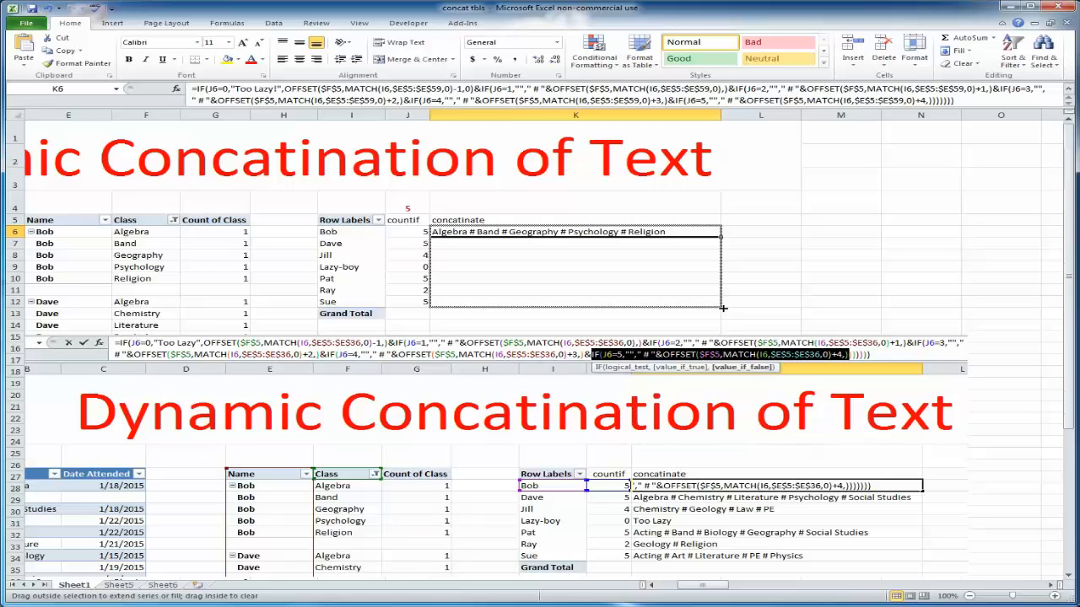
left_click_drag(723, 308, 723, 308)
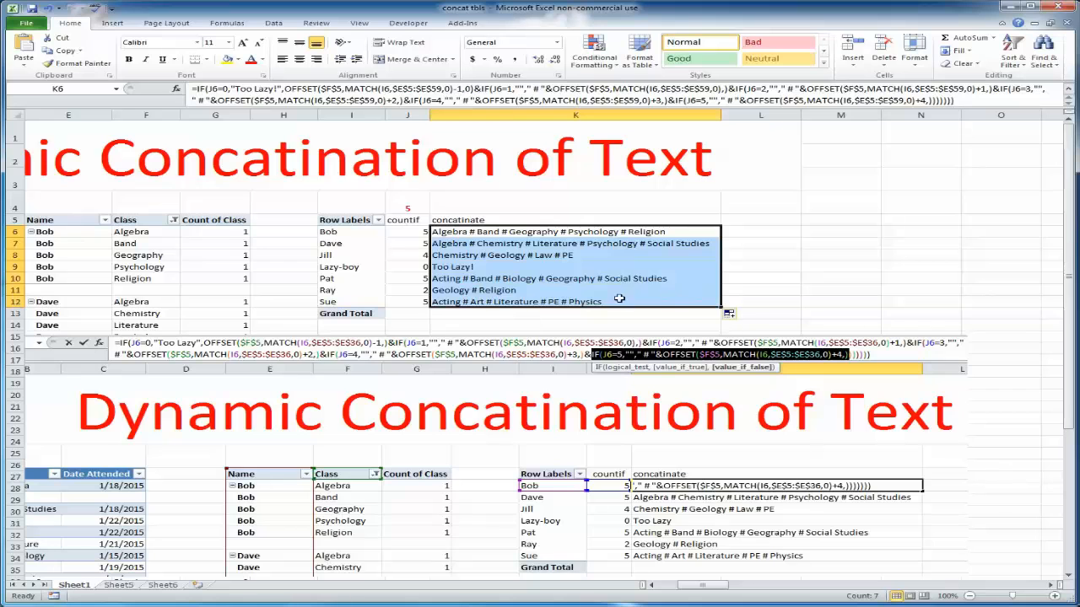
Move the reference formula picture aside to reveal the full concatenation column
left_click_drag(150, 401, 559, 381)
left_click_drag(699, 585, 679, 585)
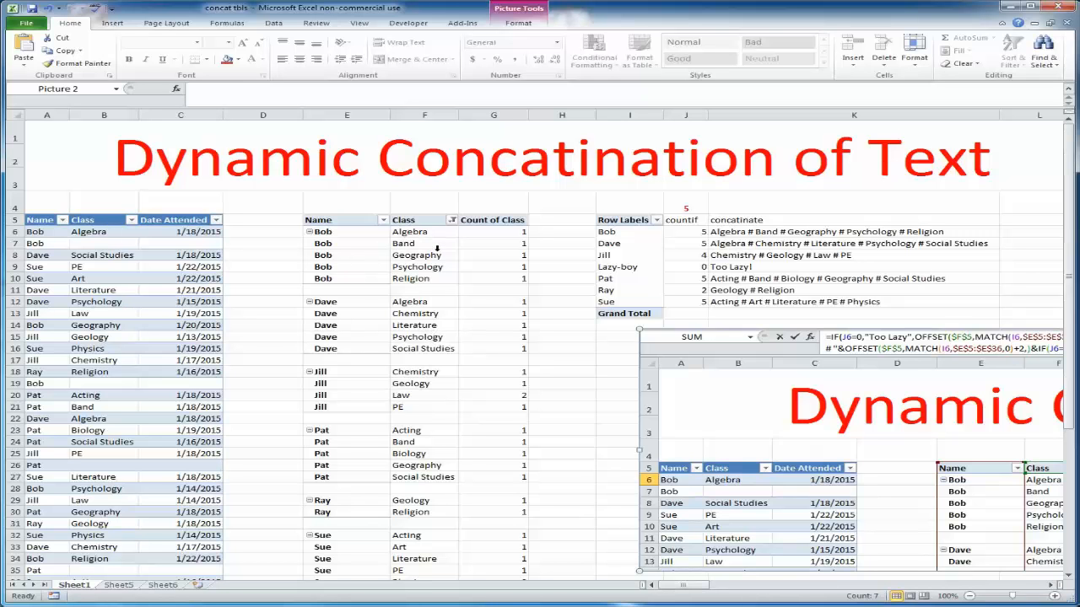
left_click(357, 290)
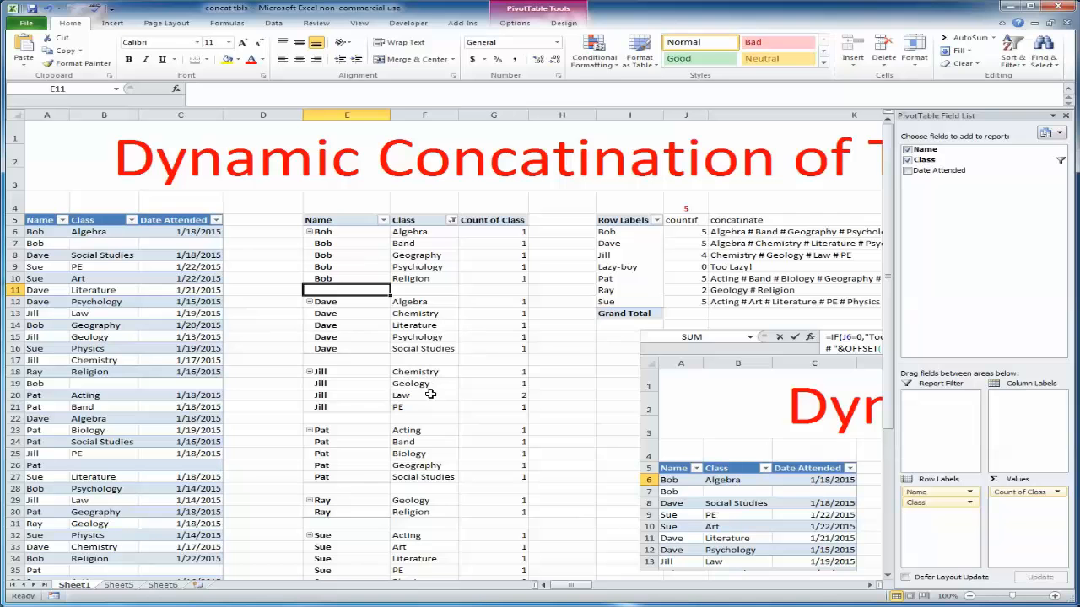
left_click(727, 233)
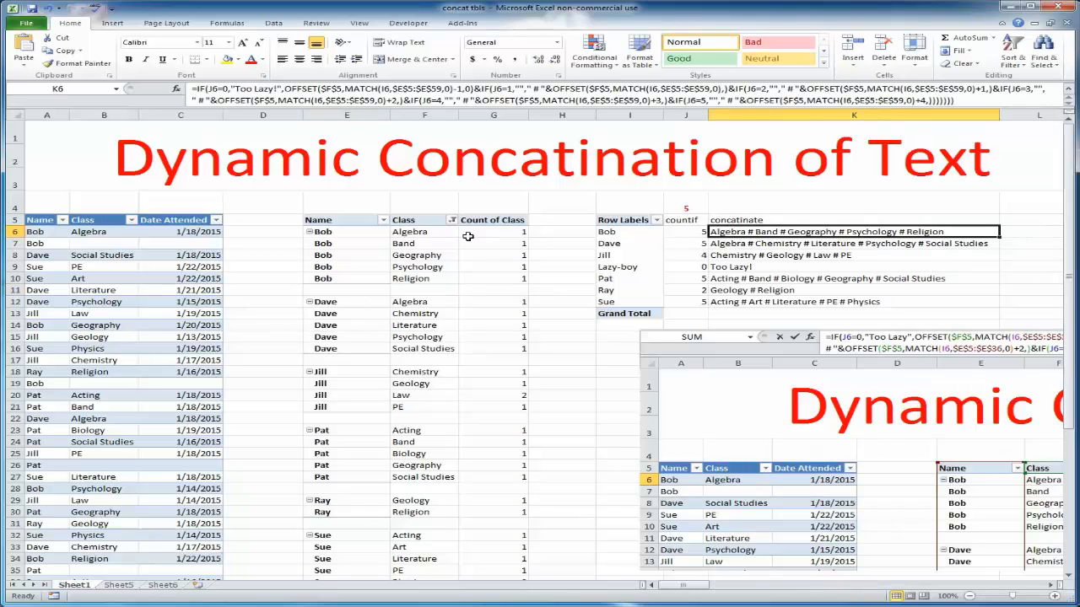
Copy the finished report range I5:K12 with names, counts and concatenated class lists
left_click(421, 232)
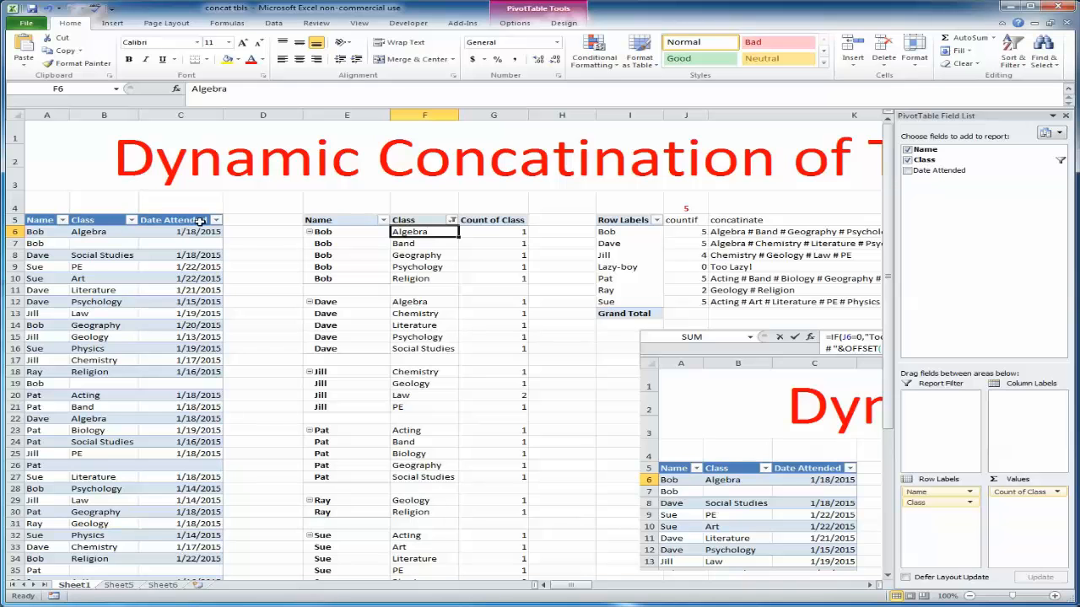
left_click(94, 233)
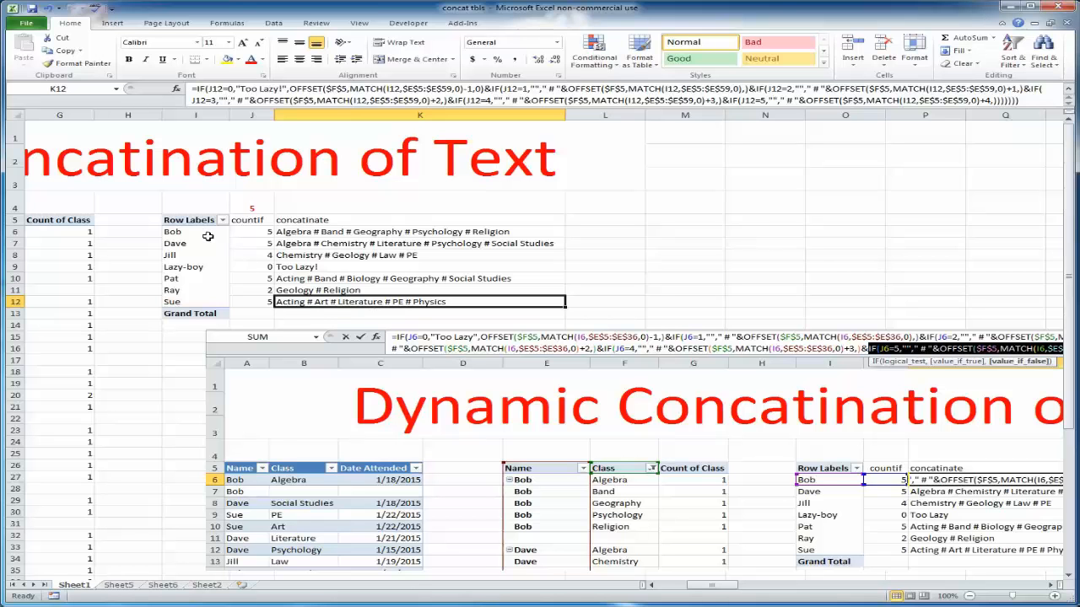
left_click_drag(204, 235, 308, 255)
left_click_drag(192, 219, 397, 301)
right_click(397, 301)
left_click(494, 310)
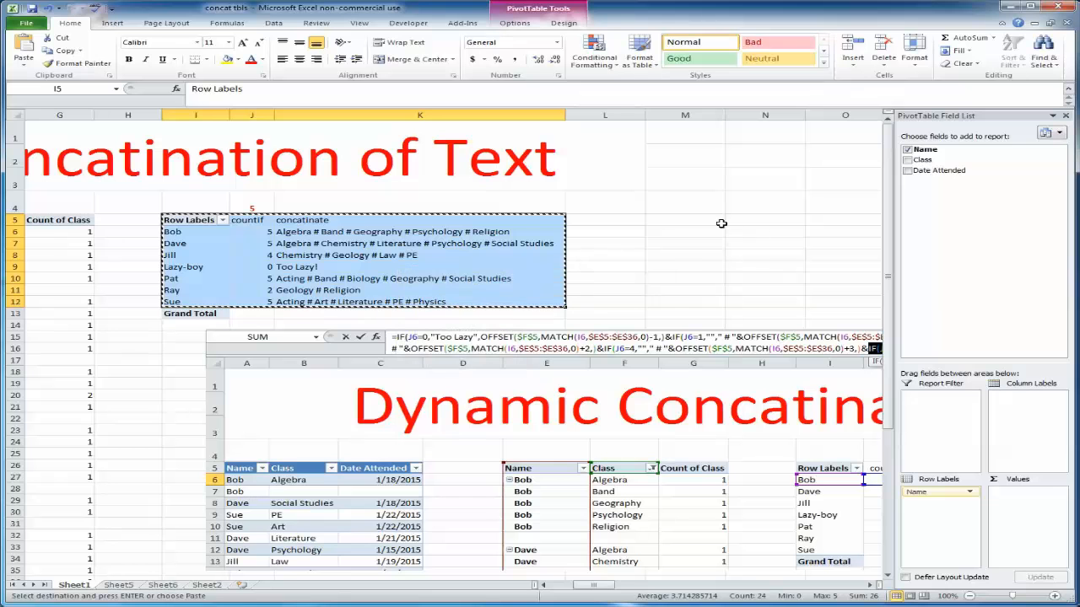
Paste the copied report as values starting at M5 and inspect the concatenated text in O6
left_click(689, 220)
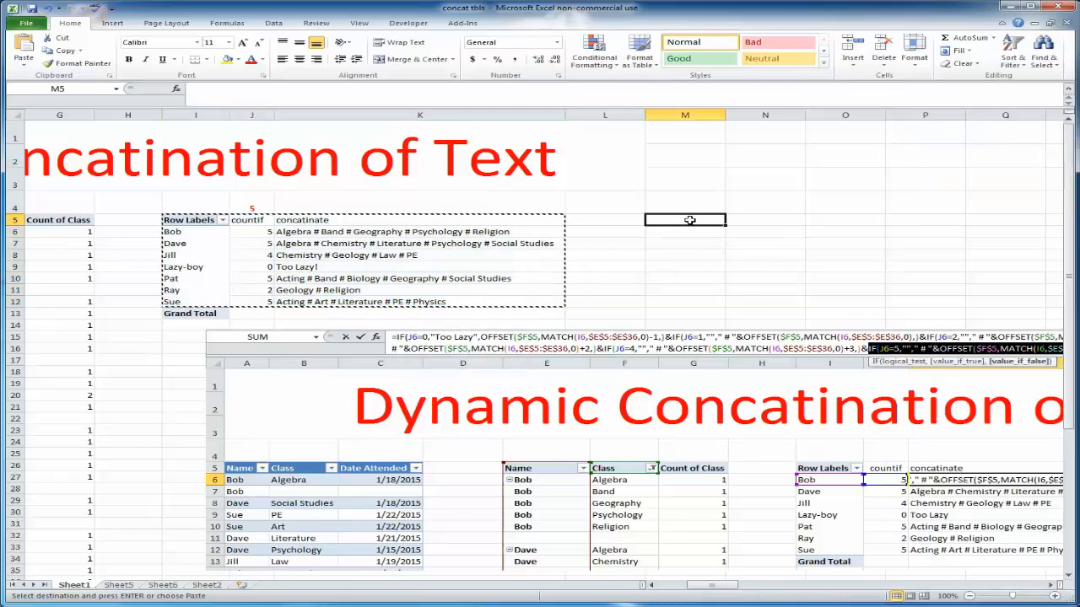
right_click(689, 220)
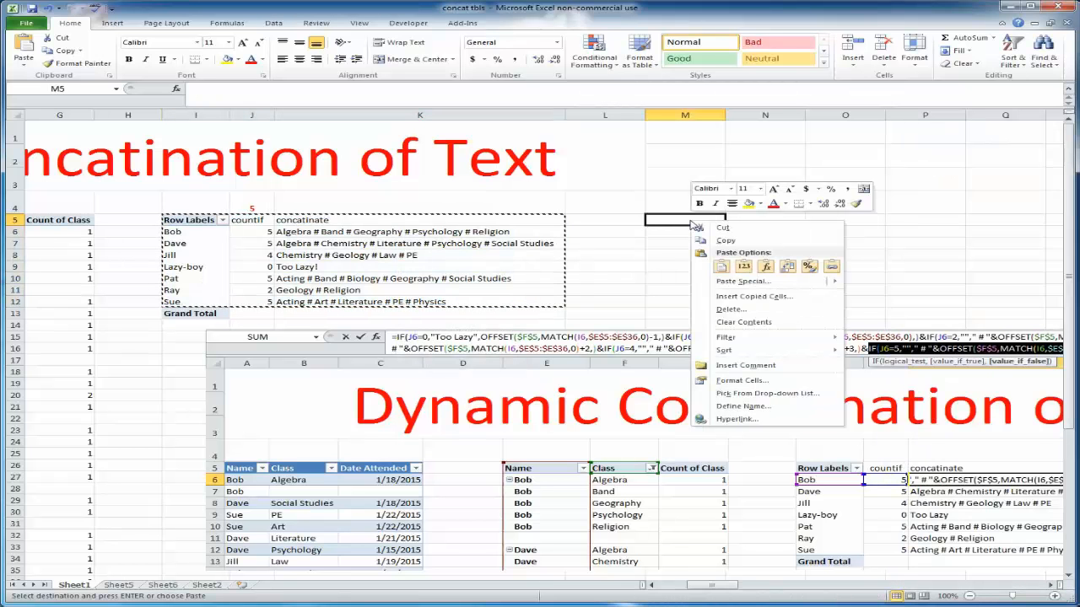
left_click(743, 267)
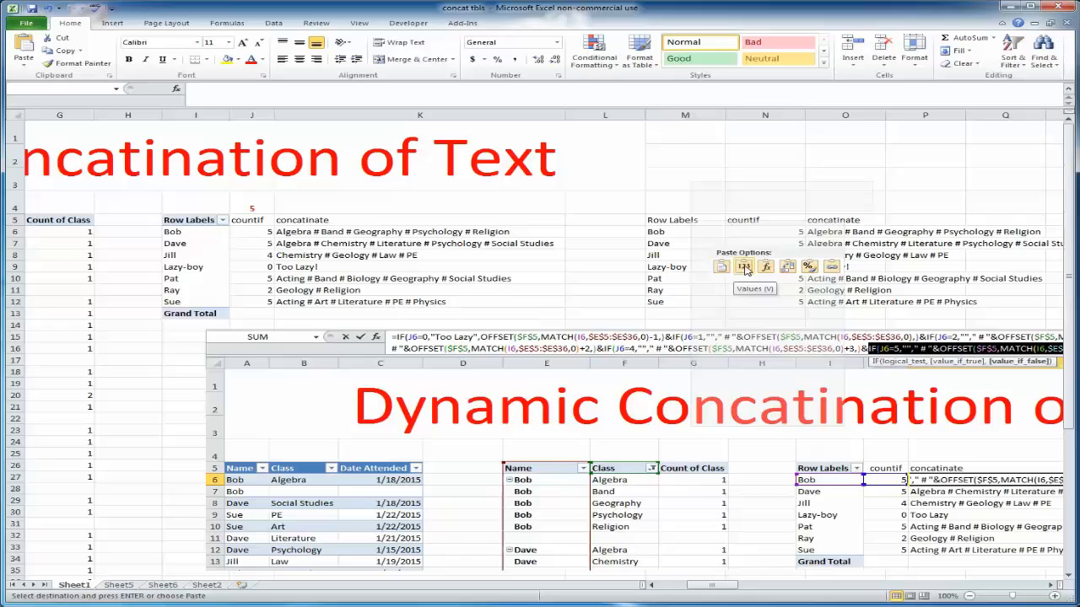
left_click(833, 240)
left_click(325, 88)
left_click(441, 84)
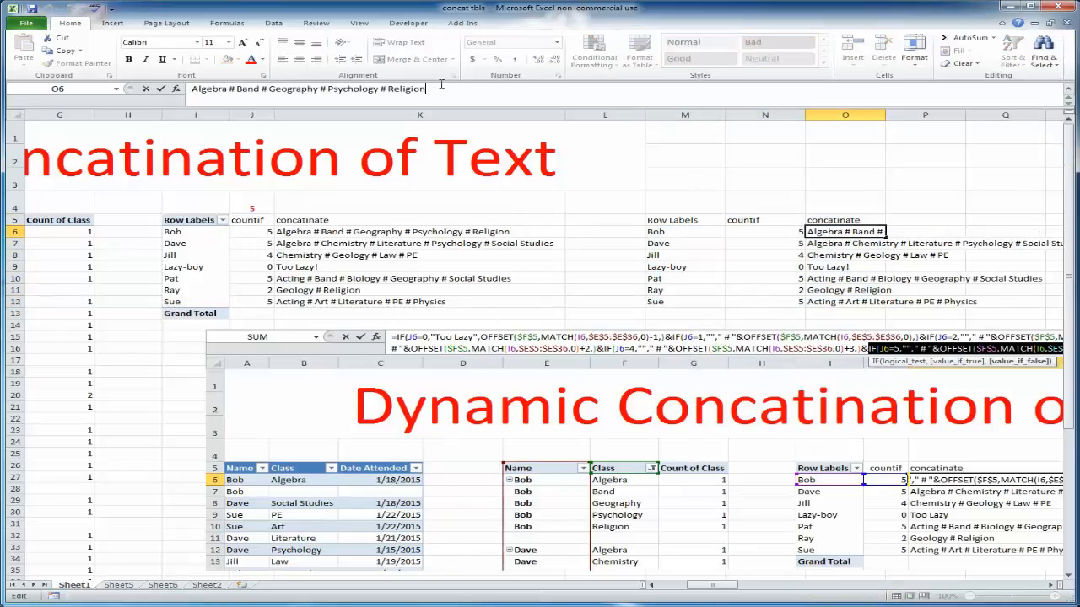
Format the pasted range M5:O12 as a filterable table and preview the concatenate column's filter list without applying it
left_click_drag(667, 220, 843, 301)
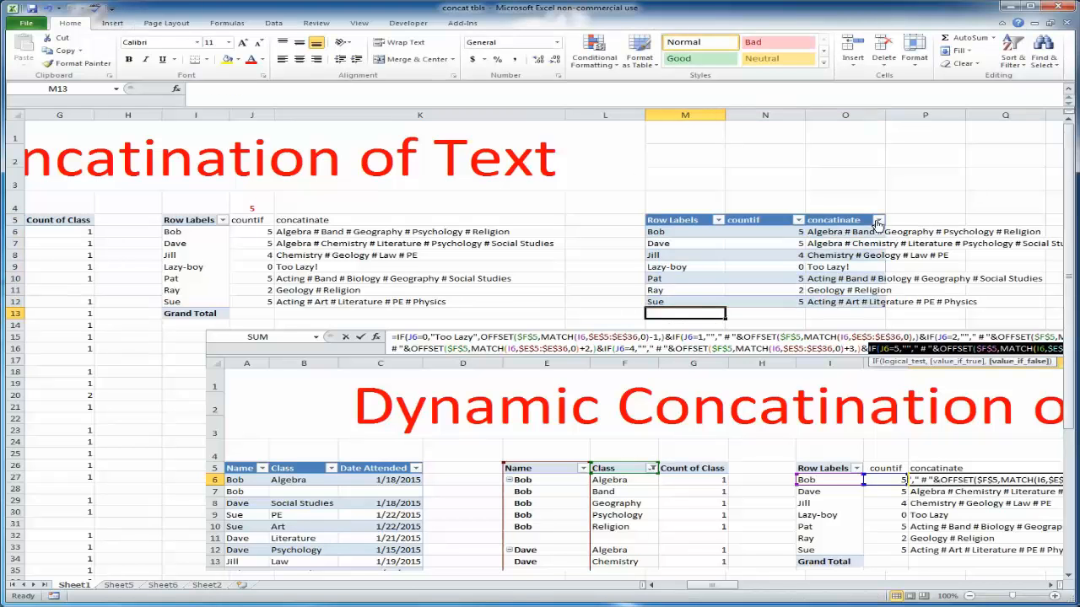
left_click(878, 219)
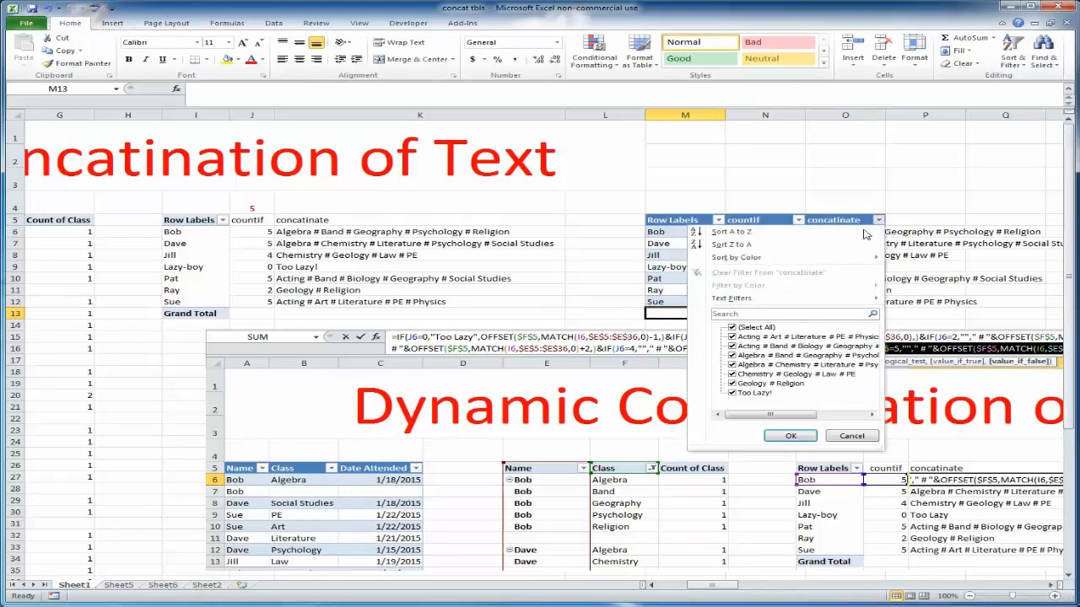
left_click(748, 316)
left_click(852, 437)
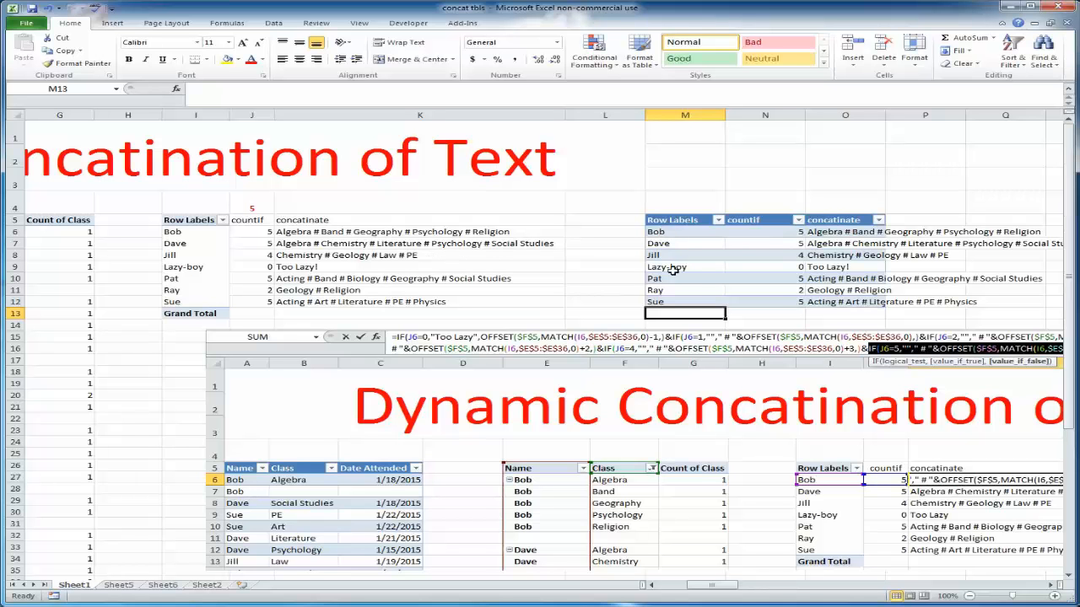
Scroll across the sheet to compare the source pivot tables with the new static table
left_click_drag(691, 586, 663, 587)
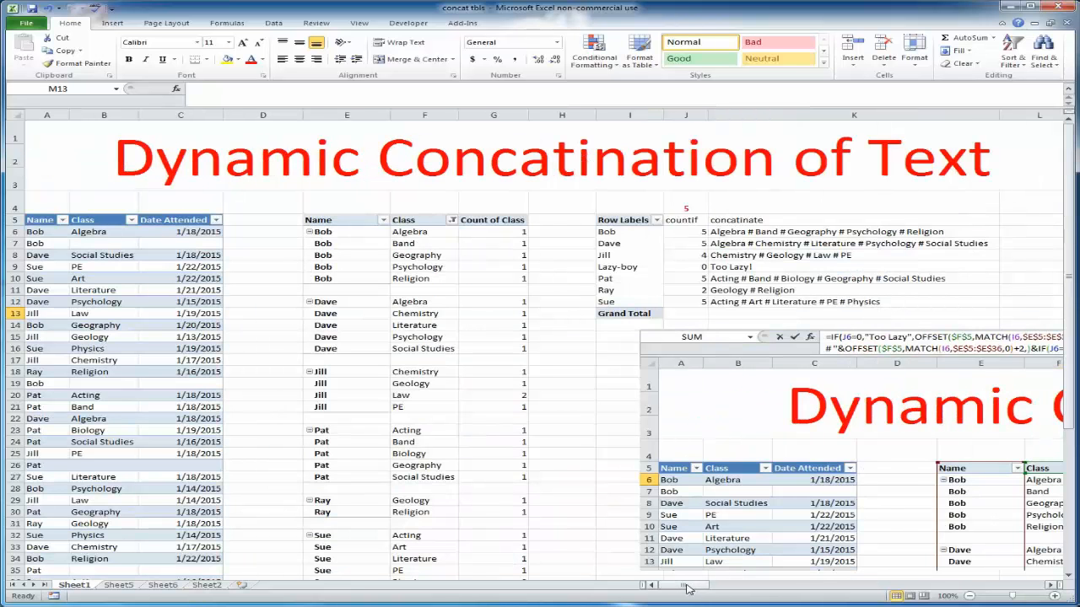
left_click_drag(687, 588, 732, 588)
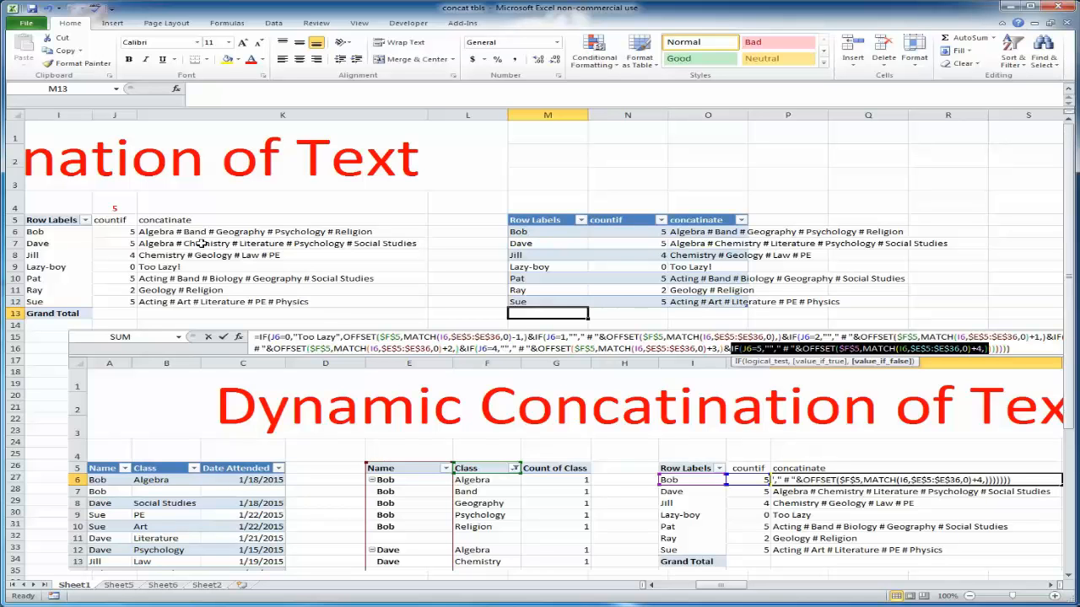
left_click_drag(734, 585, 721, 592)
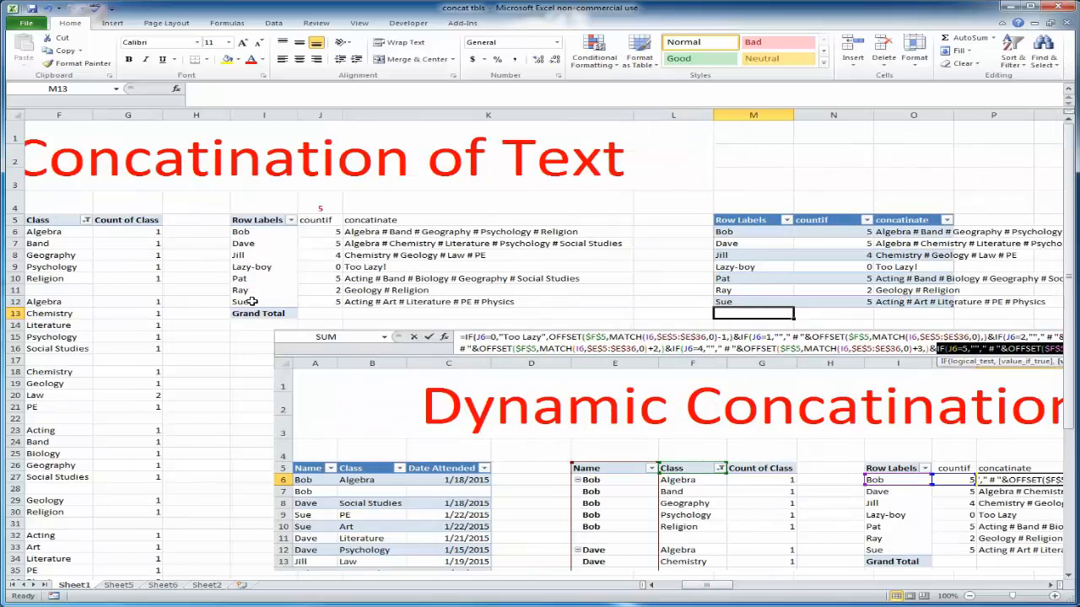
left_click_drag(721, 589, 706, 588)
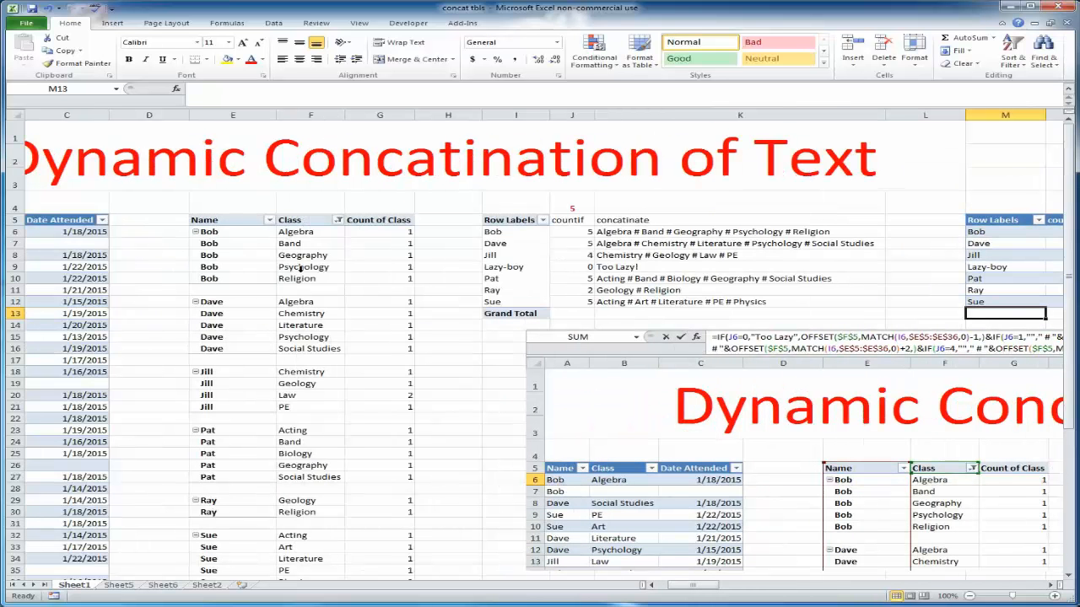
left_click(306, 279)
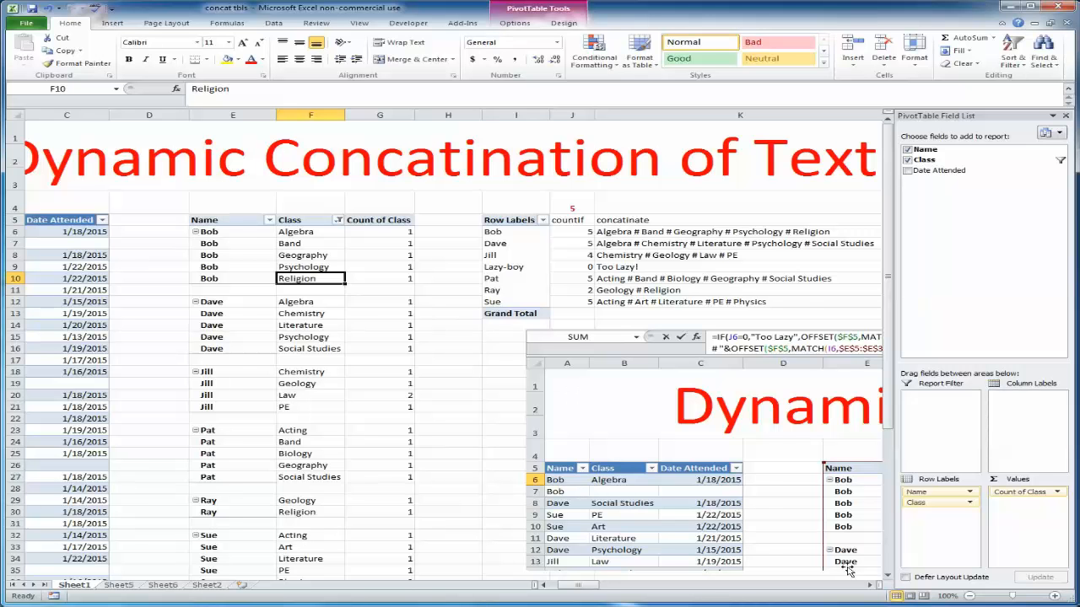
Move the formula reference picture below the static table, clear of rows 5 to 12
left_click(873, 586)
scroll(518, 355, "down", 1)
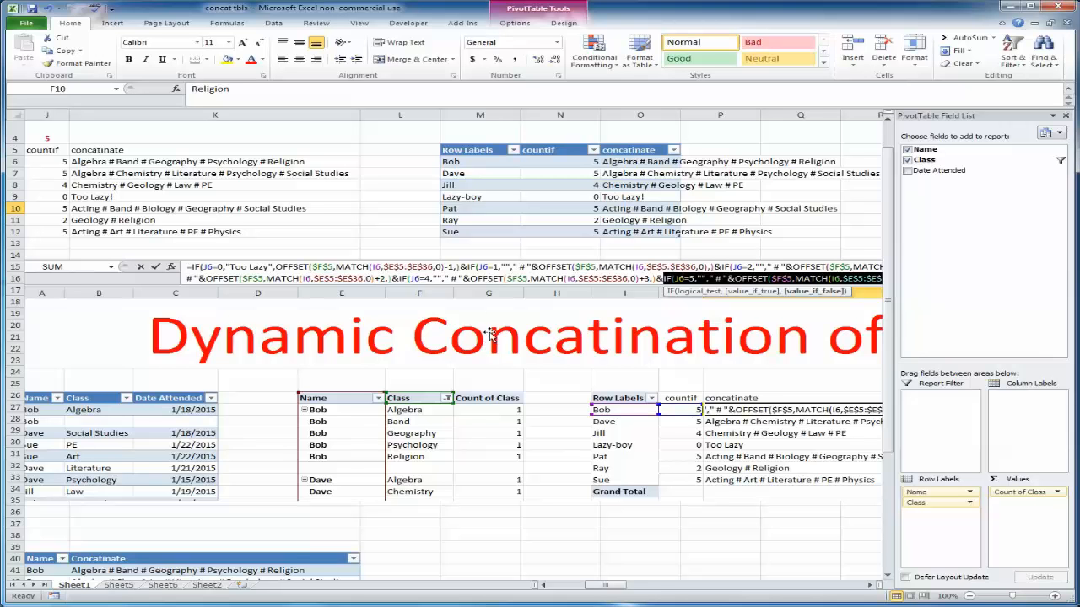
left_click_drag(610, 372, 523, 380)
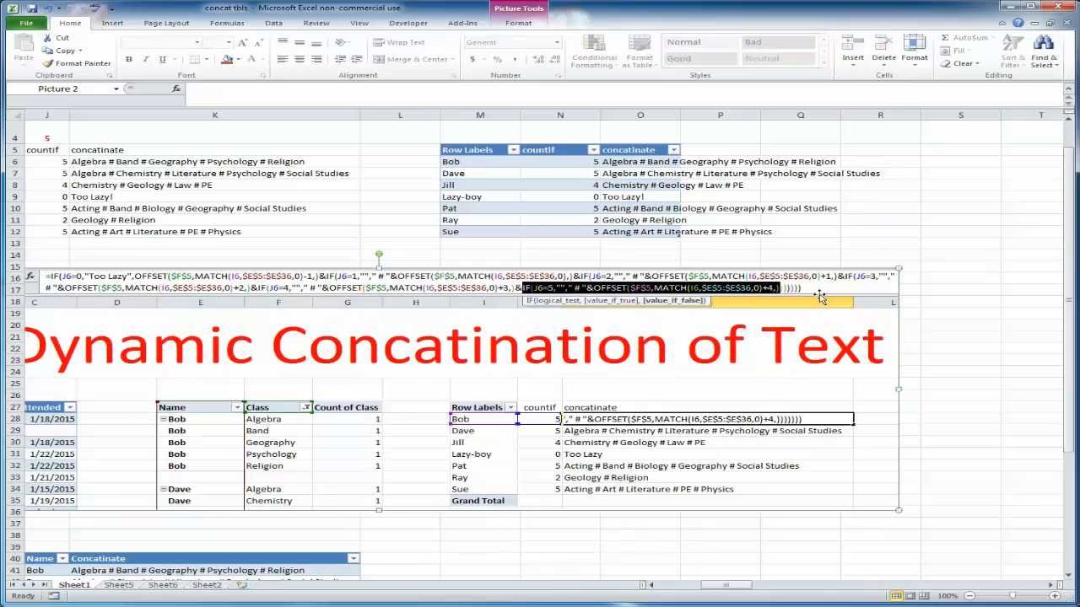